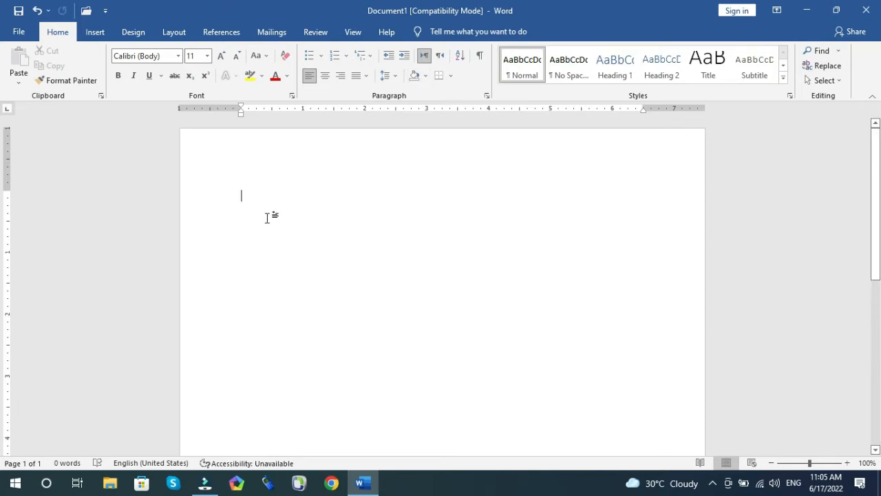
Step: Generate sample paragraphs in the blank document by entering =rand()
text(=rand())
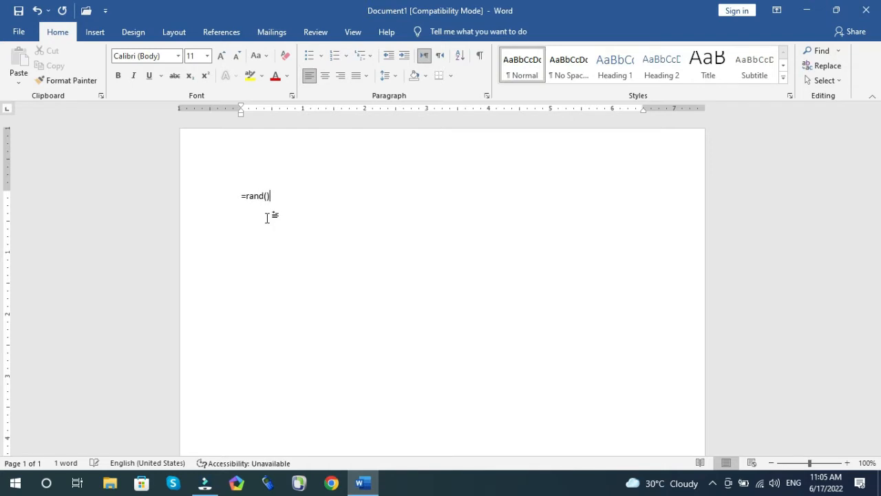
key(Return)
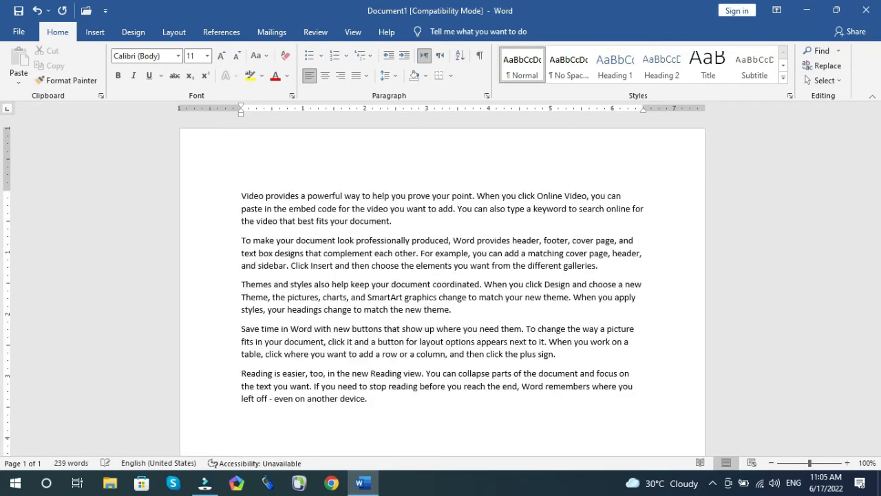
Step: Select all the text and center-align it
key(ctrl+a)
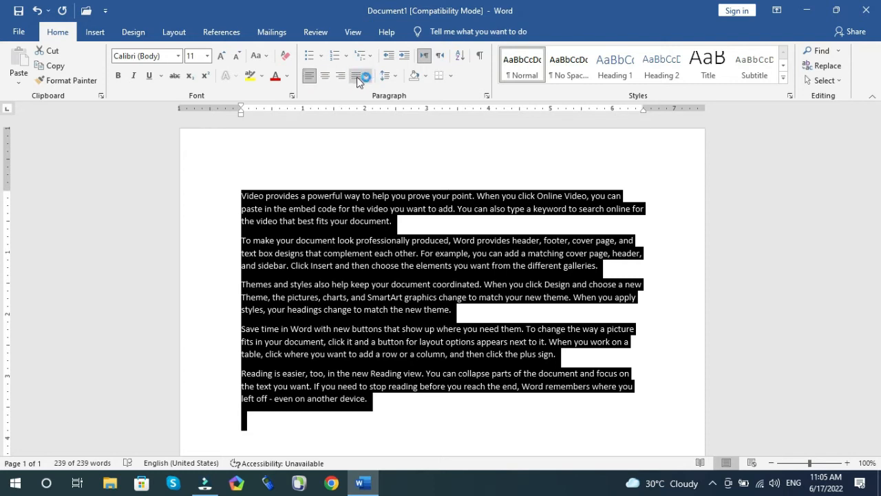
click(308, 79)
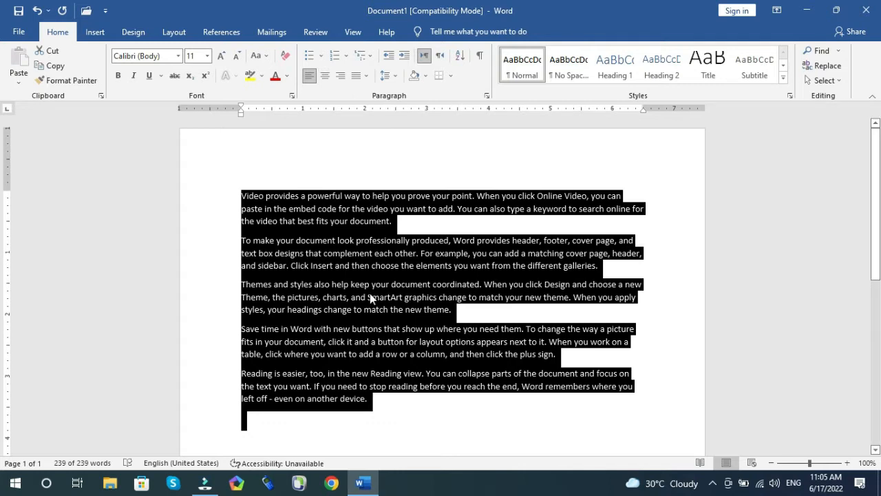
key(ctrl+e)
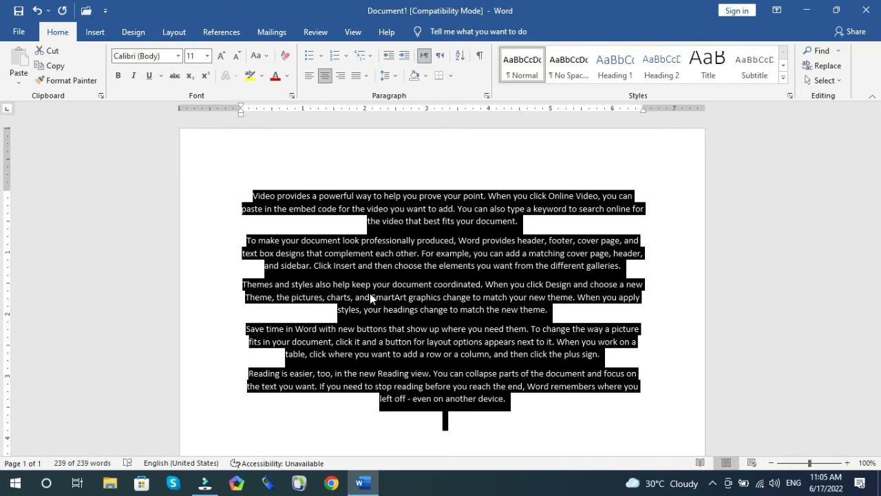
Step: Cycle the selected paragraphs through left, center and right alignment, ending with right alignment
key(ctrl+l)
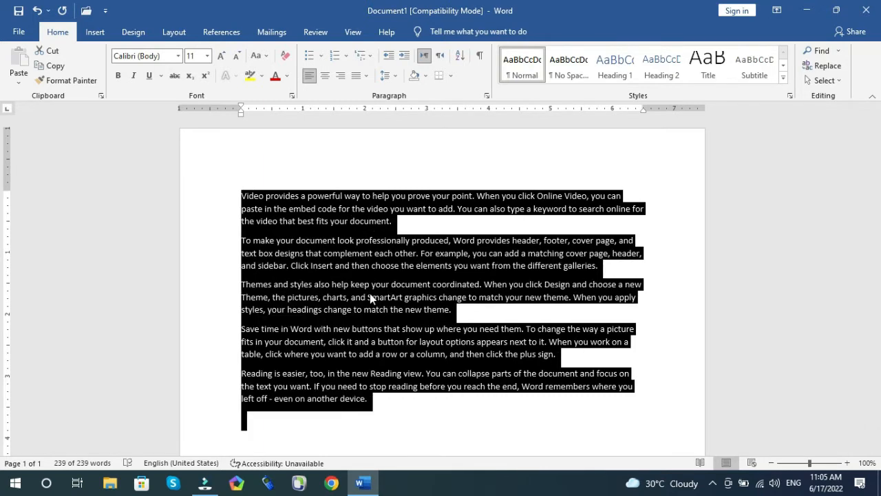
click(327, 81)
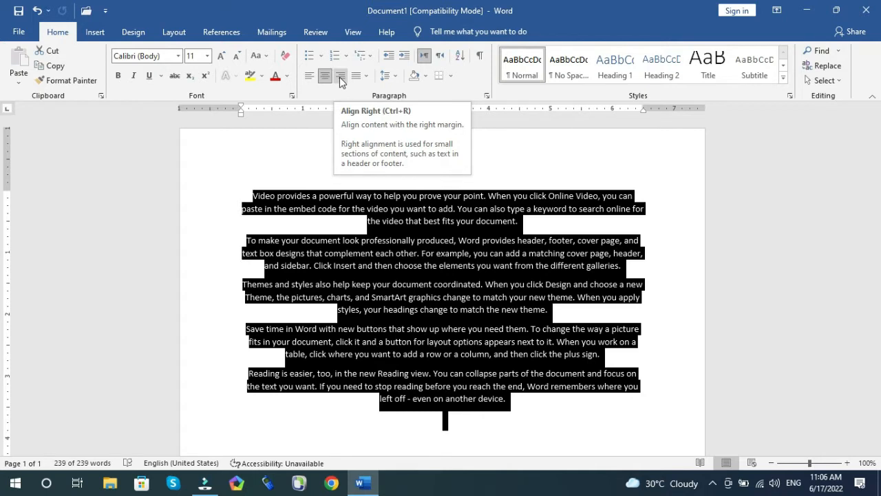
click(340, 78)
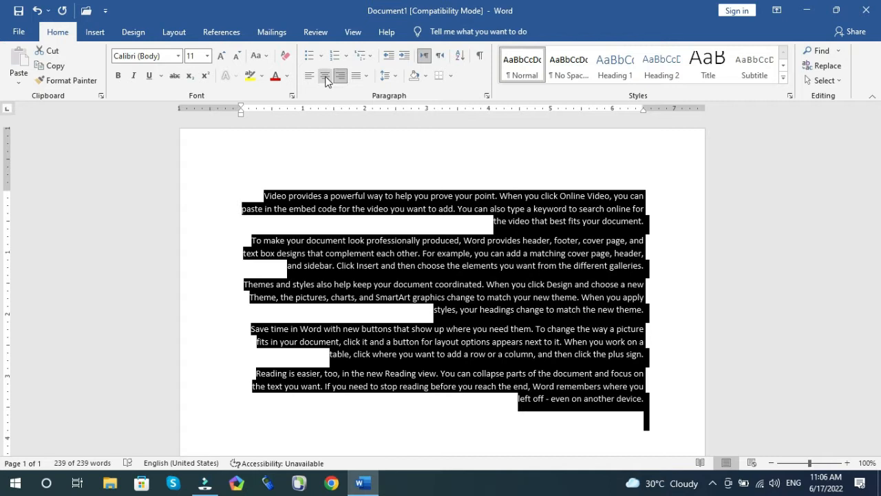
click(325, 78)
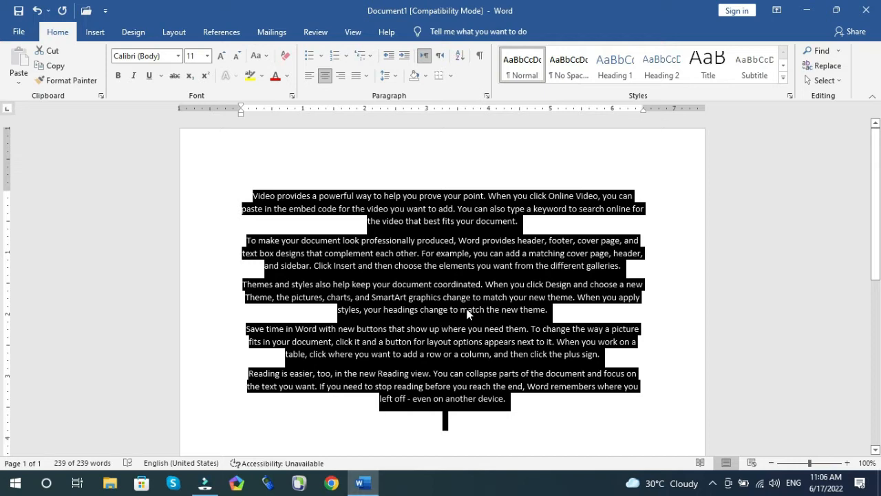
key(ctrl+r)
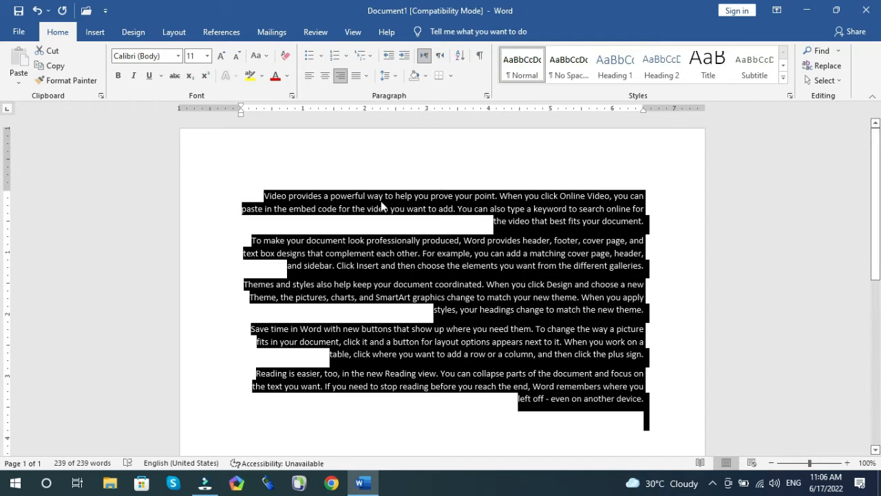
Step: Justify the paragraphs, switch them to right alignment, and apply Justify again
key(ctrl+j)
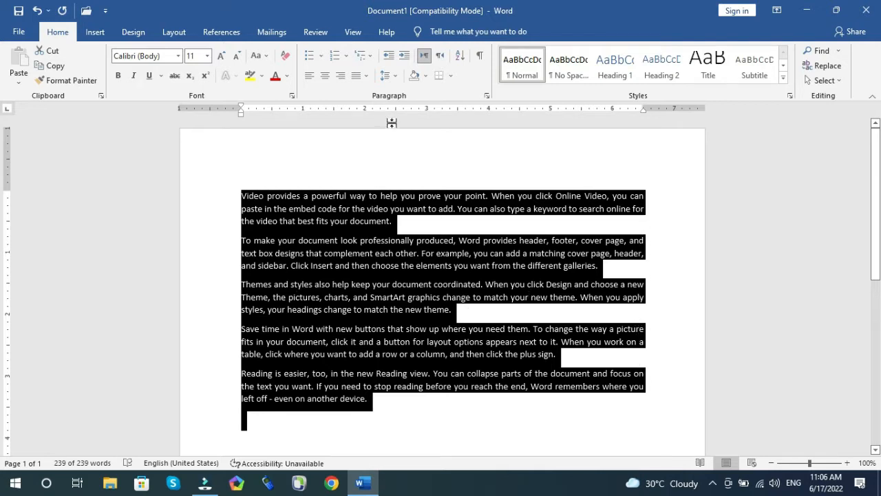
click(341, 77)
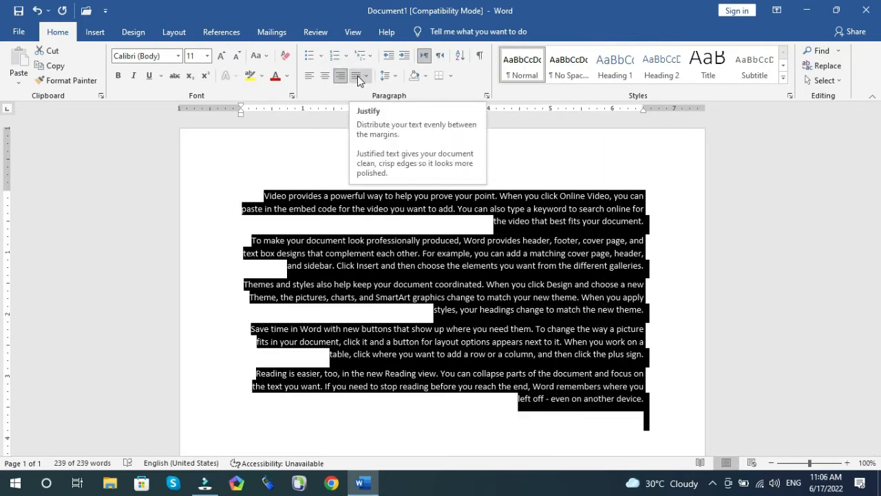
click(358, 81)
click(355, 75)
click(355, 76)
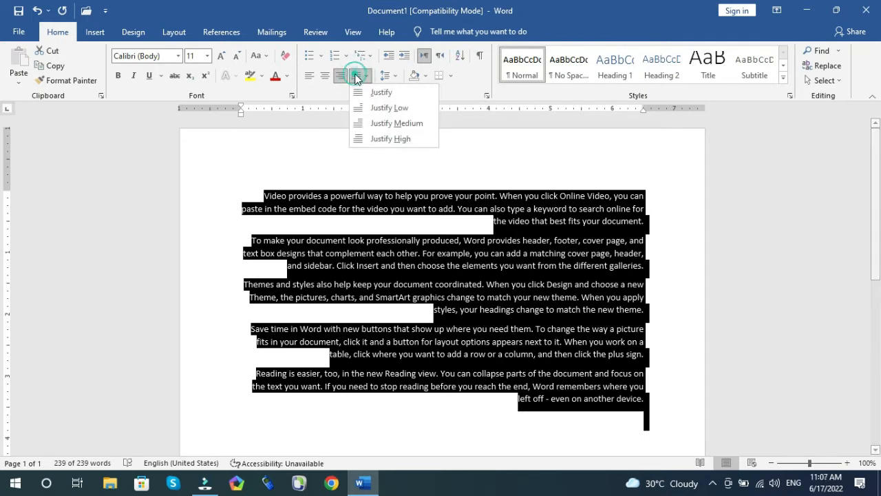
click(389, 92)
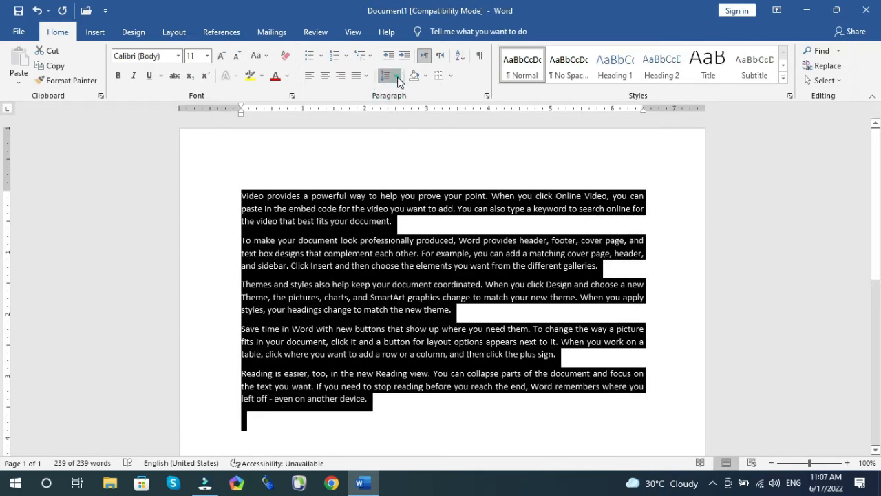
Step: Apply Justify Low to the paragraphs, switch to right alignment, and apply Justify Low again
click(386, 75)
click(366, 75)
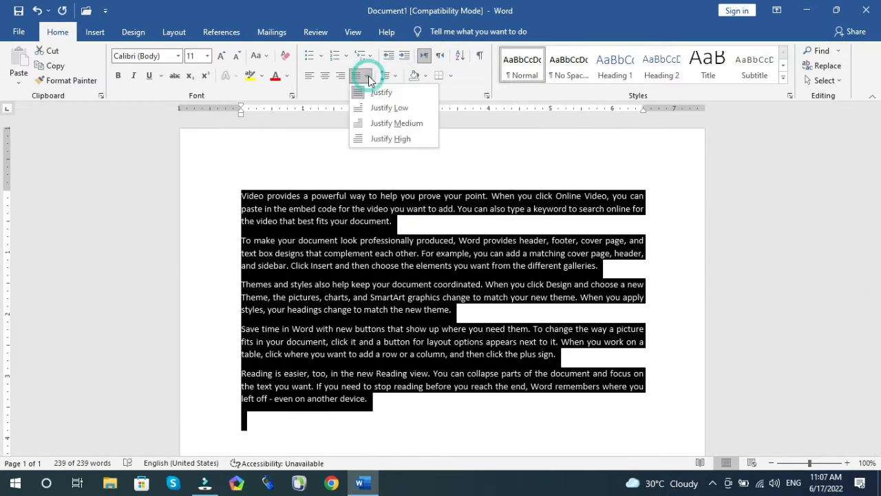
click(377, 108)
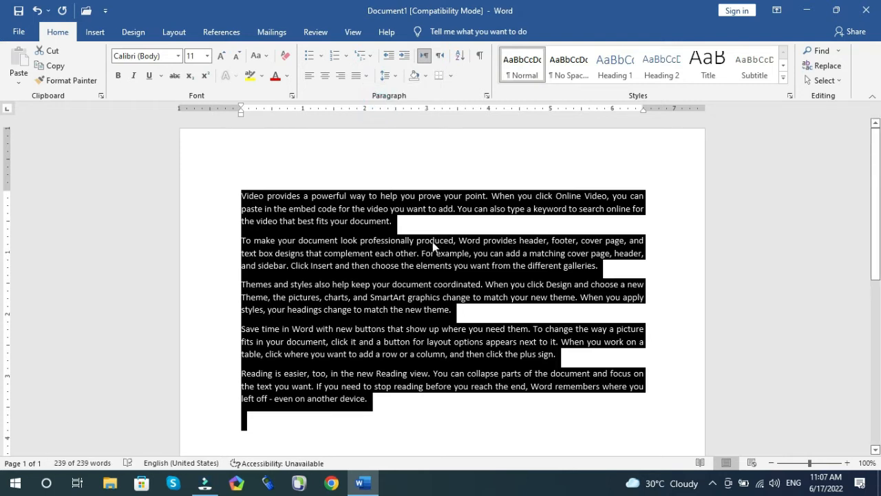
key(ctrl+r)
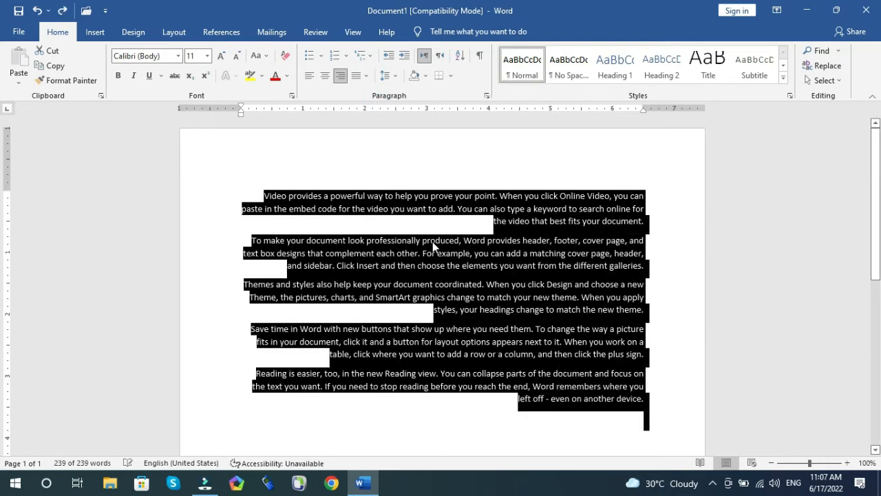
click(366, 76)
click(385, 108)
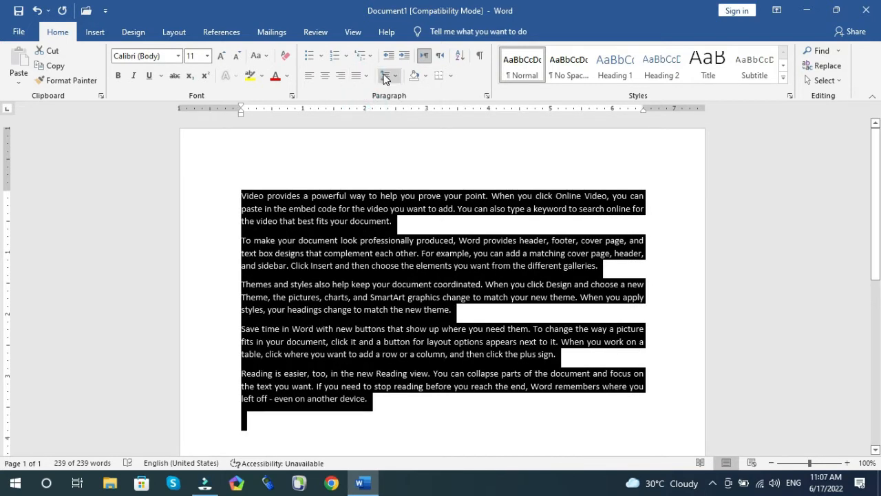
Step: Apply Justify Medium to the selected paragraphs
click(386, 76)
click(365, 76)
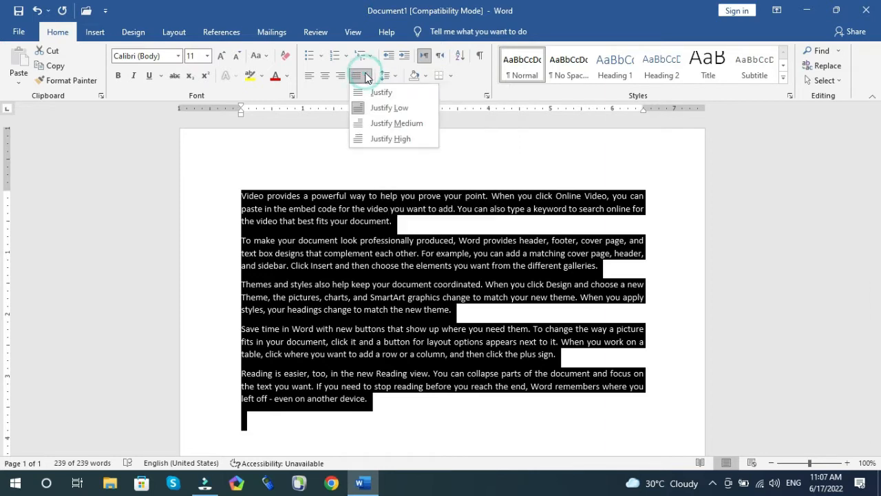
click(370, 125)
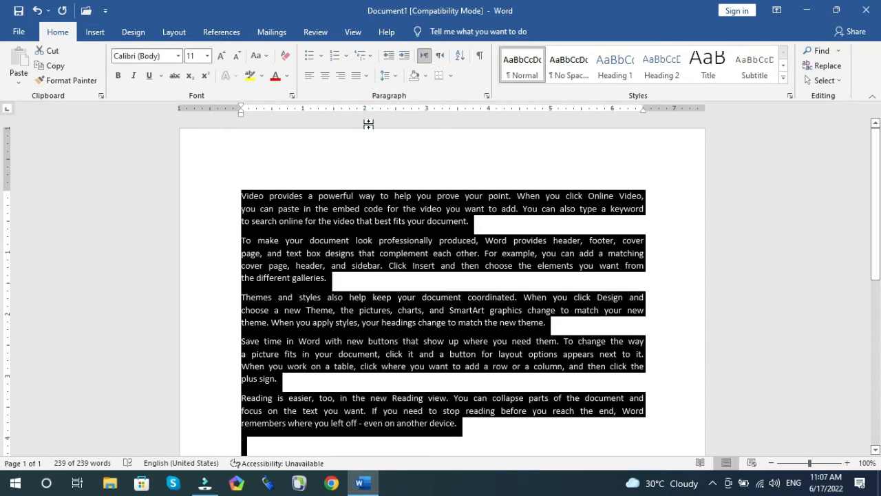
Step: Apply Justify High to the selected paragraphs
click(361, 76)
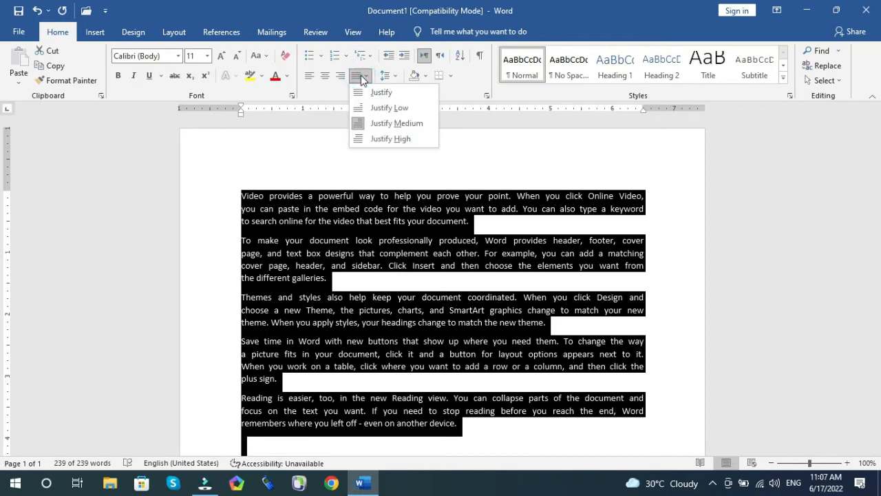
click(388, 143)
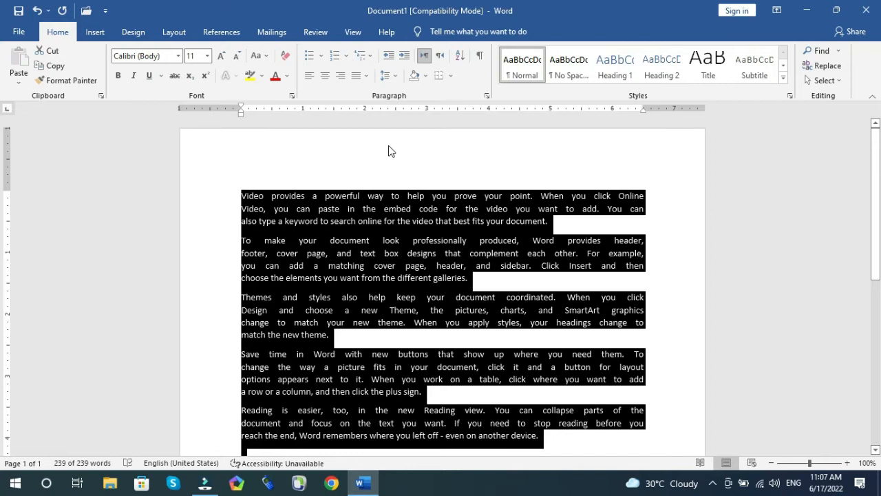
Step: Apply plain Justify to the paragraphs and deselect the text
click(366, 76)
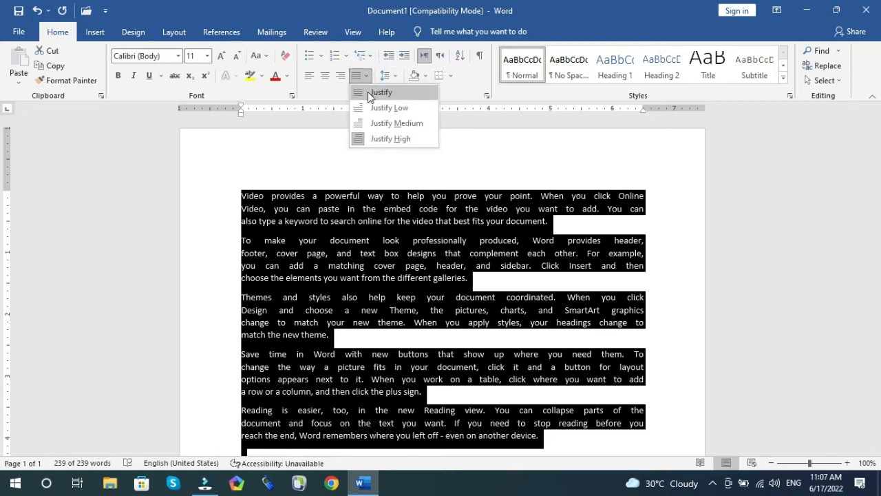
click(370, 91)
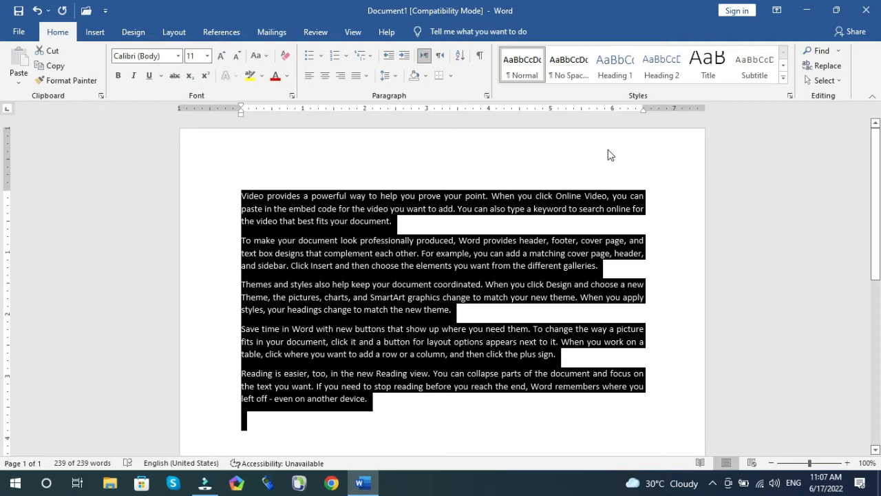
click(612, 196)
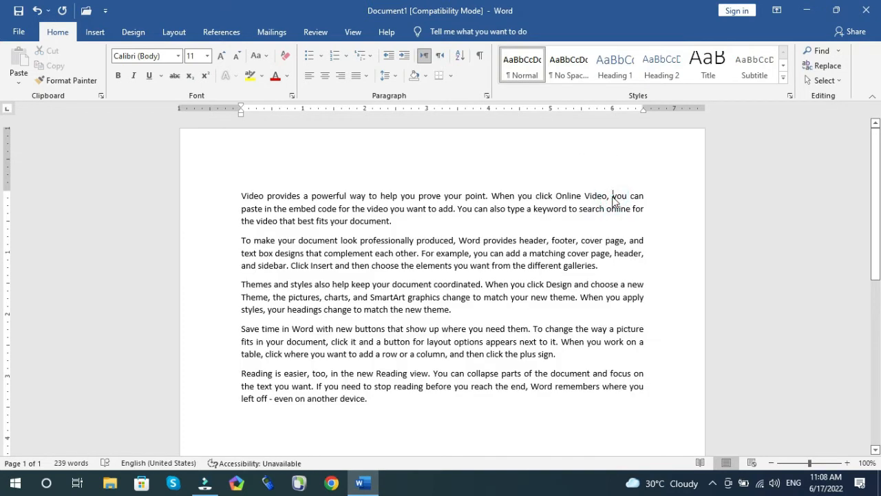
Step: Insert manual line breaks after "Online Video," and after "want to add.", then delete the second break
key(shift+Return)
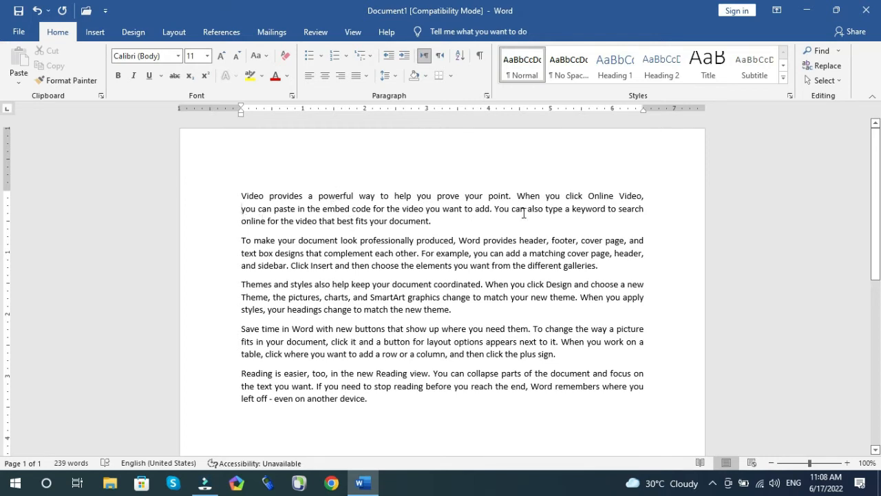
click(494, 209)
key(shift+Return)
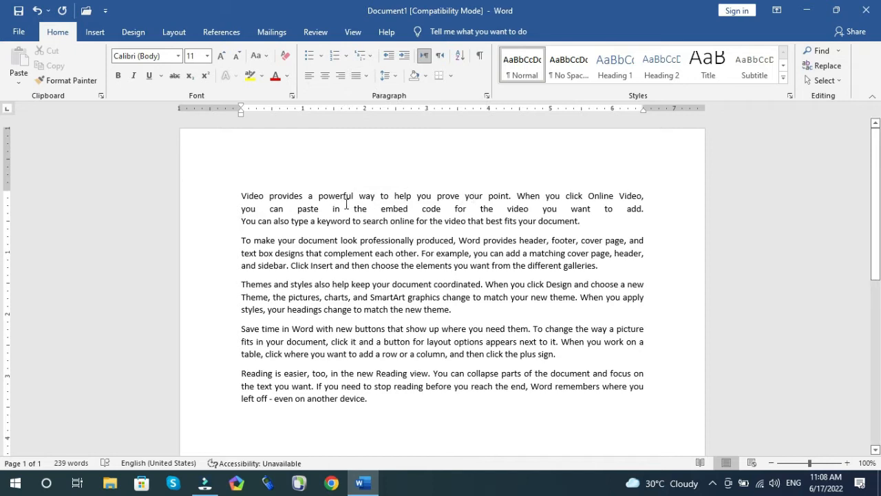
key(BackSpace)
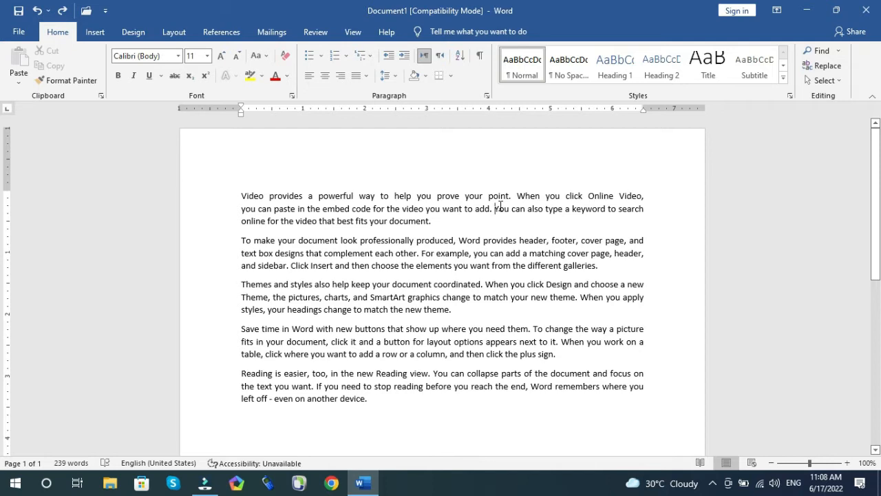
Step: Split the first paragraph so "You can also type a keyword" starts a new paragraph
key(Return)
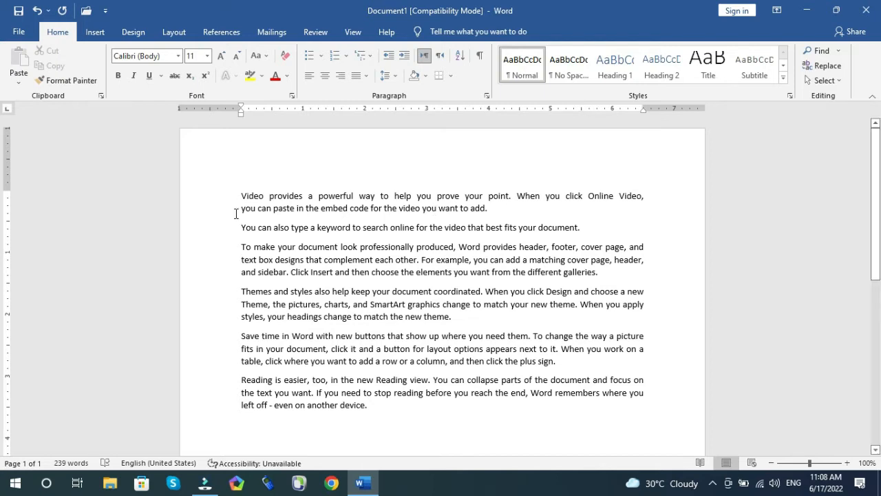
click(390, 78)
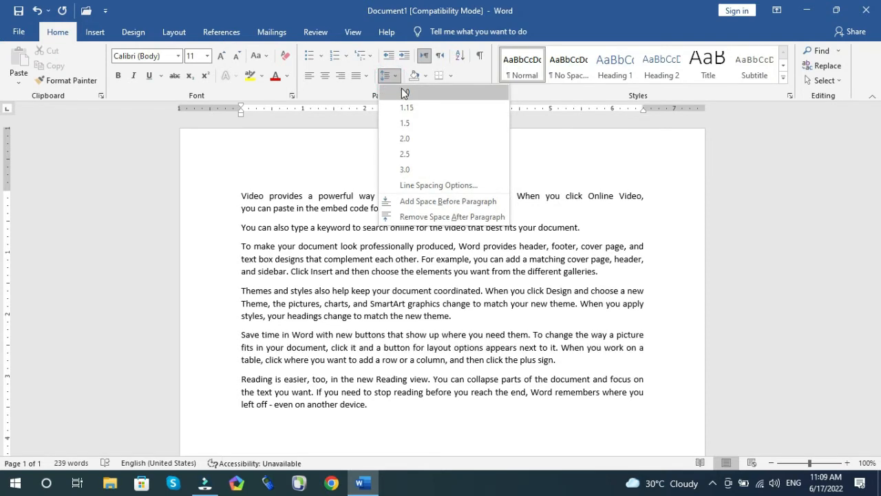
click(279, 288)
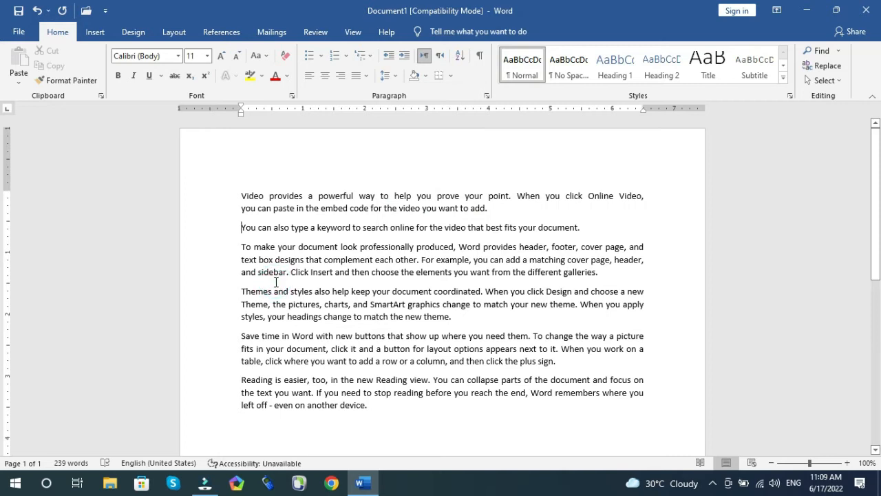
Step: Select all the text and set the line spacing to 1.5
key(ctrl+a)
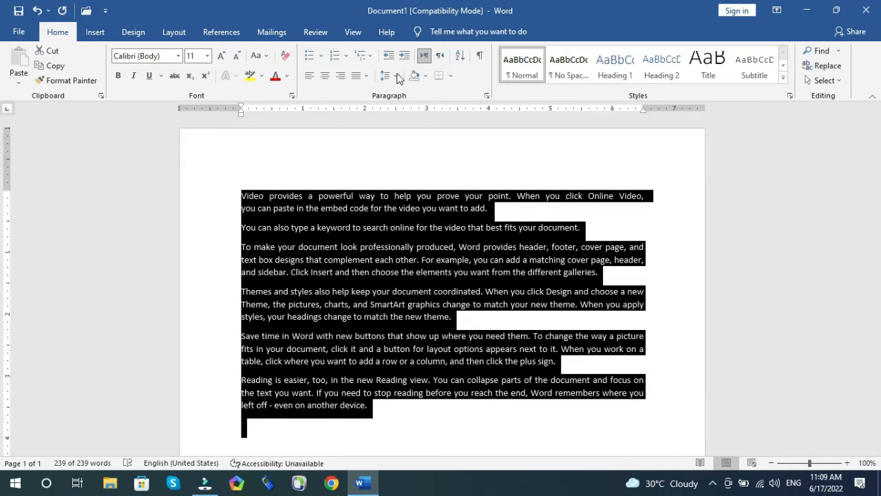
click(394, 78)
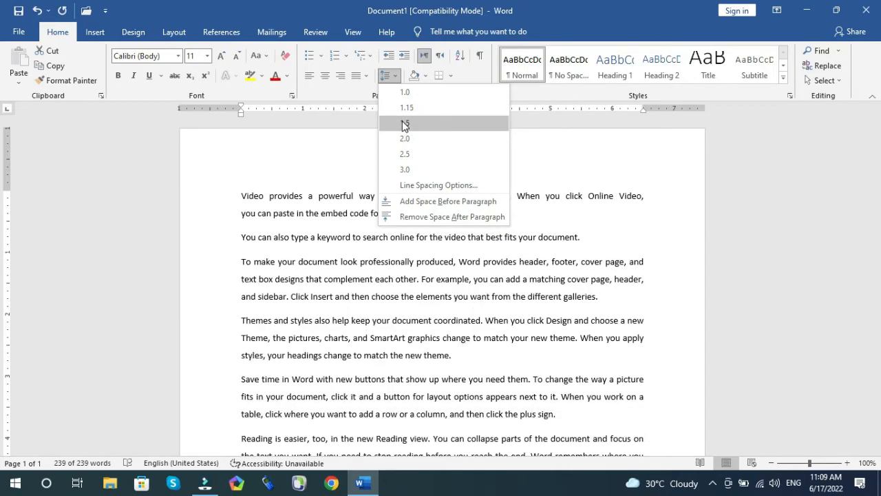
click(404, 124)
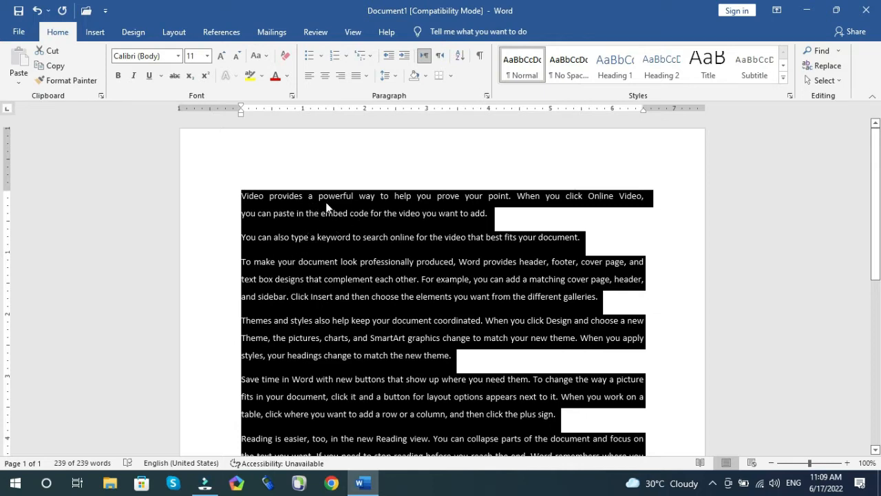
Step: Set the selected text's line spacing to 2.0, then to 2.5
click(386, 75)
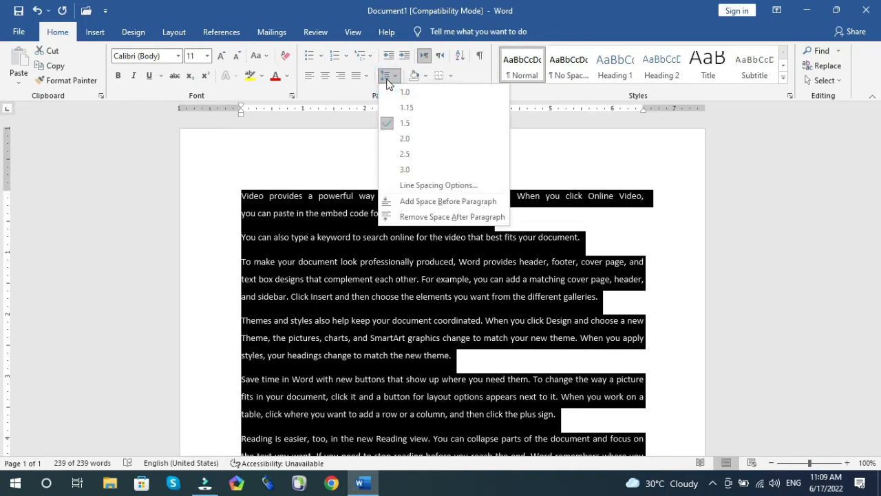
click(405, 140)
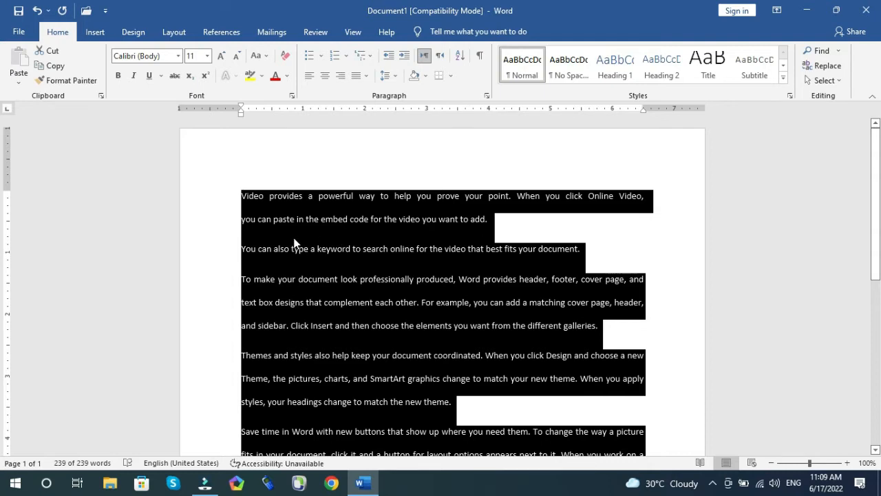
click(390, 77)
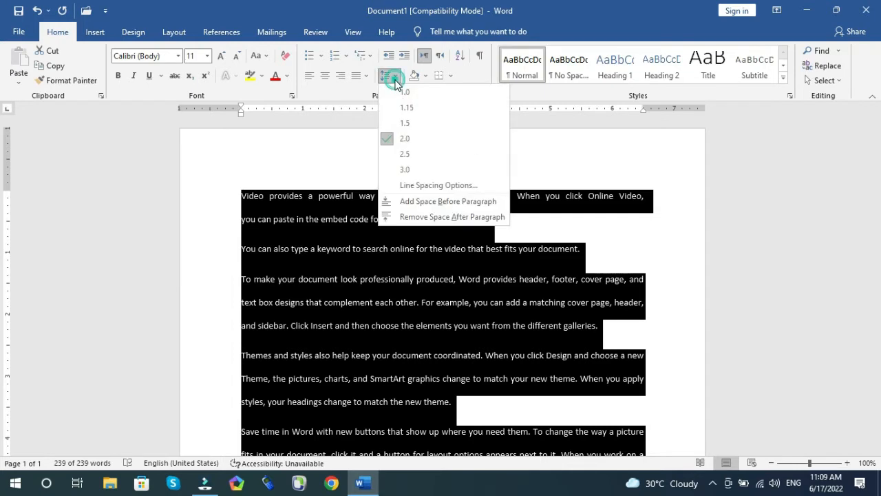
click(399, 154)
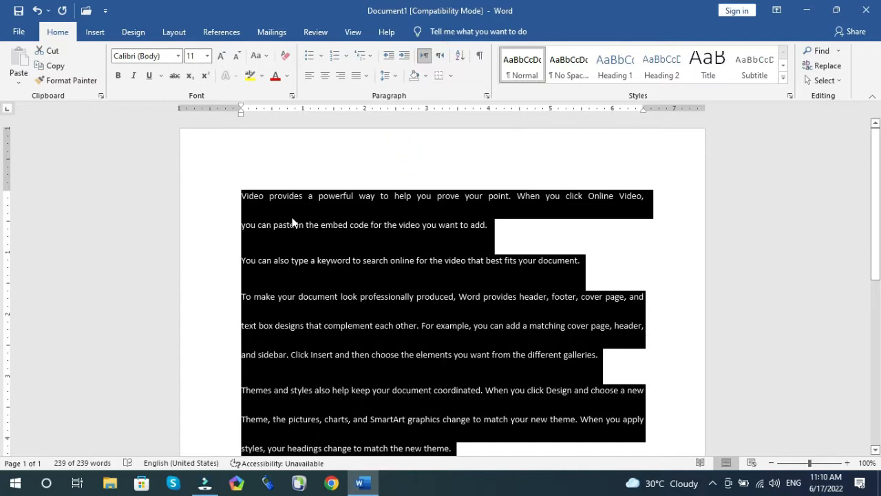
Step: Change the line spacing of the selected text to 3.0, then to 1.15
click(399, 73)
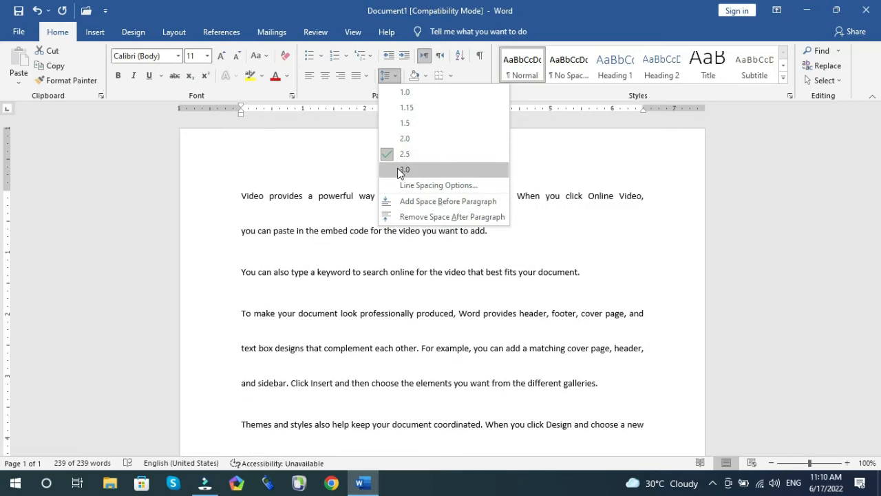
click(401, 170)
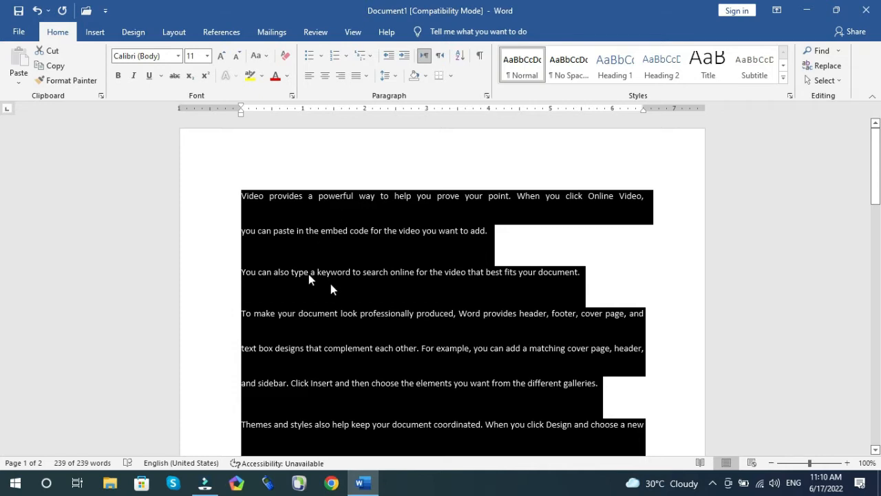
click(398, 75)
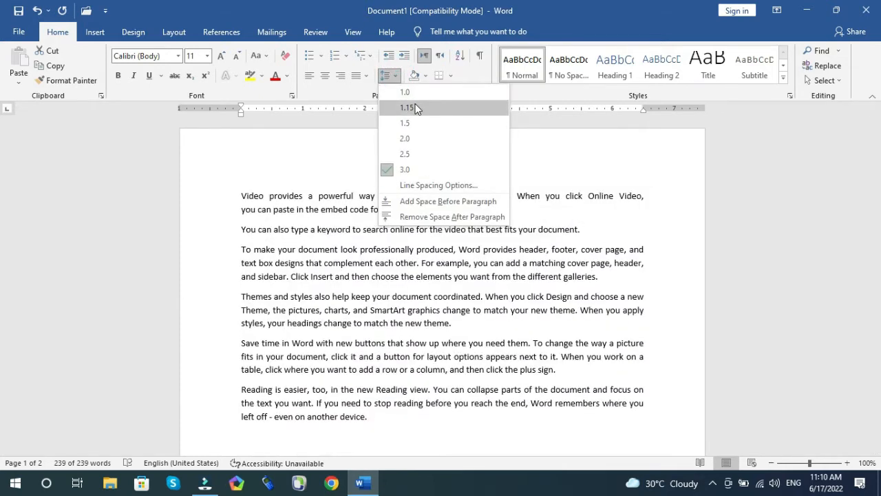
click(416, 109)
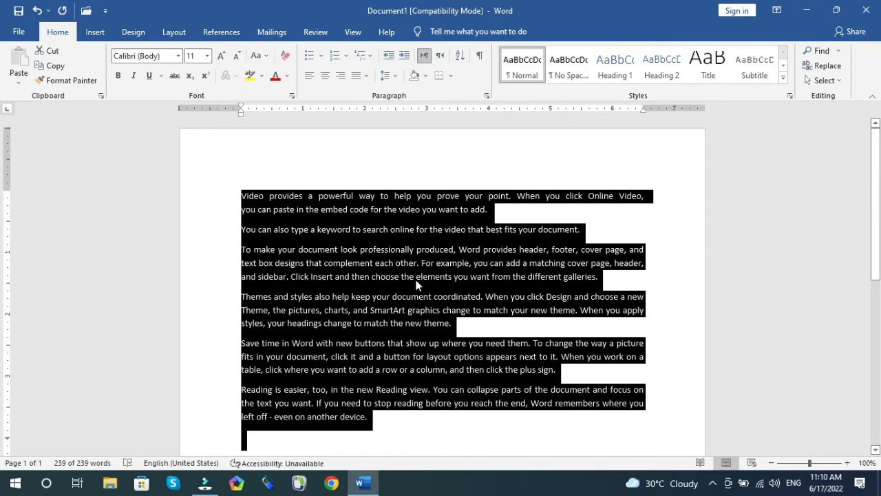
Step: Apply single, double and then 1.5 line spacing to the selected text
key(ctrl+1)
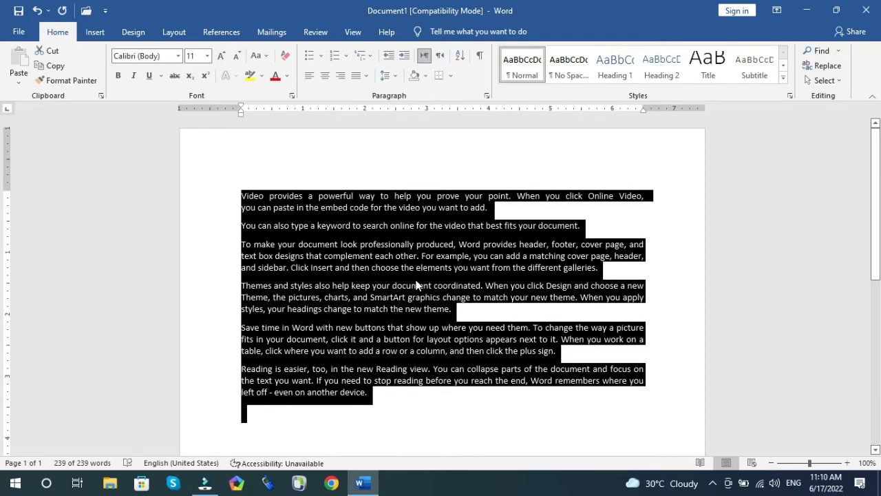
click(389, 75)
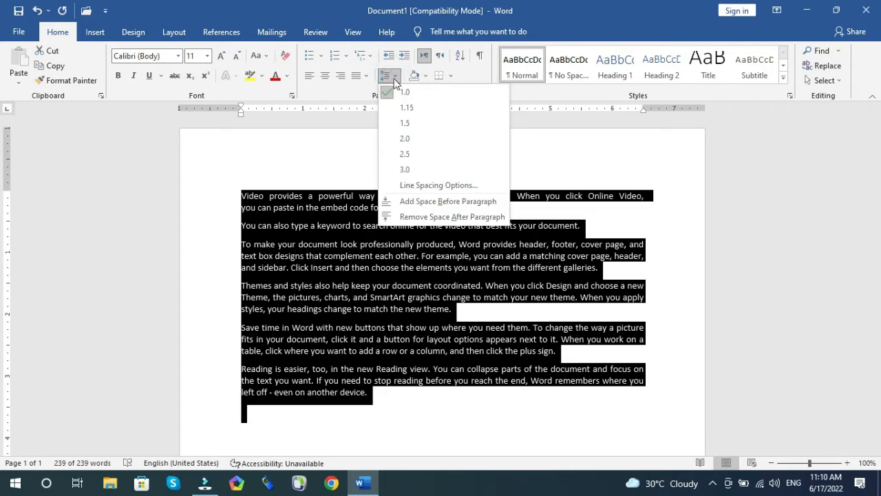
click(394, 80)
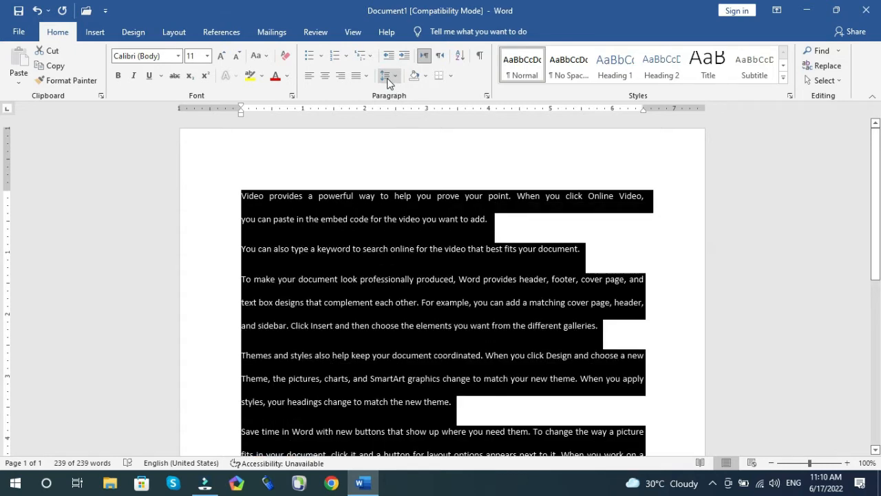
click(388, 80)
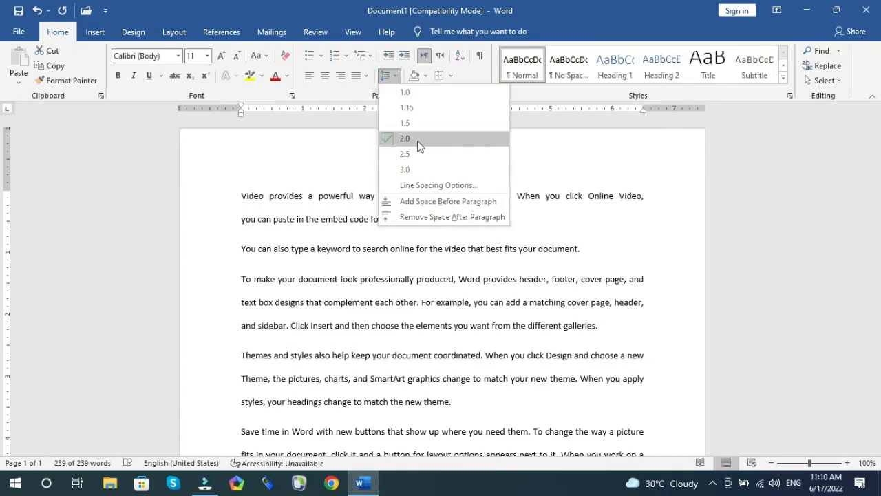
click(393, 78)
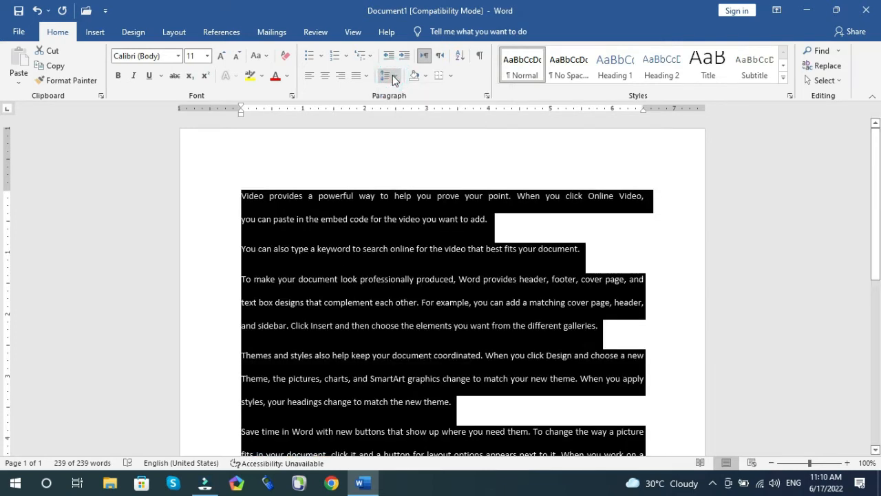
key(ctrl+5)
Step: In the line spacing options, set spacing after to 0 pt and line spacing to Multiple at 0.5
click(393, 79)
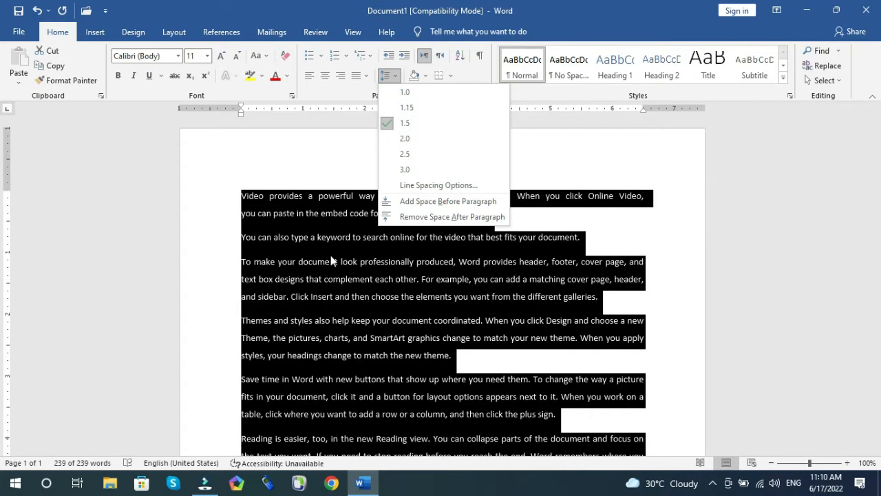
click(422, 190)
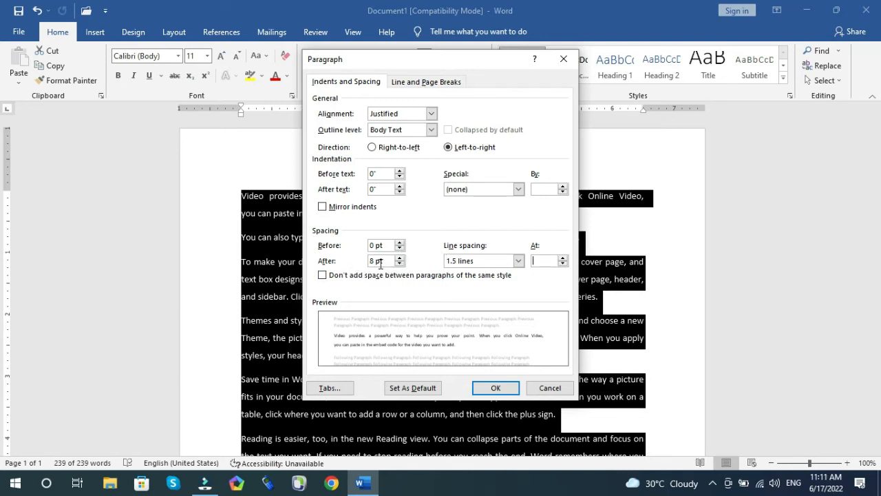
click(399, 264)
click(400, 264)
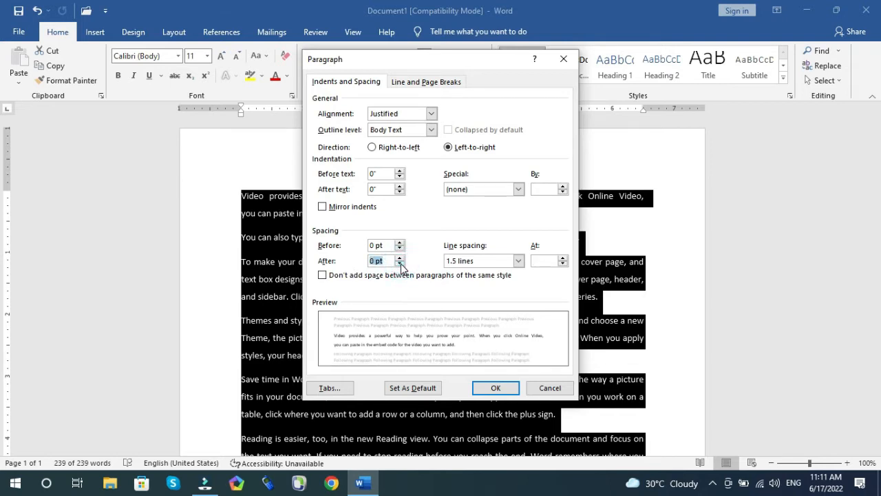
click(518, 261)
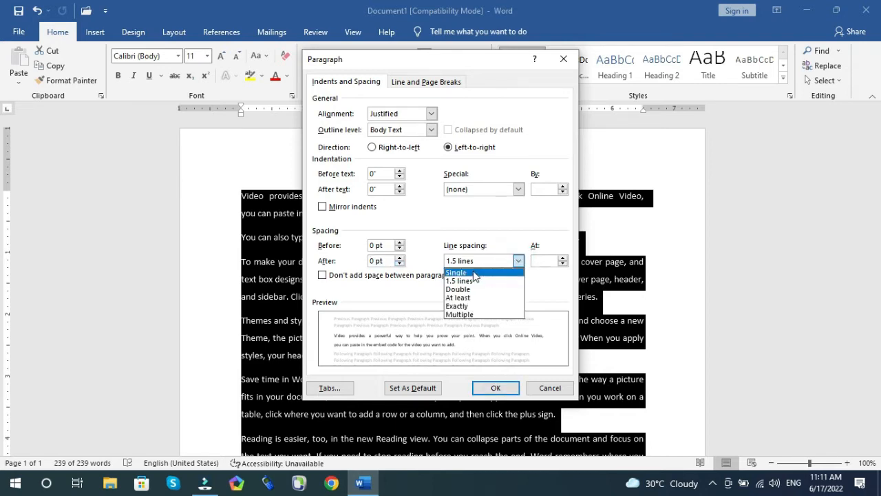
click(563, 258)
click(564, 265)
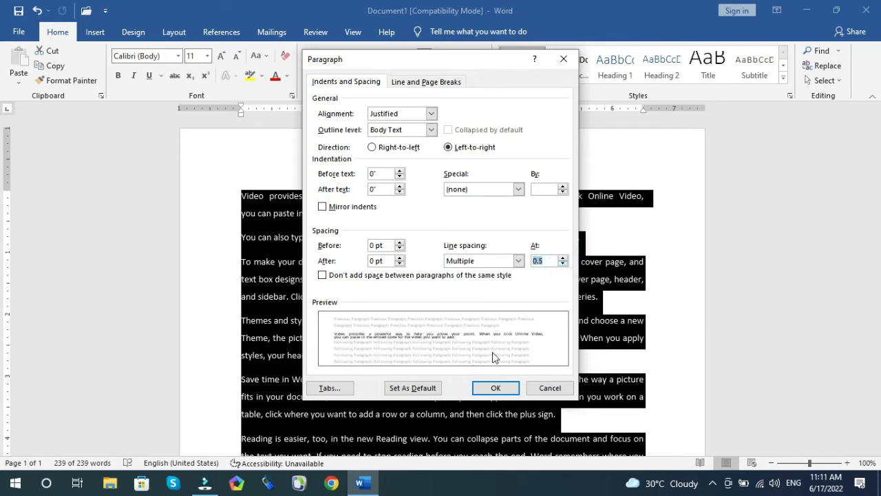
click(503, 389)
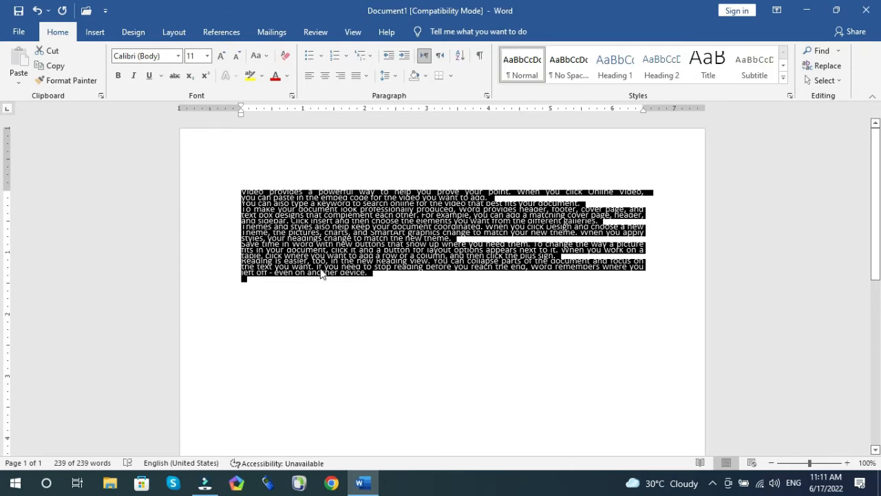
Step: Undo the paragraph spacing change and set the line spacing to 1.0
key(ctrl+z)
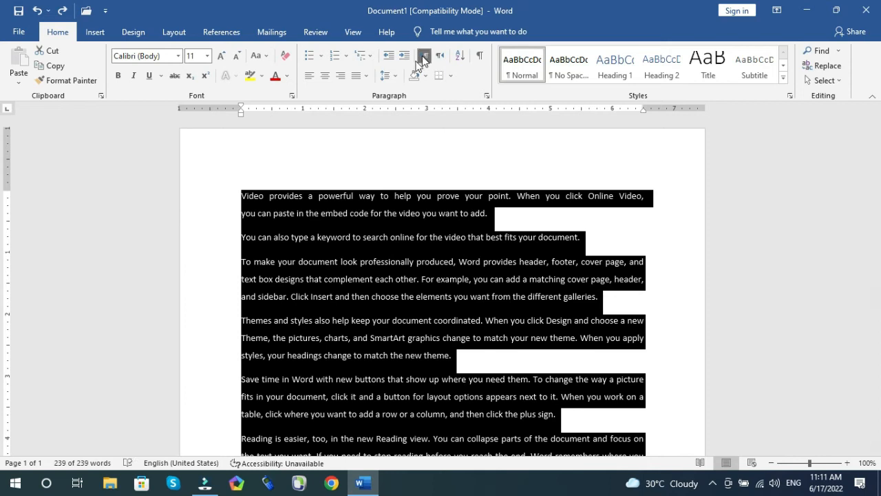
click(395, 76)
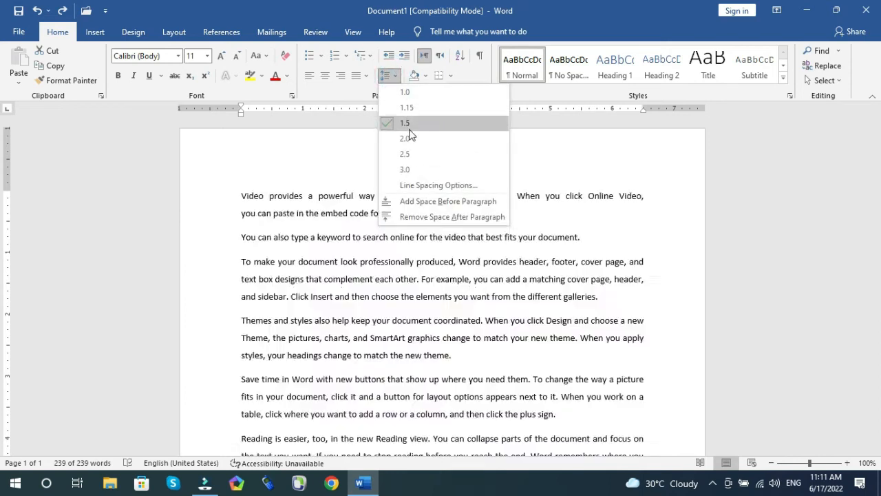
click(409, 95)
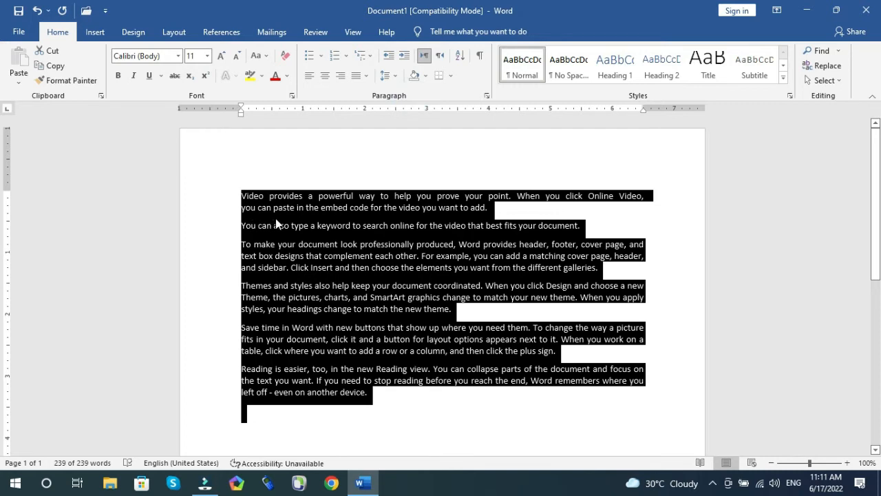
Step: Add space before the selected paragraphs, then remove it again
click(390, 76)
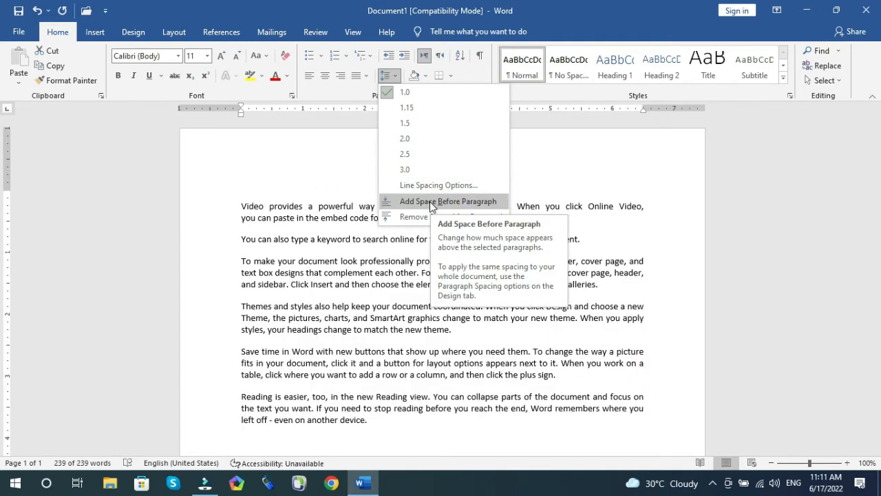
click(429, 201)
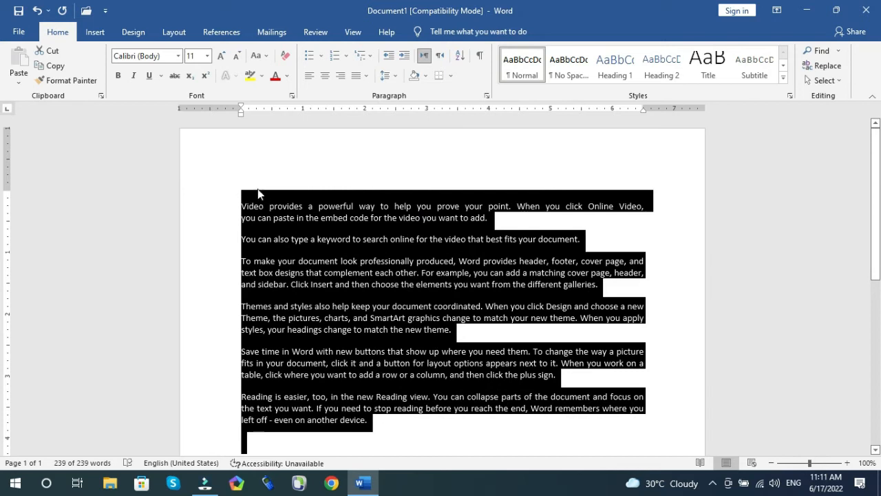
click(386, 76)
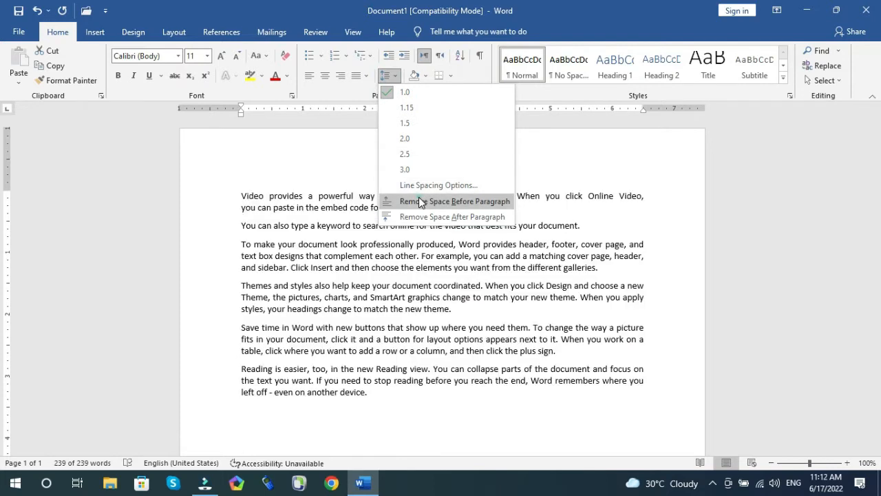
click(419, 201)
Step: Select all the text, remove the space after paragraphs, then add it back
key(ctrl+a)
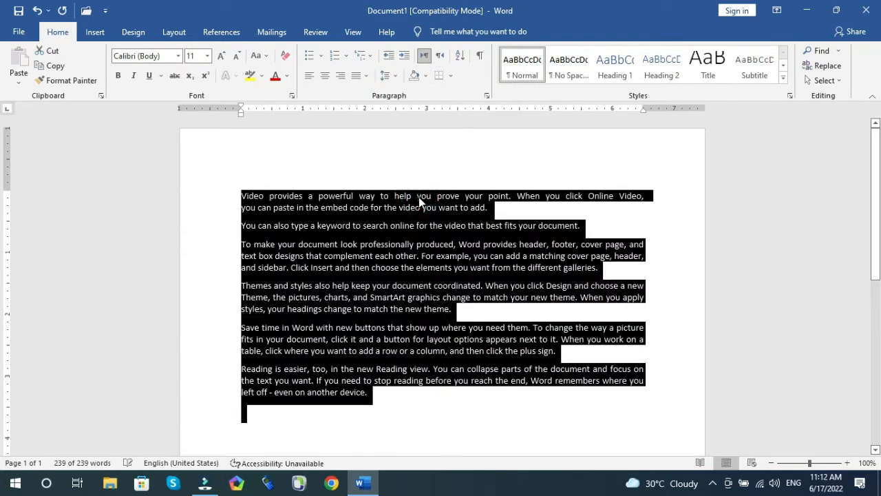
click(388, 75)
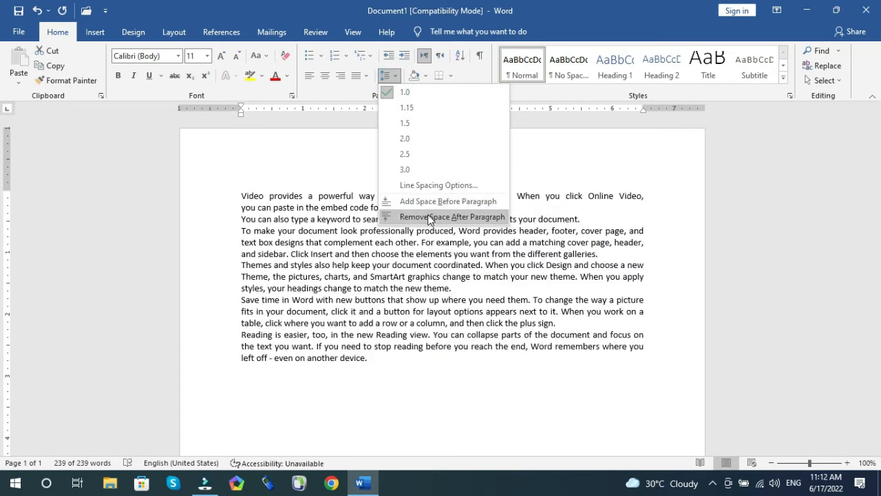
click(428, 216)
key(ctrl+a)
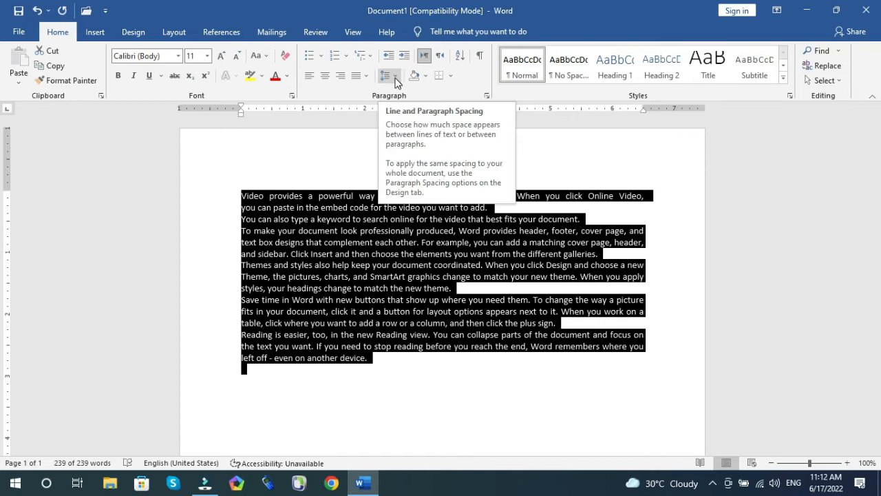
click(396, 80)
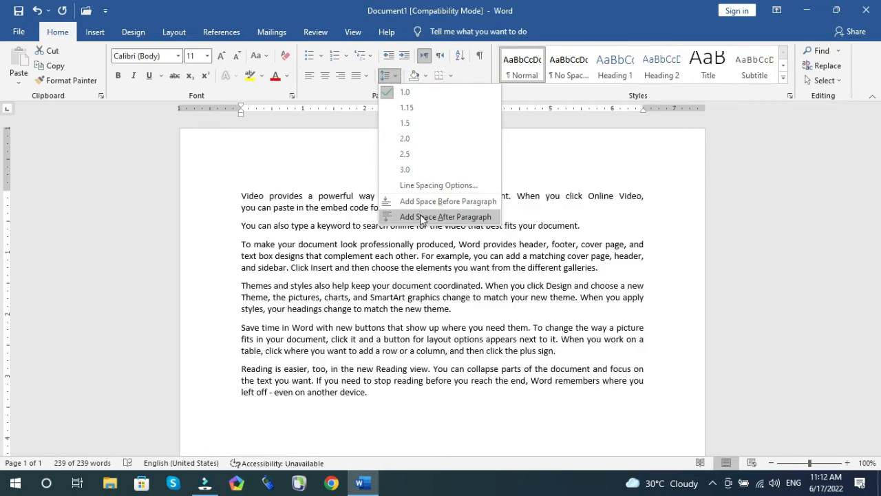
click(420, 217)
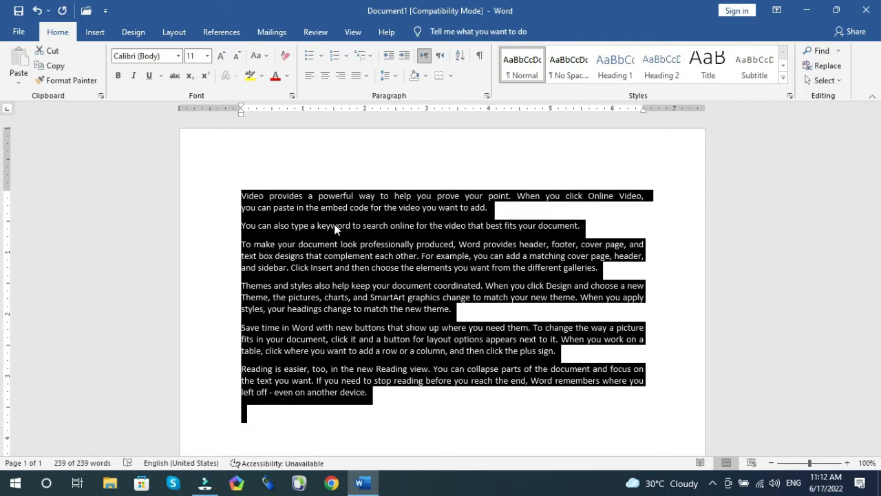
Step: Look through the document-wide paragraph spacing presets without choosing one, then deselect the text
click(136, 33)
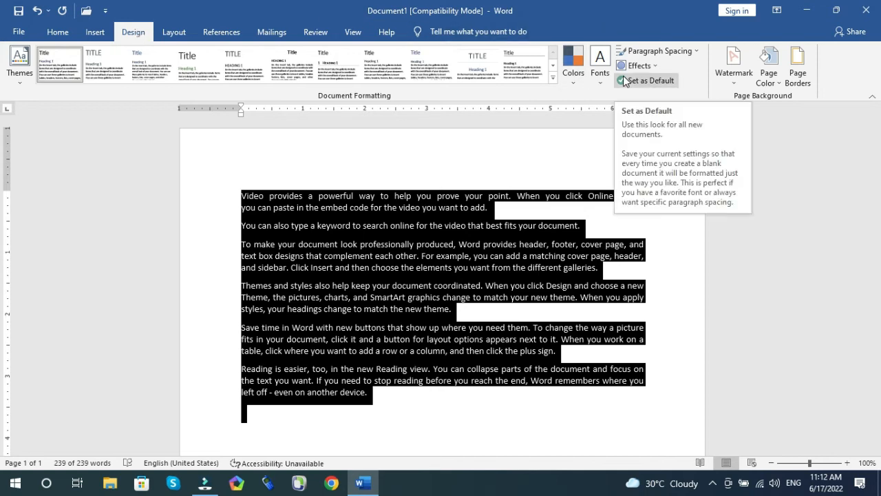
click(666, 53)
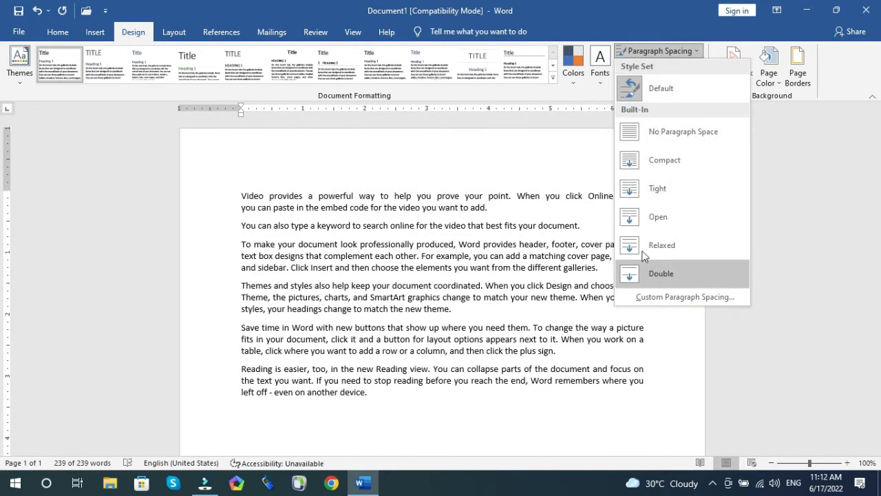
click(628, 54)
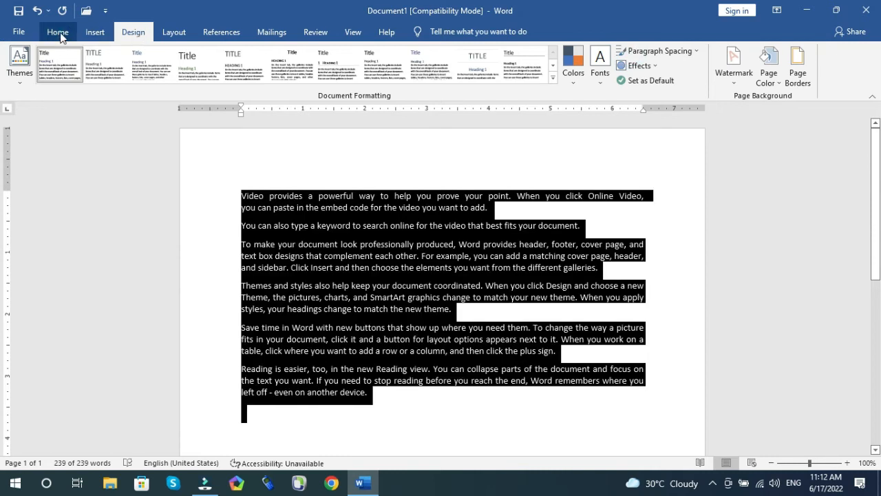
click(58, 32)
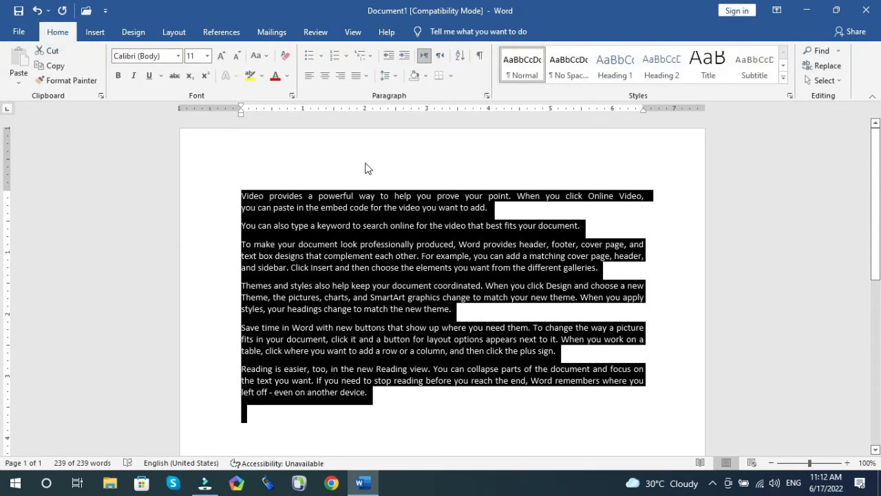
click(367, 225)
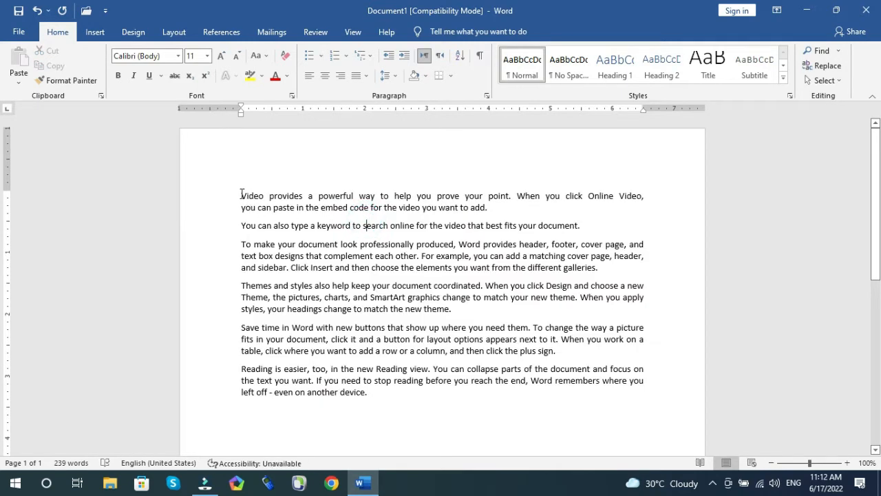
Step: Shade the first line of the first paragraph with a dark gold theme colour
drag(242, 194, 645, 196)
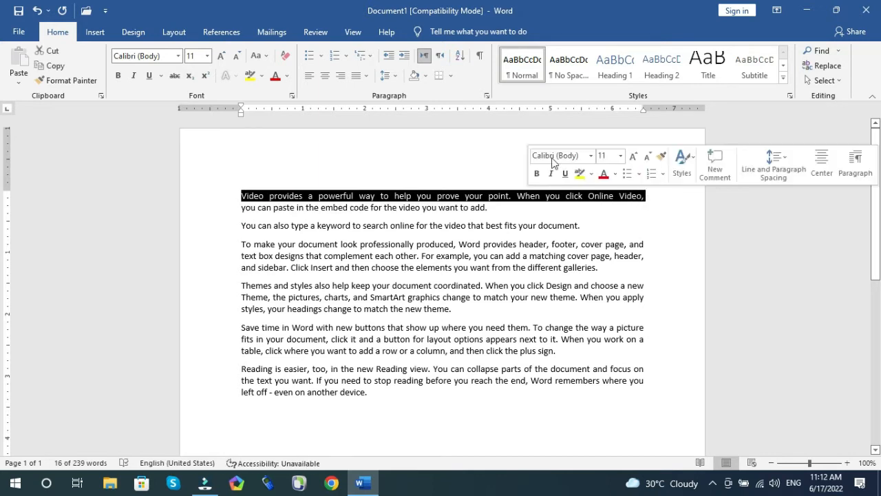
click(426, 76)
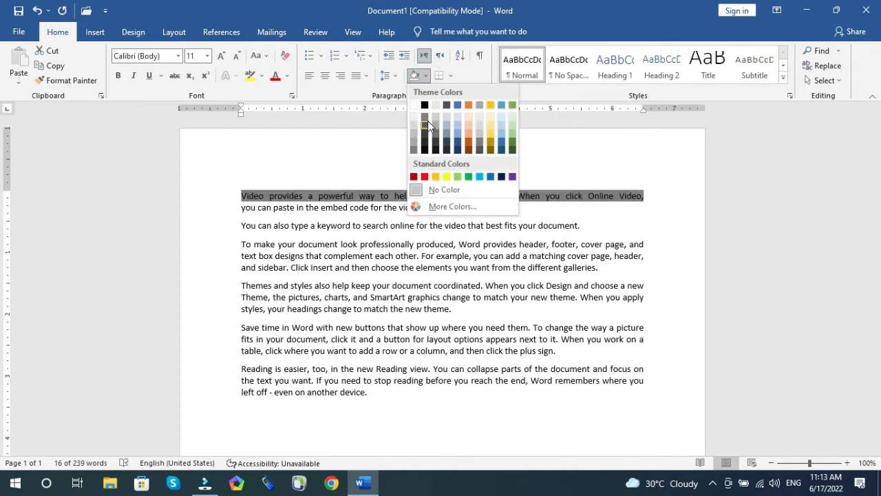
click(491, 149)
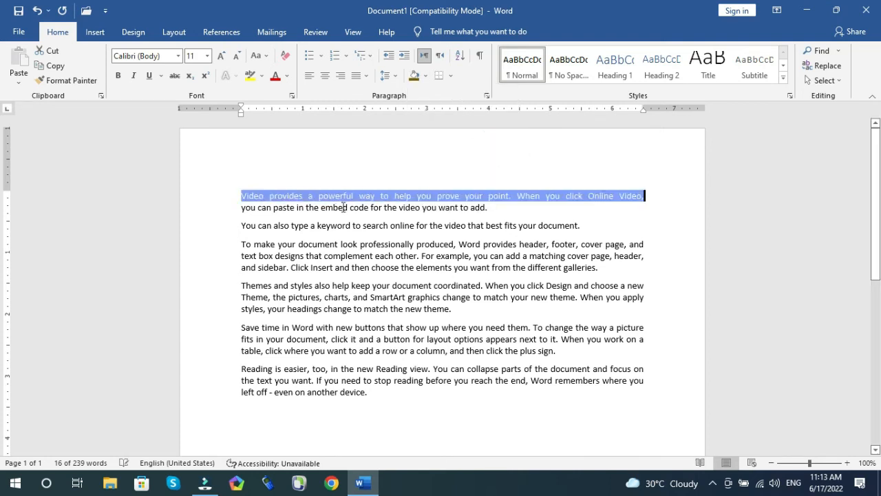
click(465, 203)
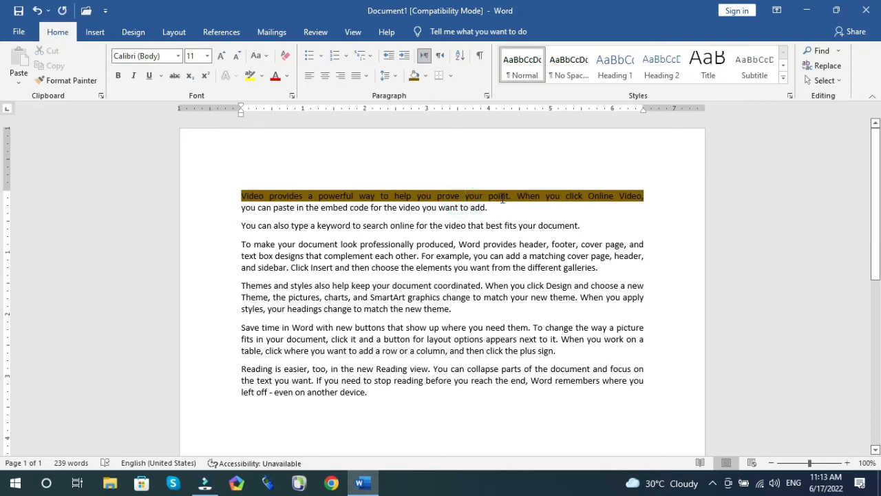
Step: Set the font colour of the first line to yellow
drag(645, 195, 252, 199)
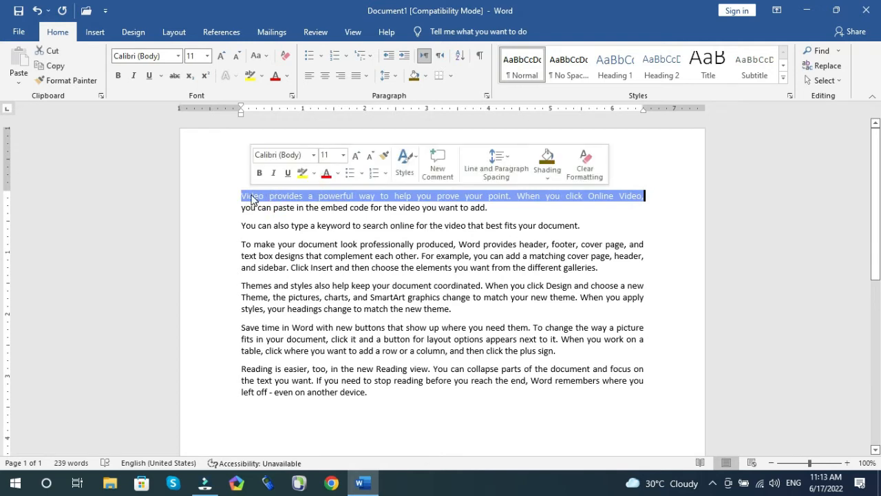
click(288, 74)
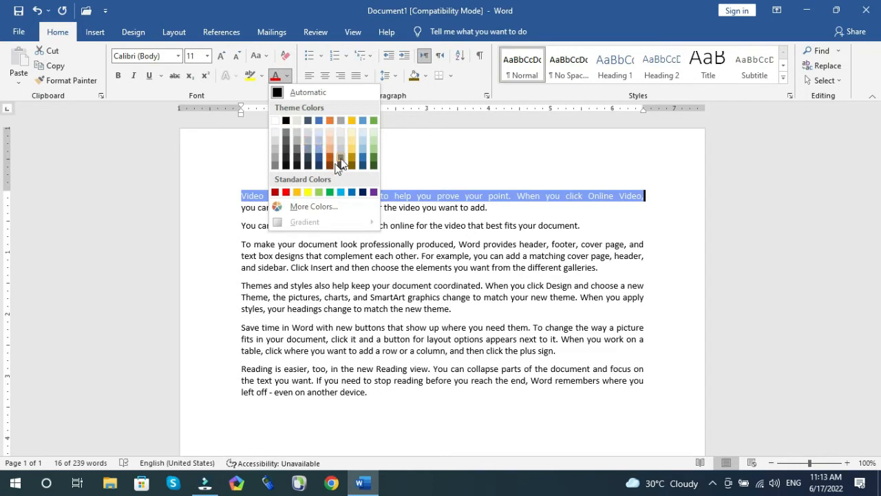
click(309, 191)
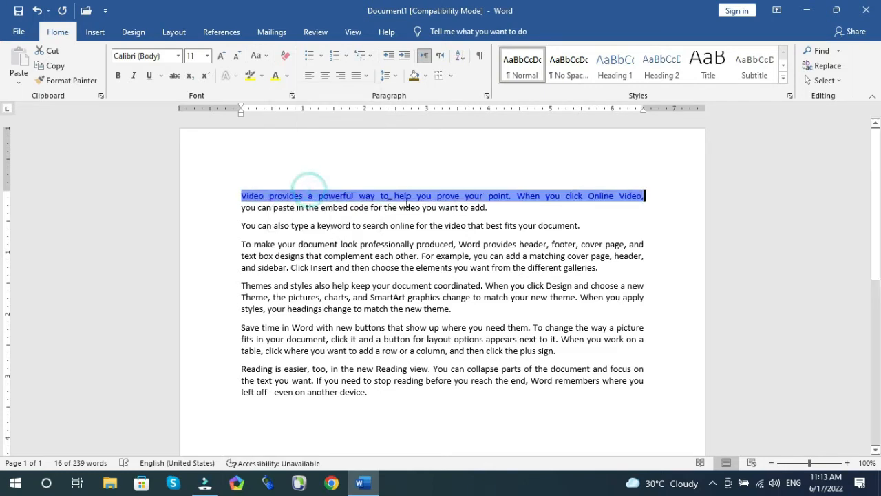
click(417, 188)
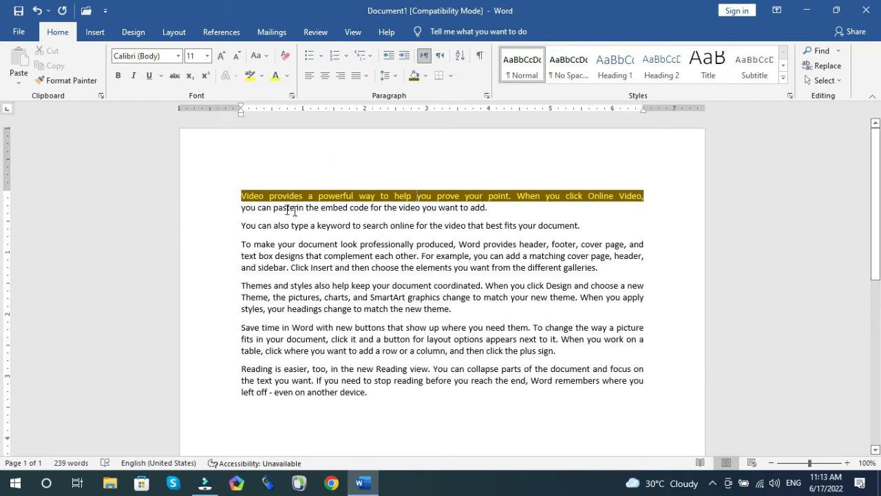
Step: Remove the shading from the first line and set its font colour back to black
drag(644, 195, 242, 194)
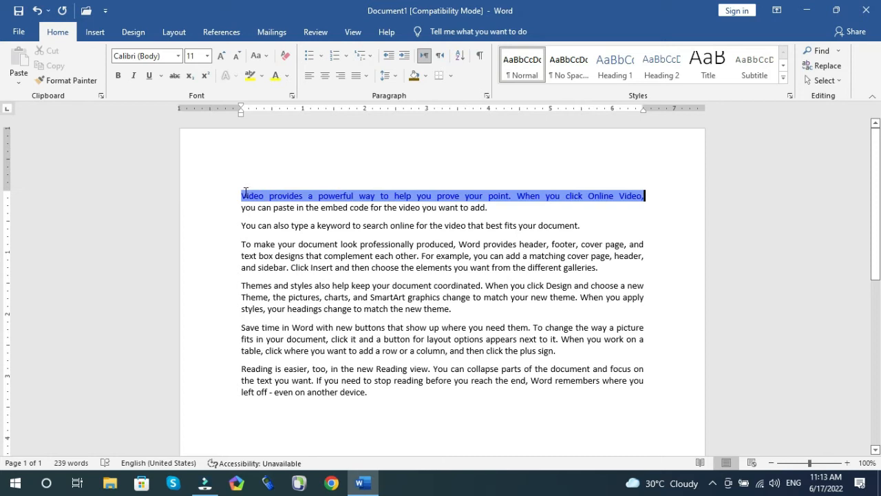
click(426, 76)
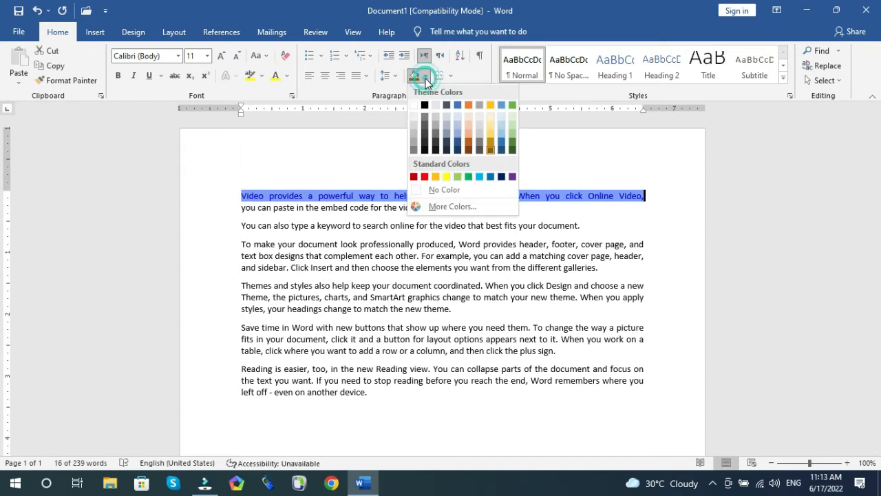
click(444, 190)
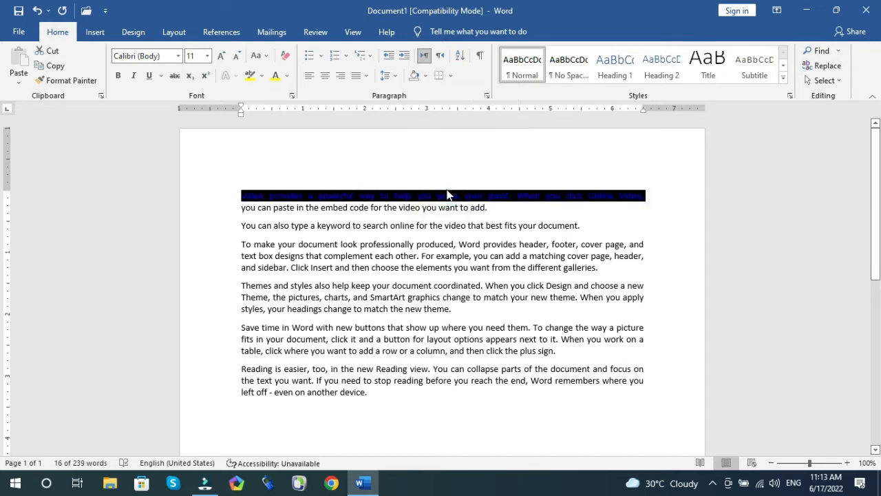
click(287, 73)
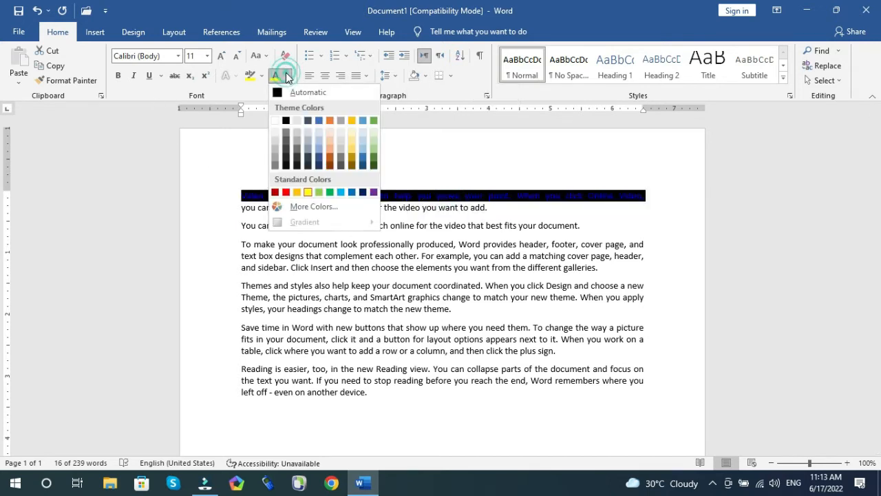
click(286, 121)
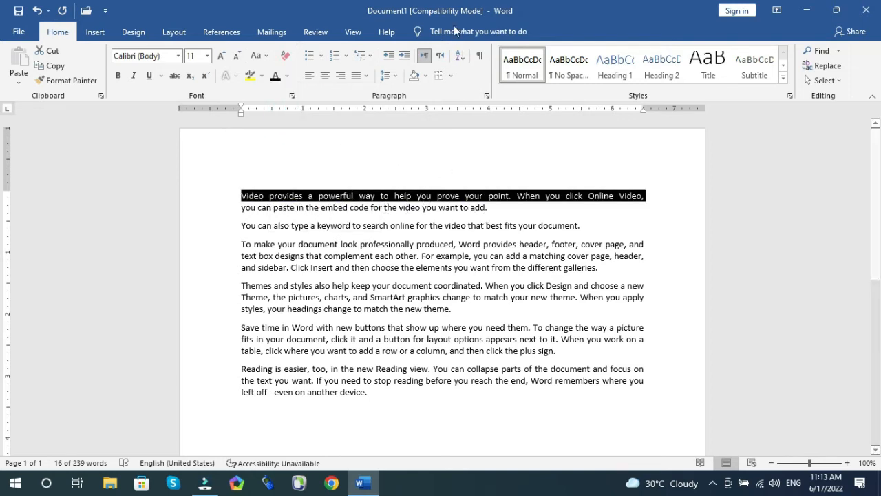
Step: Look through the paragraph border options for the selected text without applying one, then deselect it
click(453, 78)
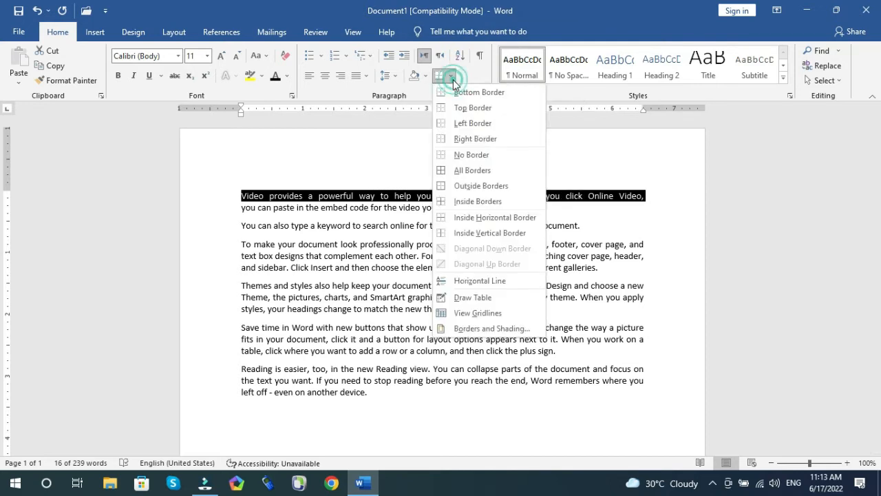
click(362, 248)
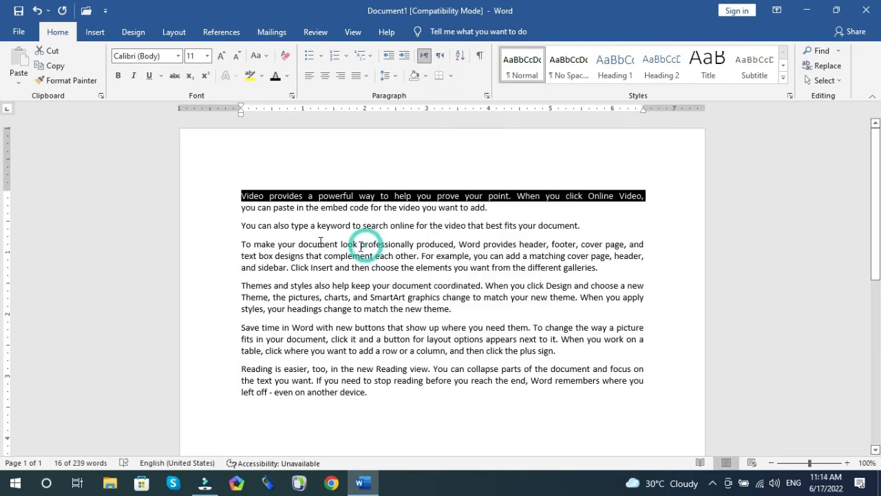
click(241, 194)
drag(240, 195, 434, 393)
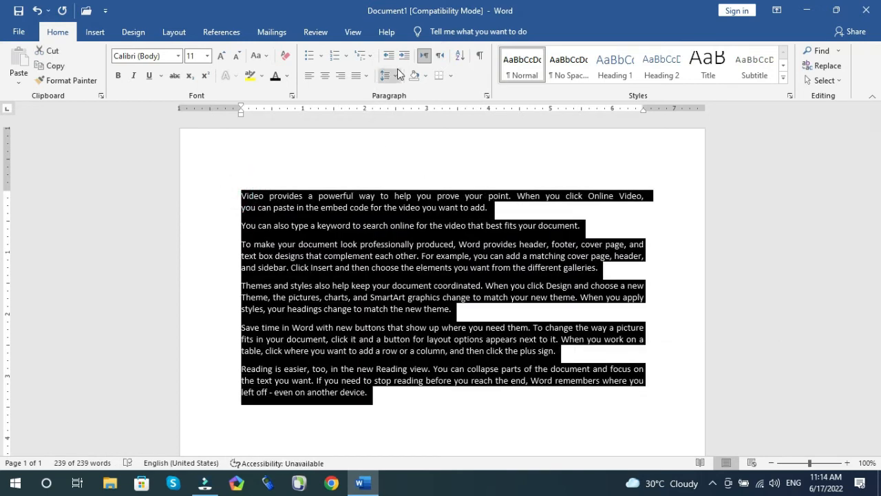
click(453, 77)
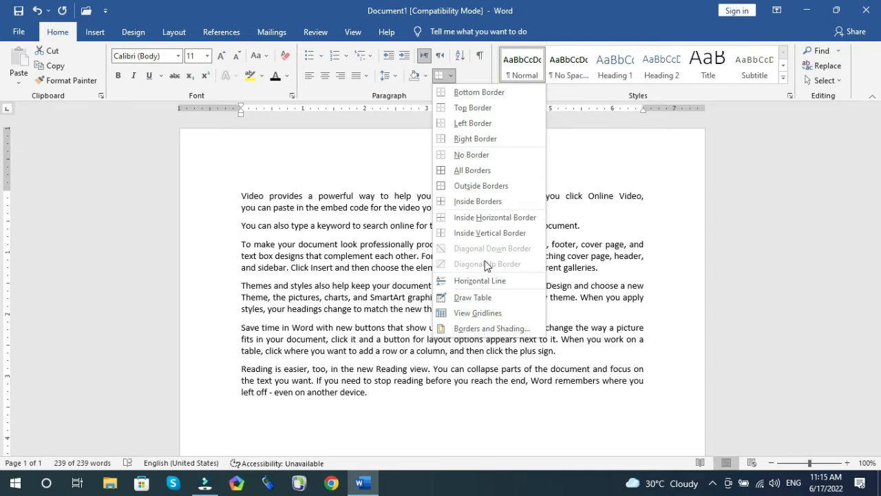
key(ctrl+a)
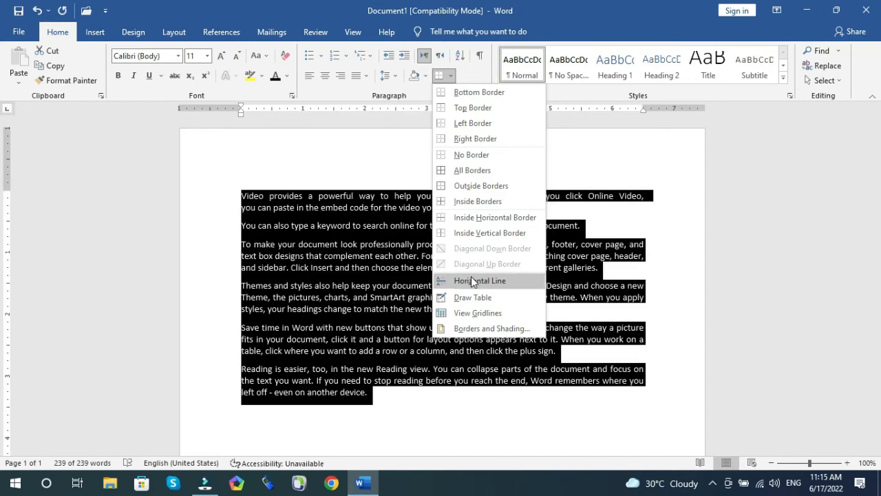
click(369, 391)
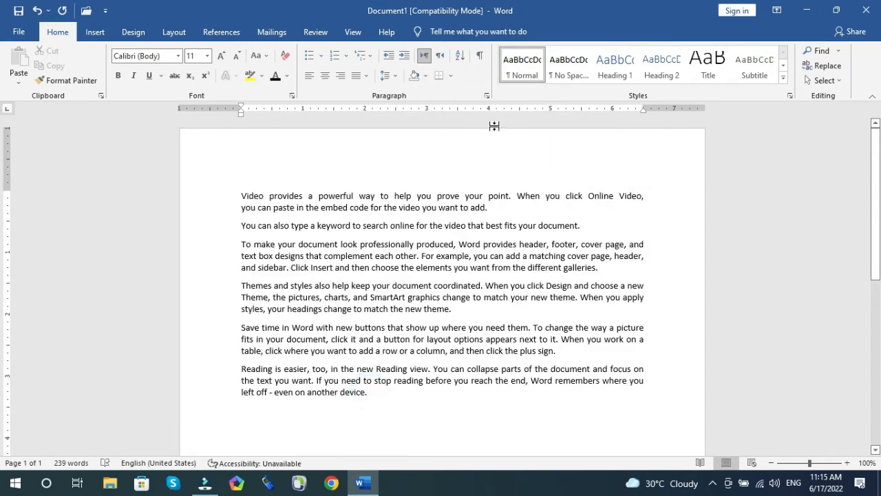
Step: Insert a horizontal line below the last paragraph, then delete it
click(452, 75)
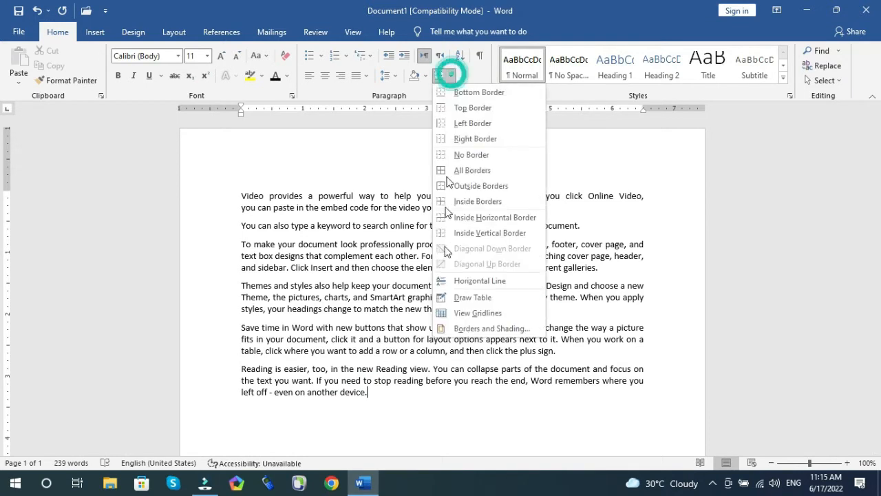
click(477, 288)
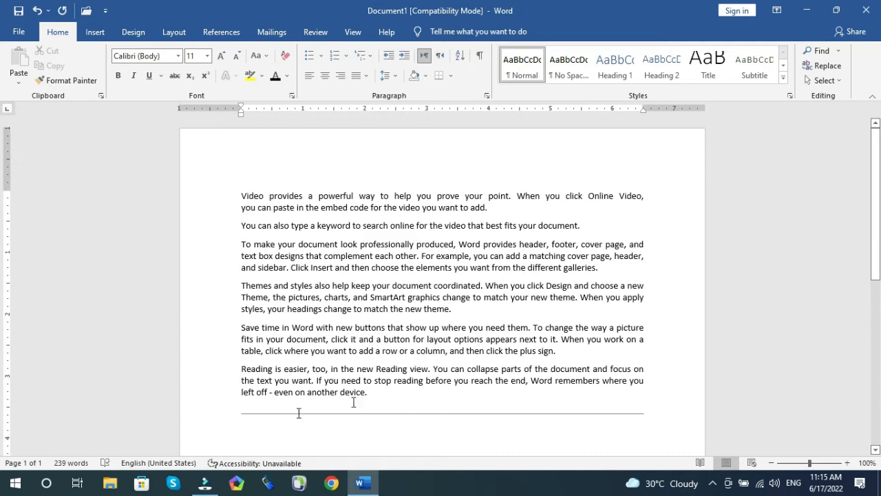
key(shift+Left)
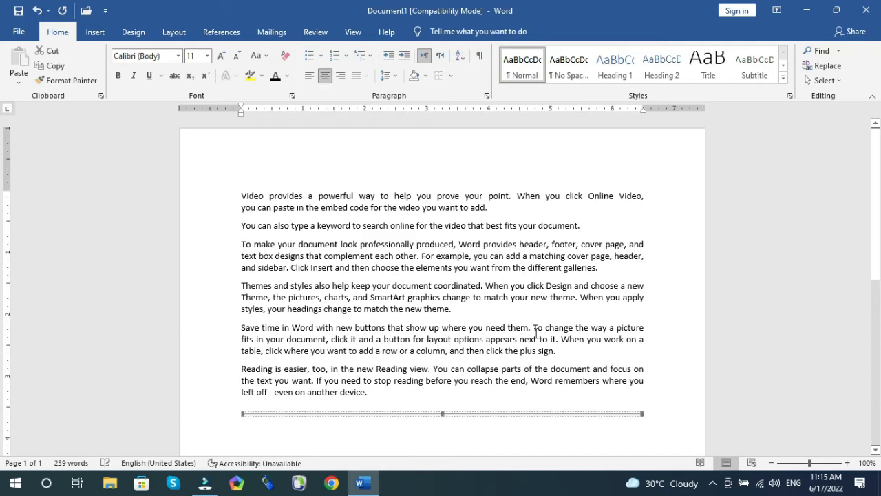
key(Delete)
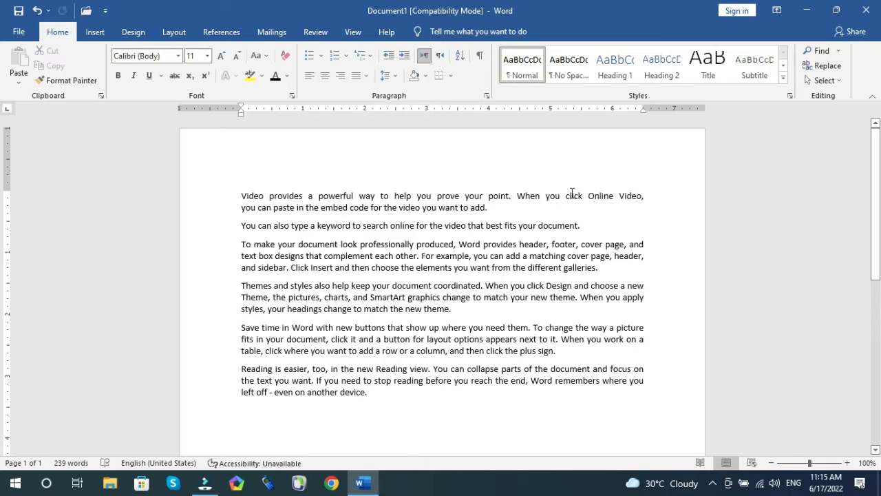
Step: Draw a table about 4.8 inches wide with three rows and three columns below the text
click(450, 77)
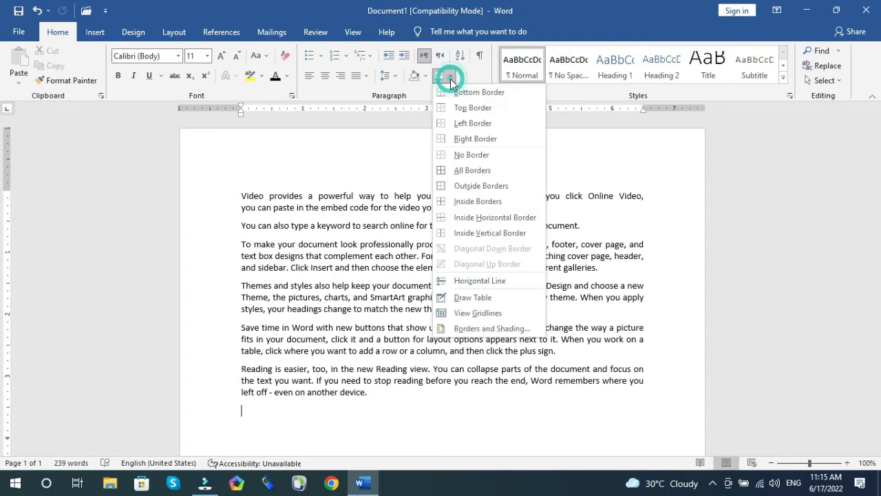
click(469, 297)
scroll(466, 292, down, 5)
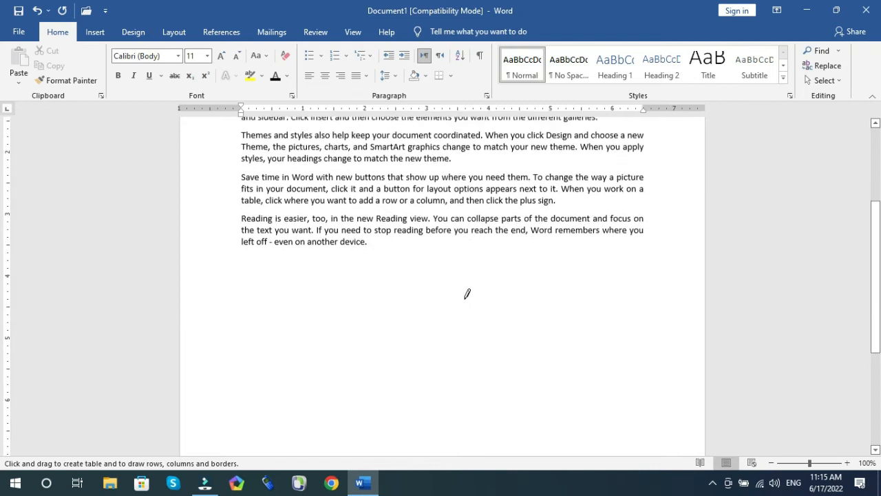
mouse_move(264, 262)
mouse_down()
mouse_move(517, 356)
mouse_move(558, 344)
mouse_up()
mouse_move(265, 290)
mouse_down()
mouse_move(548, 302)
mouse_move(561, 287)
mouse_up()
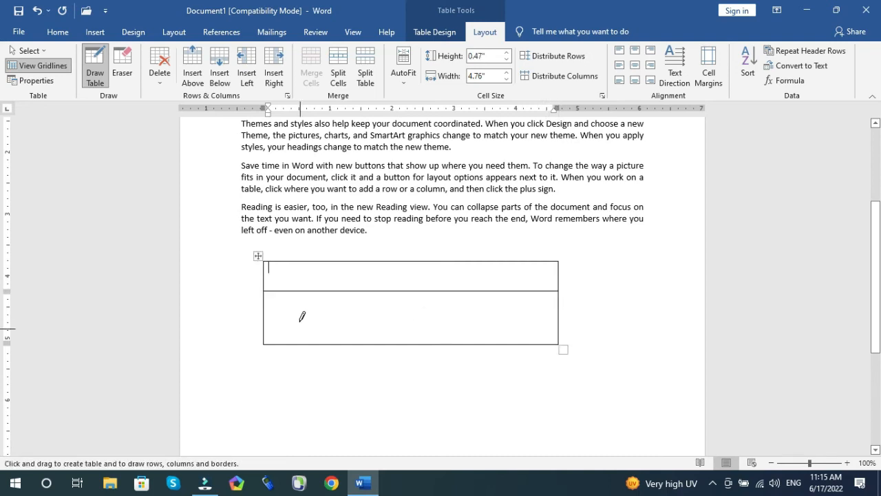
click(264, 317)
drag(332, 315, 561, 317)
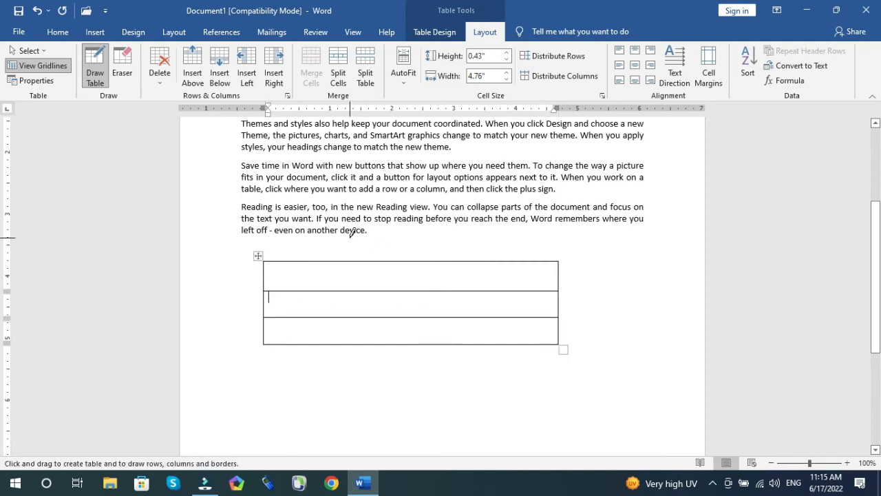
drag(351, 262, 349, 344)
drag(454, 256, 453, 344)
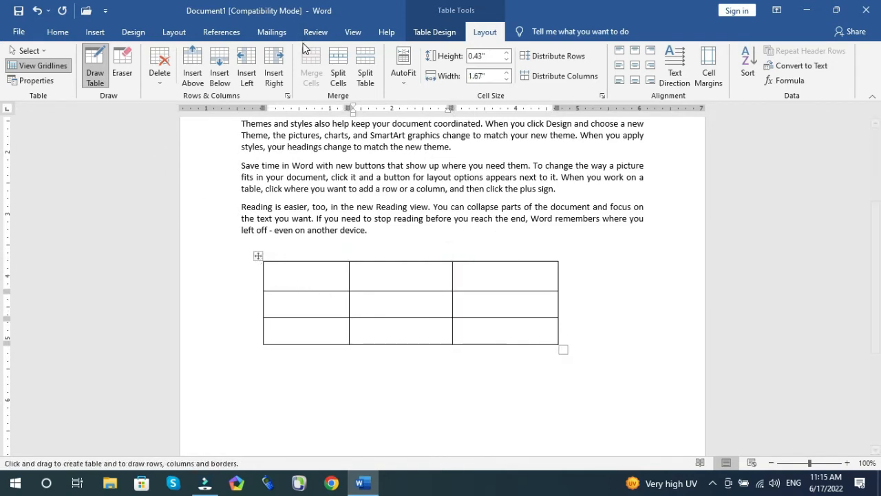
click(95, 59)
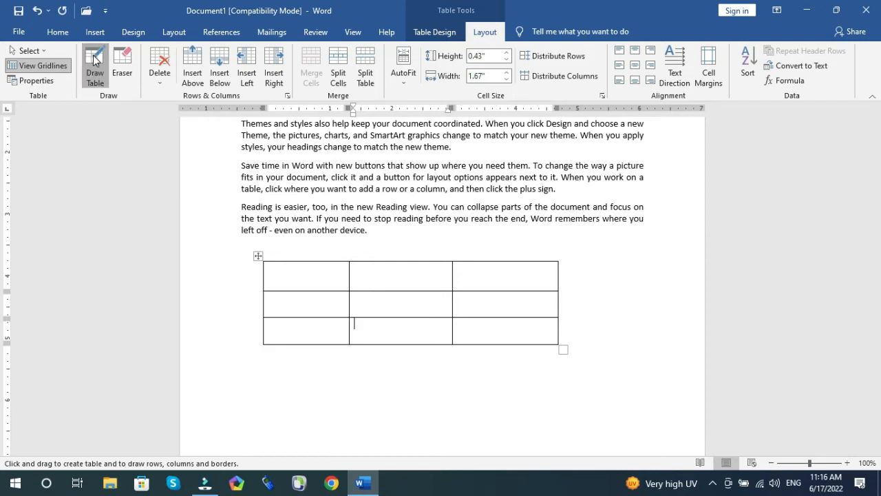
Step: Enter the headings Name, Father Name and Address in the first row of the table
click(304, 279)
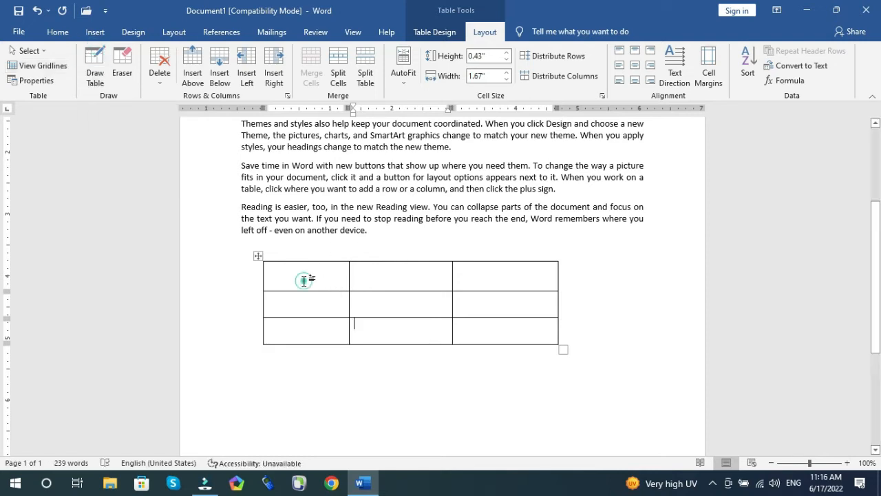
text(Name)
key(Tab)
text(Father Nam)
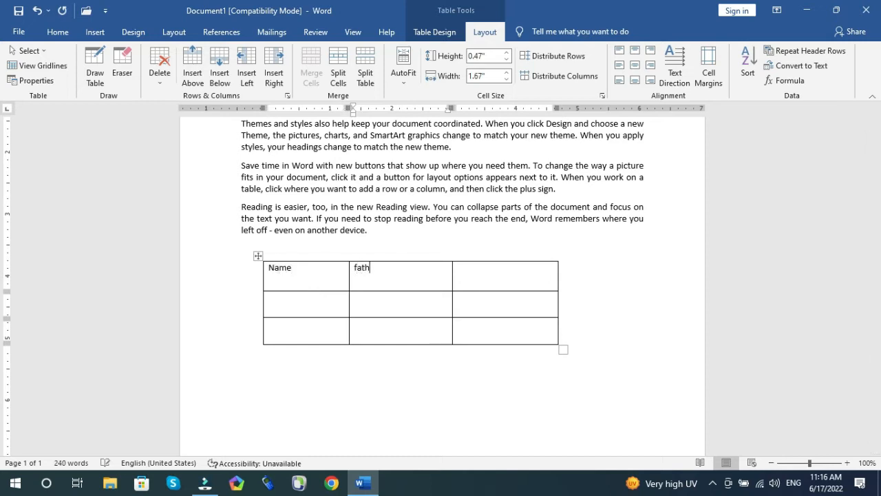
text(e)
key(Tab)
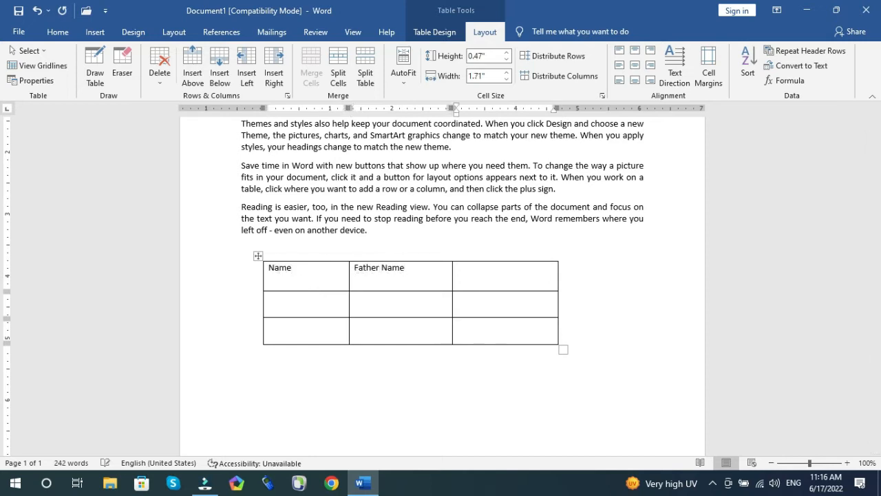
text(Address)
Step: Enlarge the header row's font by four size steps and make it bold
click(493, 274)
drag(408, 276, 289, 279)
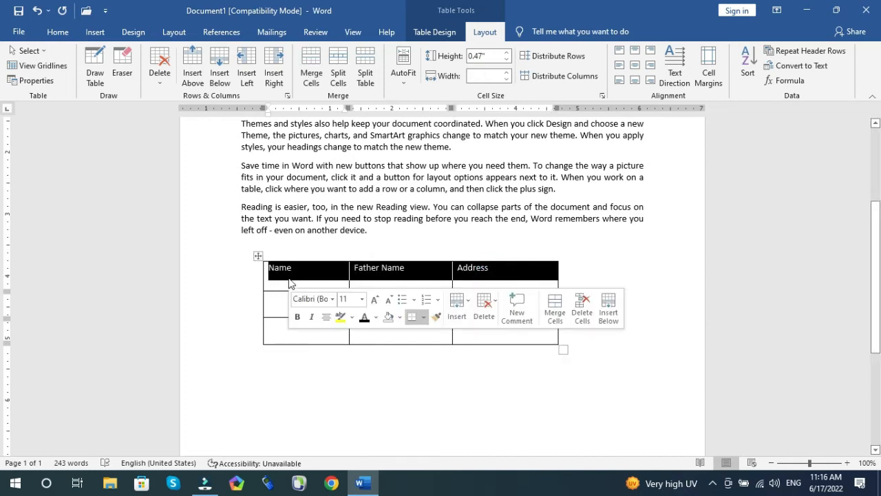
key(ctrl+shift+period)
key(ctrl+shift+period)
key(ctrl+shift+period)
key(ctrl+shift+period)
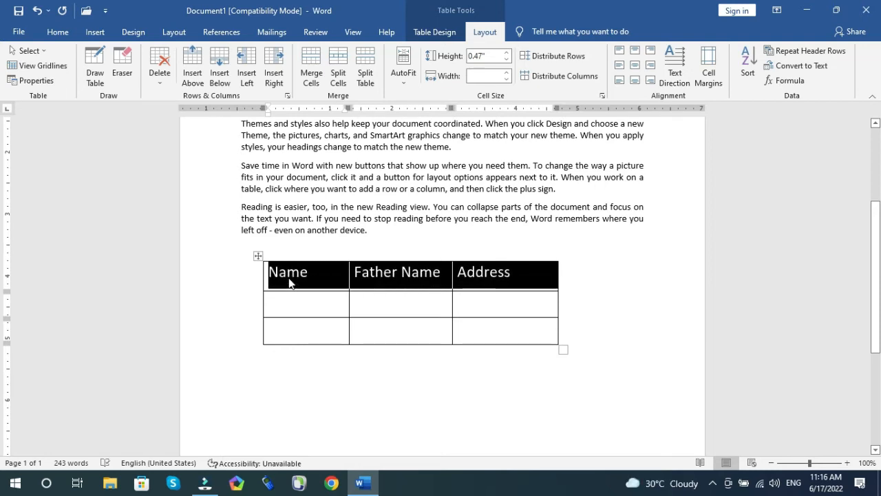
key(ctrl+b)
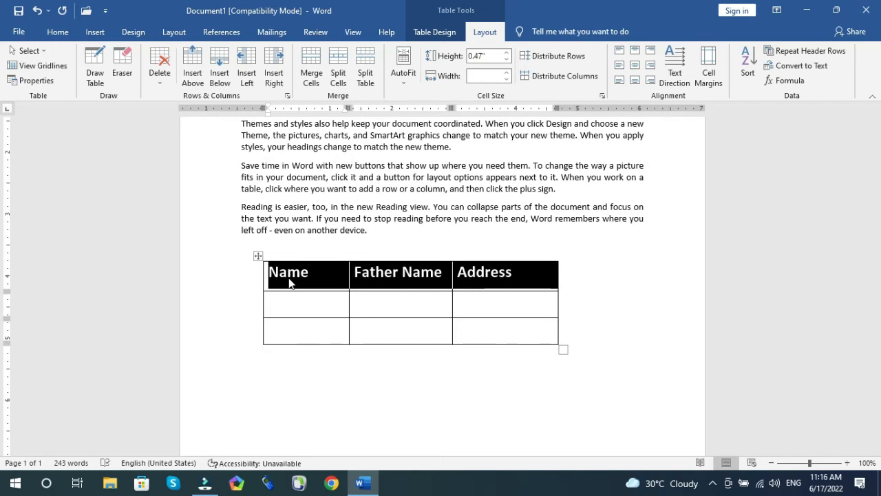
Step: Remove all borders from the table
click(306, 303)
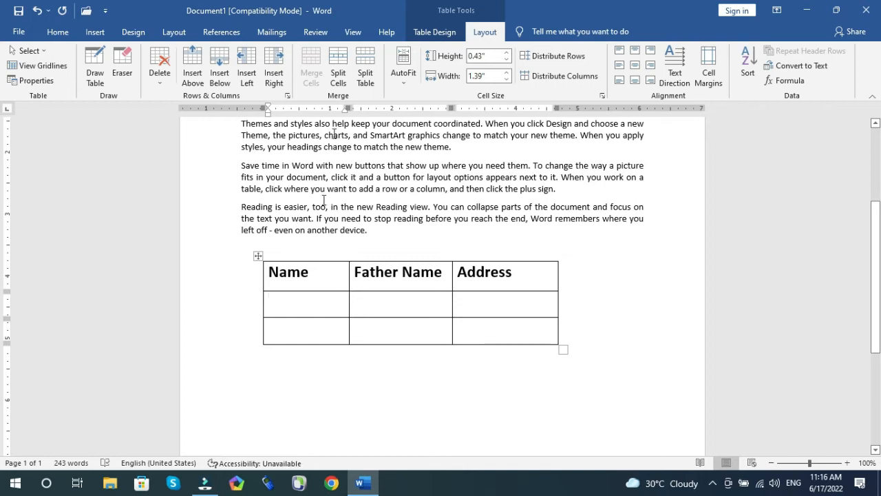
click(258, 255)
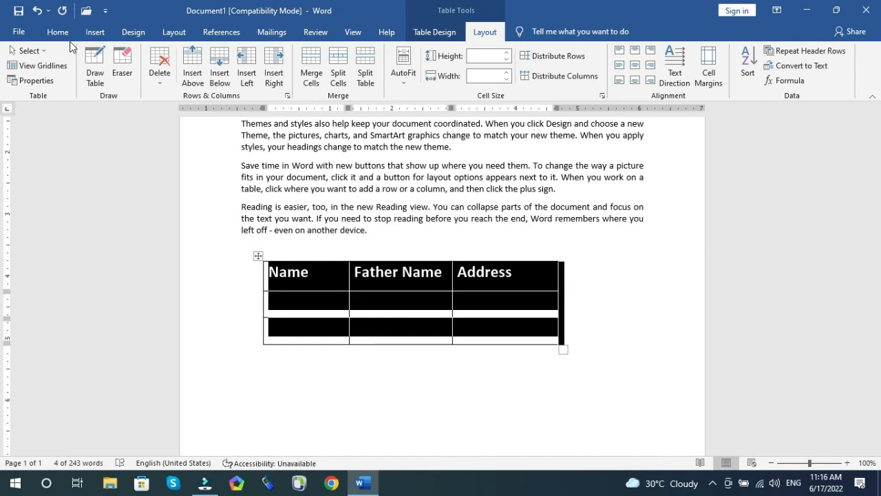
click(57, 34)
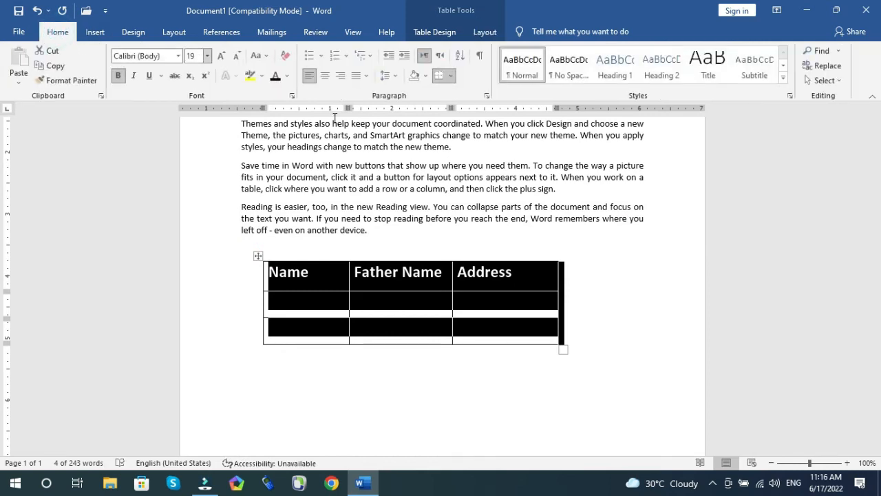
click(451, 76)
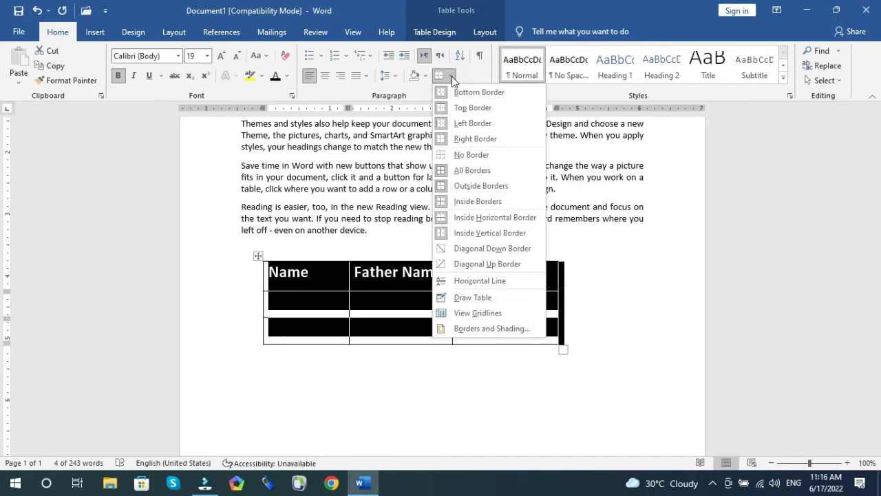
click(461, 156)
click(367, 322)
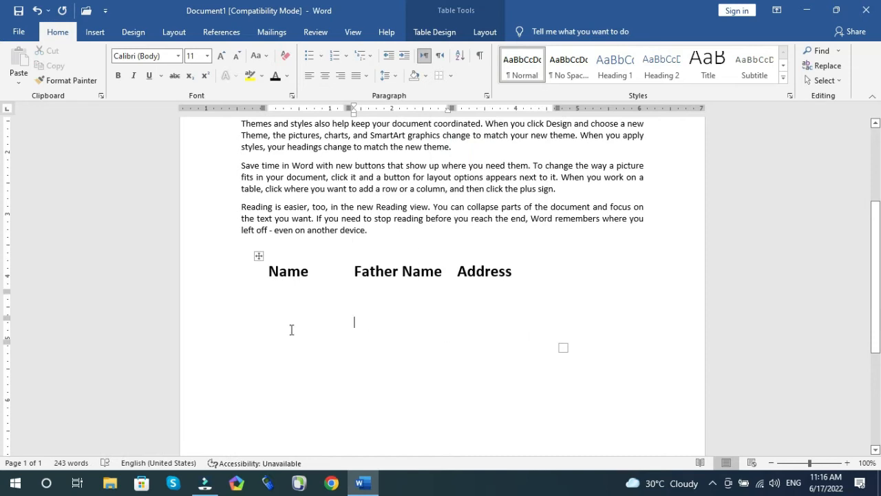
Step: Turn on table gridlines for the borderless table
click(259, 255)
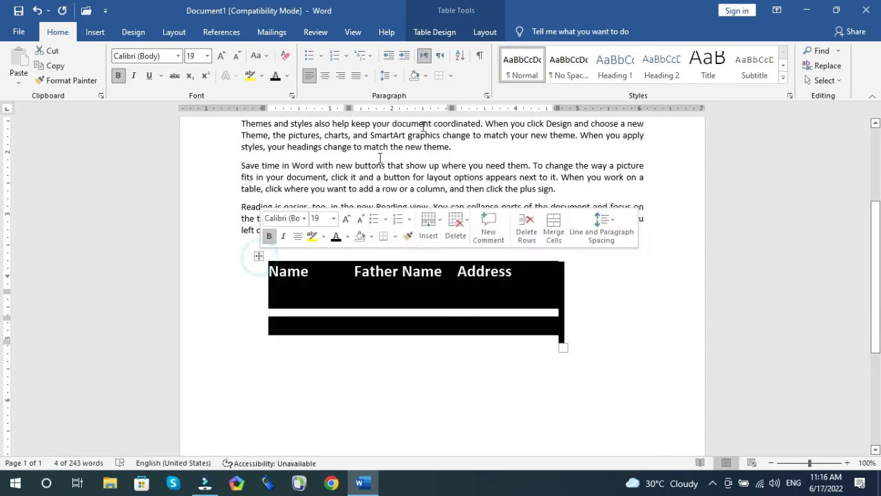
click(450, 76)
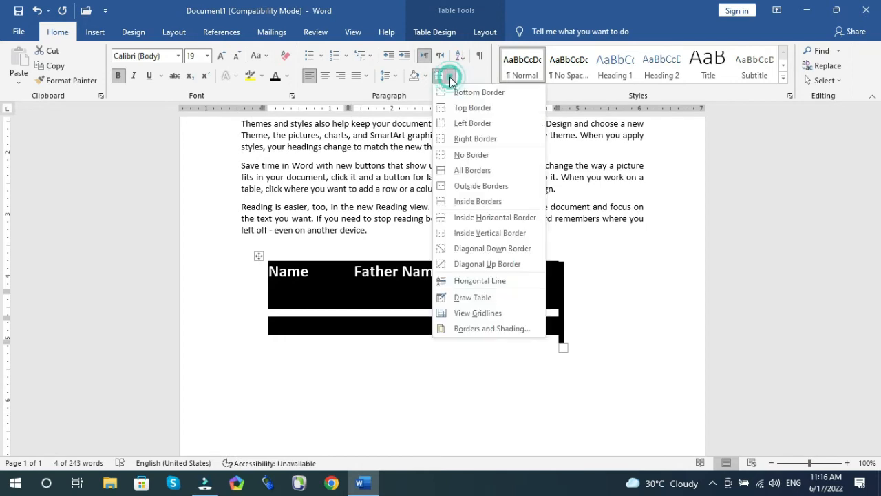
click(474, 313)
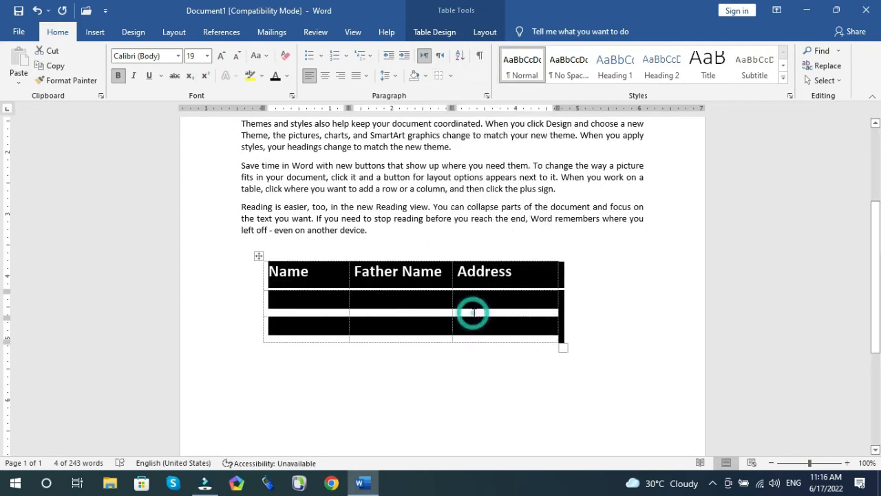
click(389, 294)
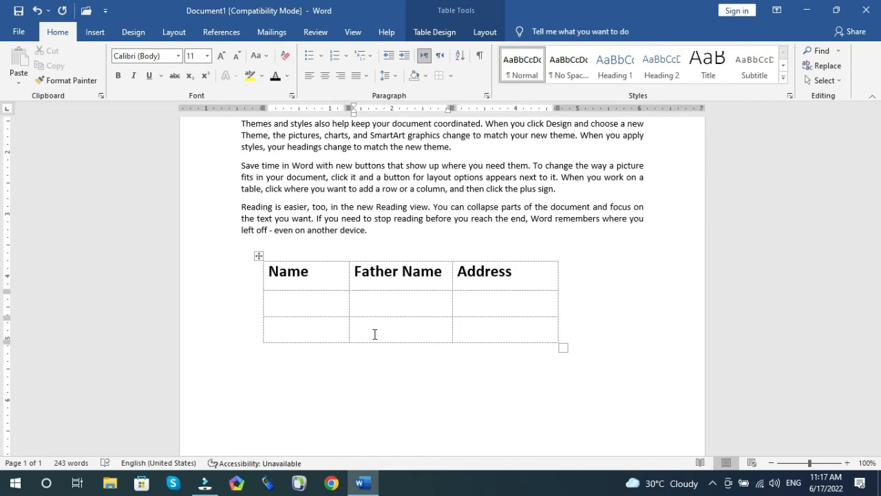
Step: Apply inside vertical borders to the whole table
click(258, 256)
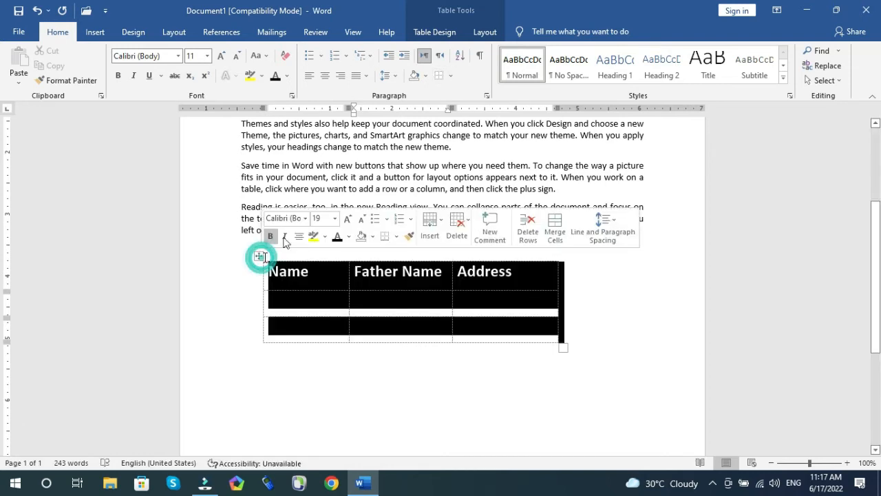
click(453, 75)
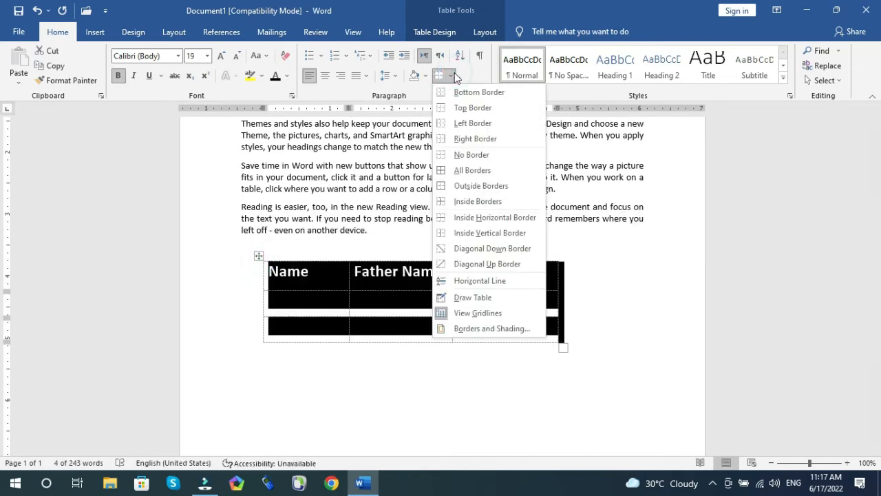
click(481, 234)
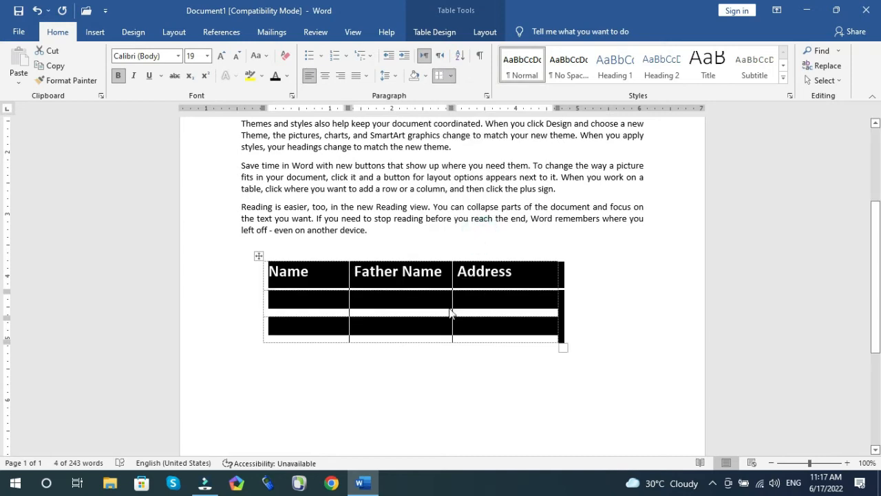
click(444, 348)
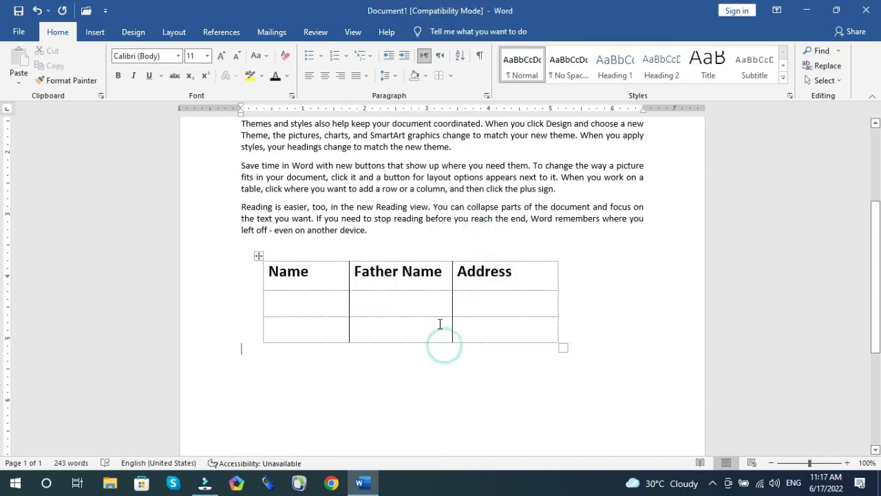
Step: Add diagonal down and diagonal up borders to every cell of the table
click(258, 256)
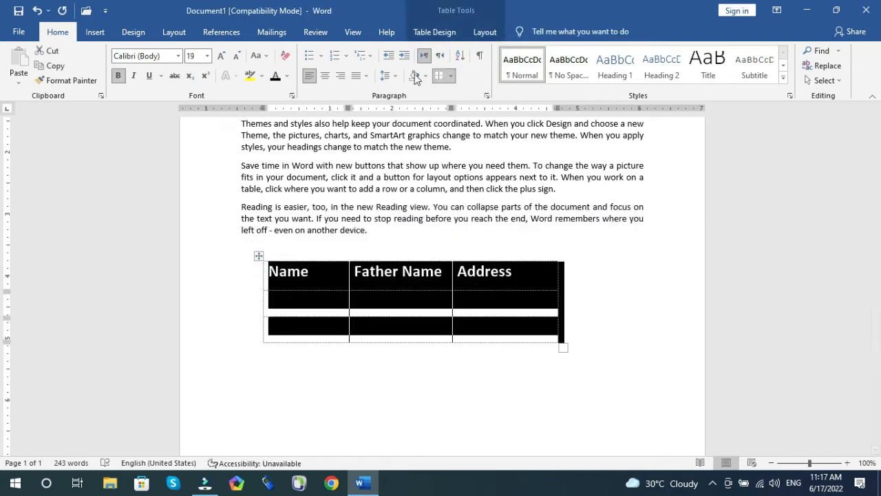
click(451, 76)
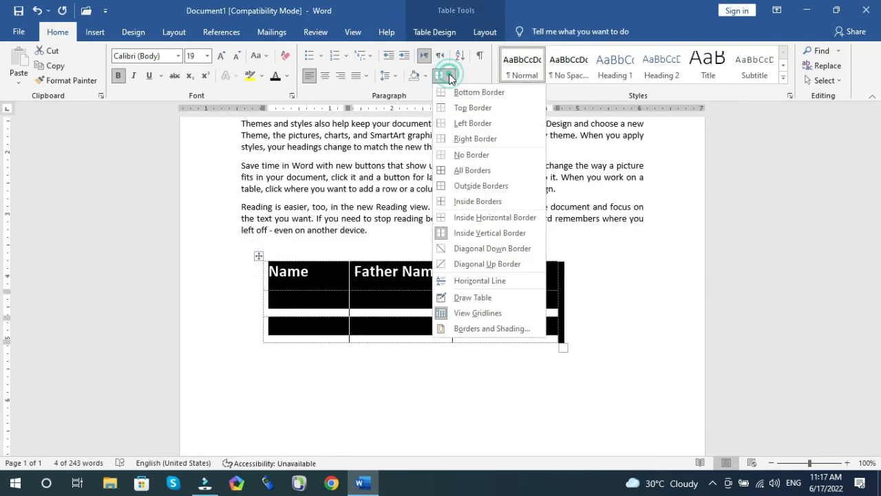
click(473, 249)
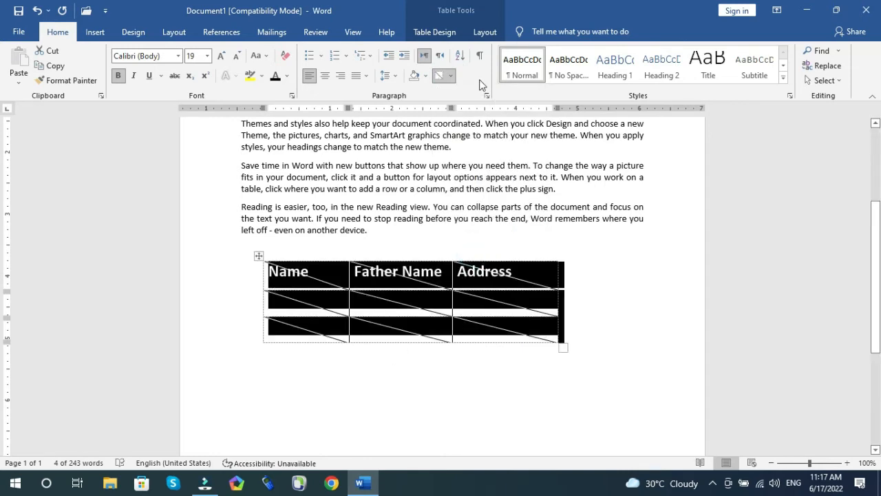
click(451, 75)
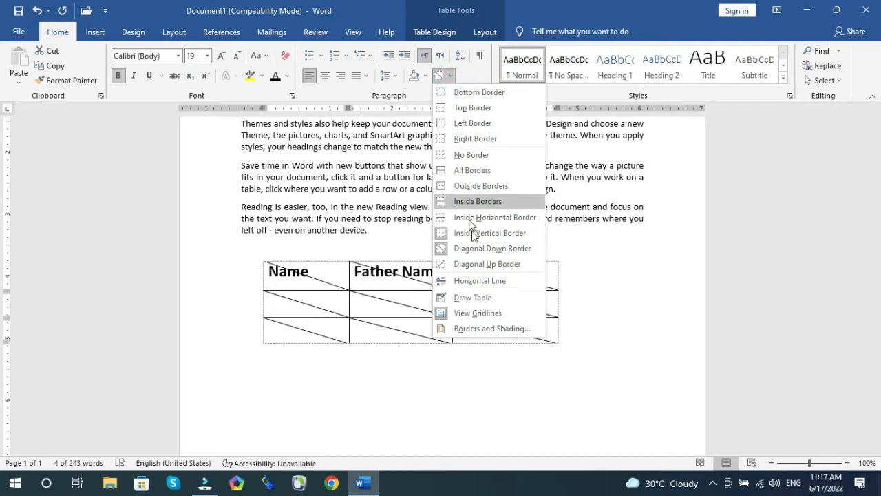
click(475, 267)
click(358, 292)
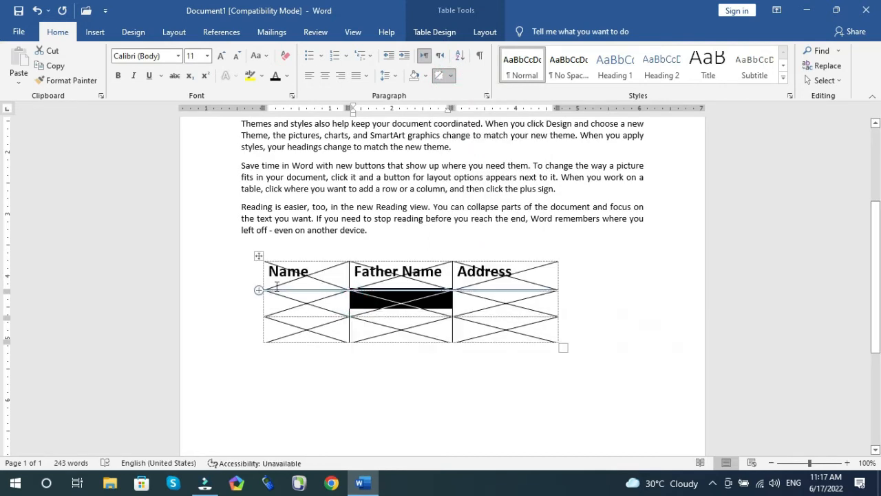
Step: Turn off the table gridlines
click(269, 353)
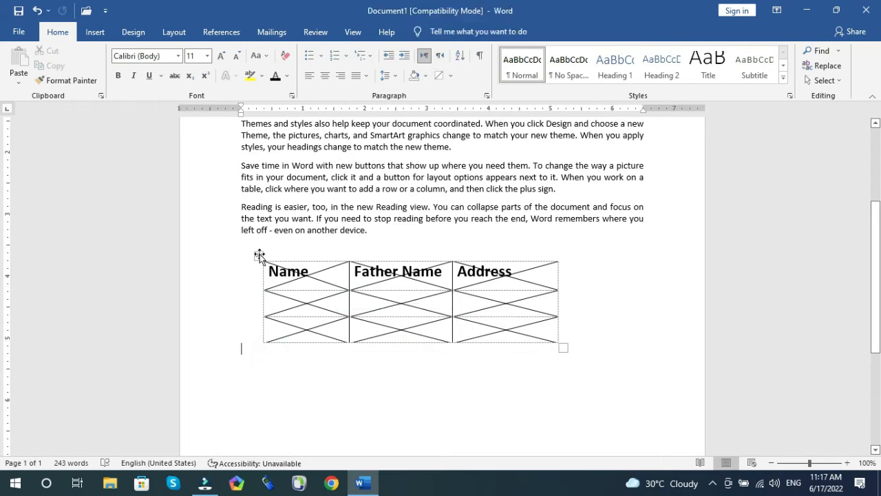
click(258, 255)
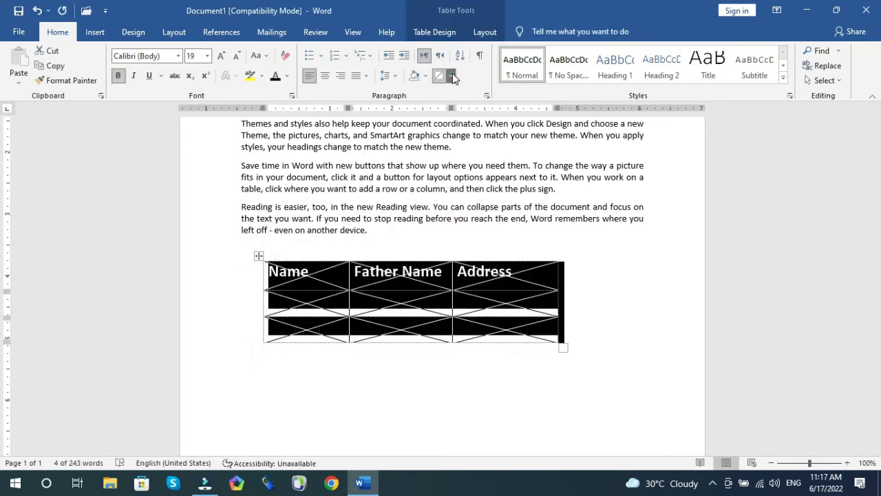
click(453, 75)
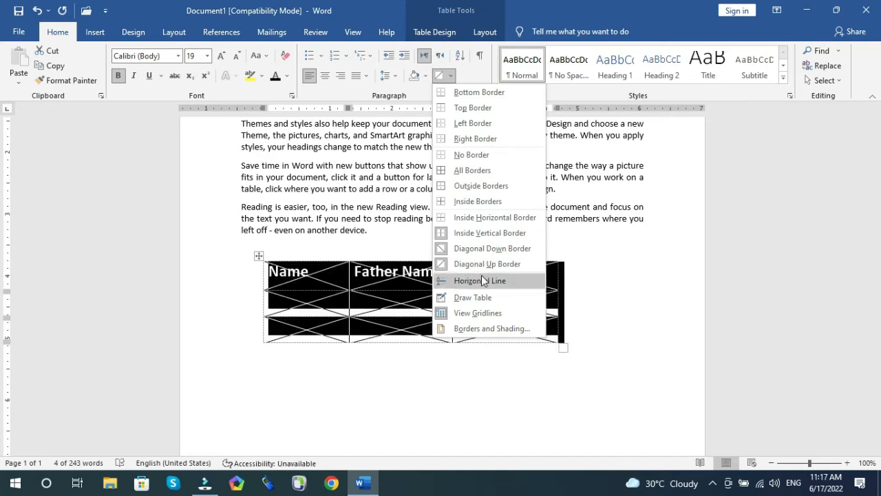
click(477, 314)
click(389, 305)
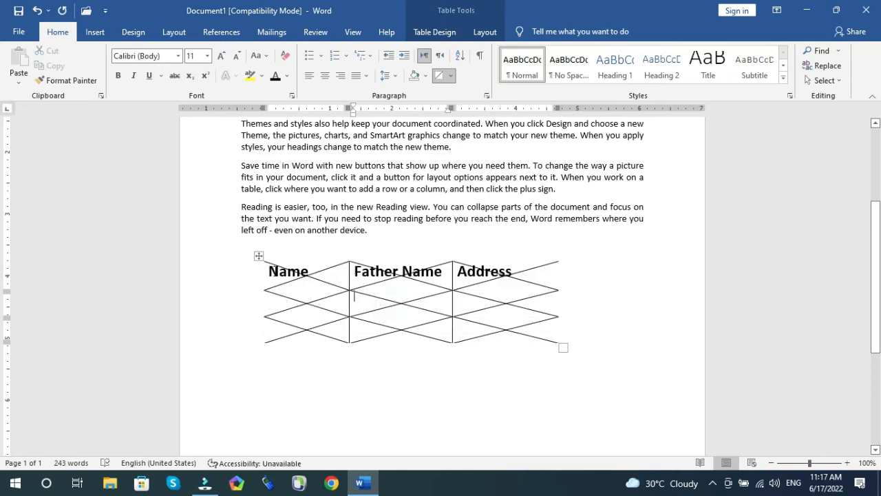
Step: Apply all borders to the whole table
click(259, 256)
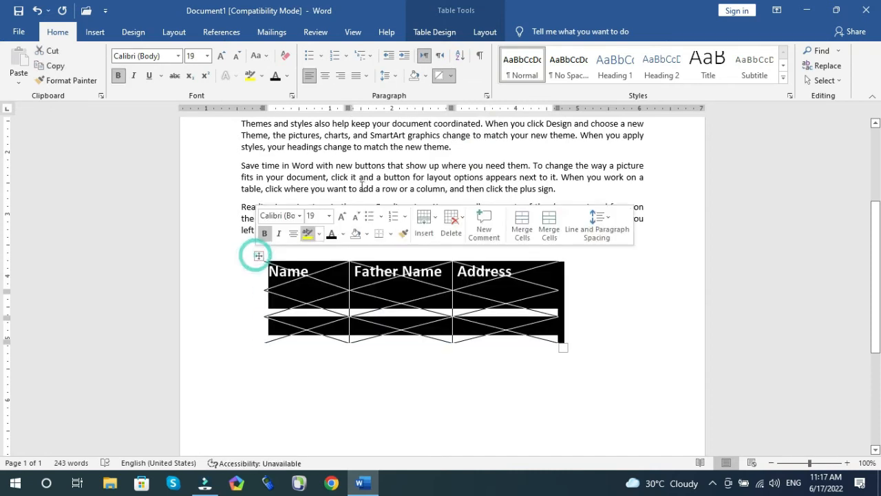
click(454, 77)
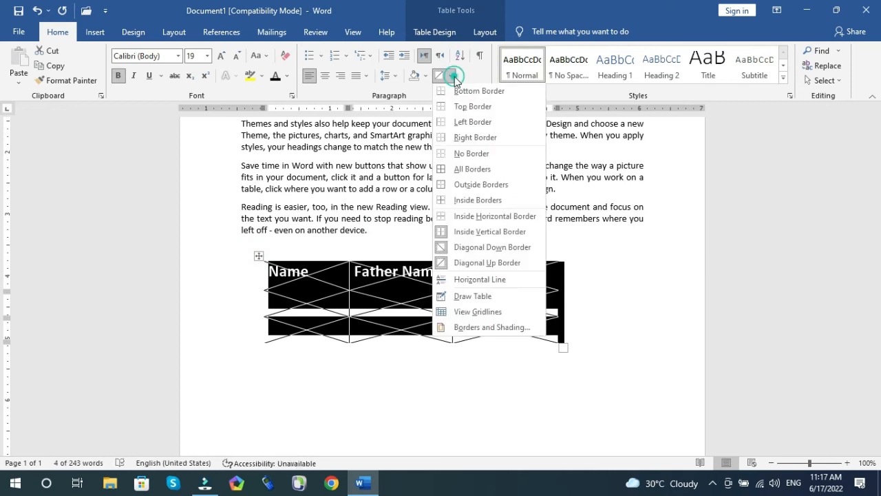
click(461, 173)
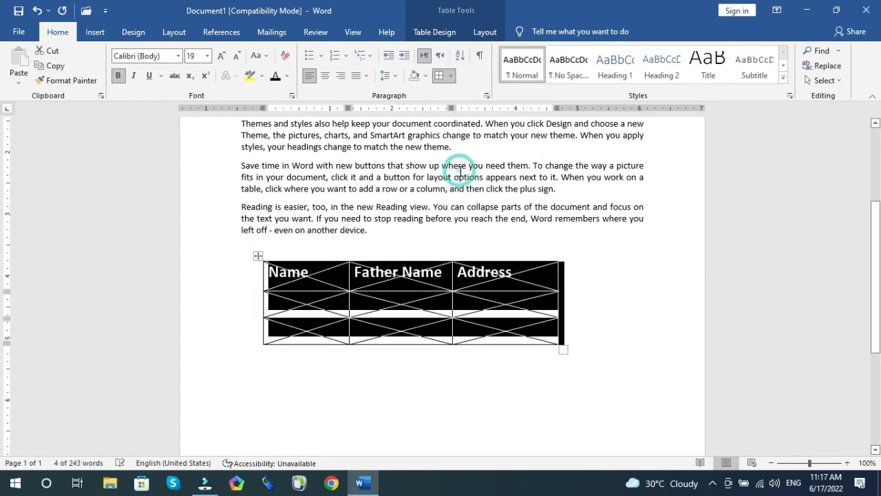
click(467, 279)
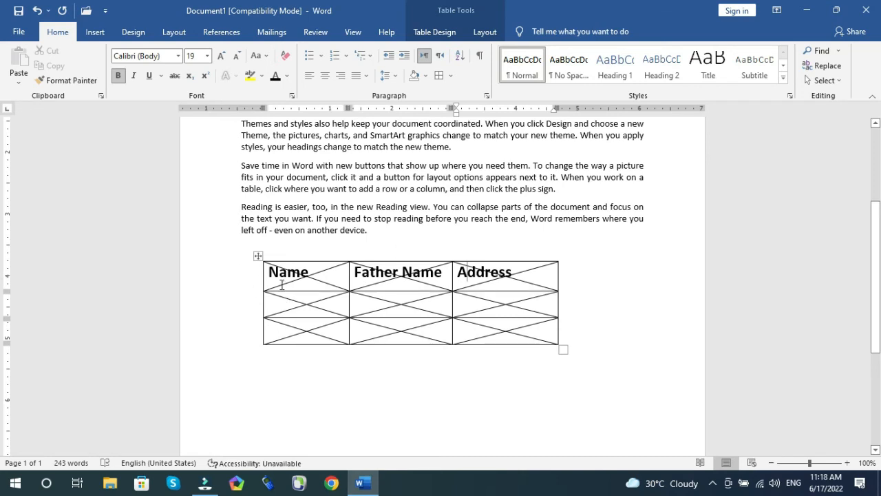
Step: Open the table's Borders and Shading settings and choose the Box setting with a dashed line style
click(451, 76)
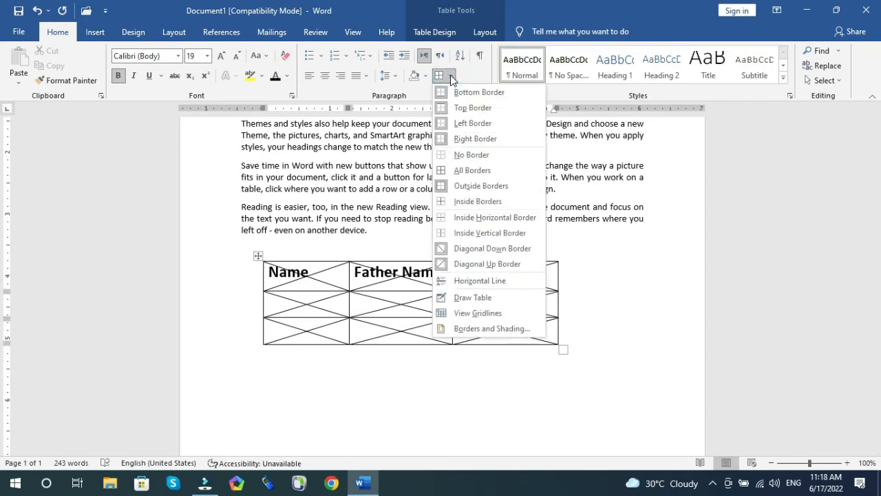
click(466, 329)
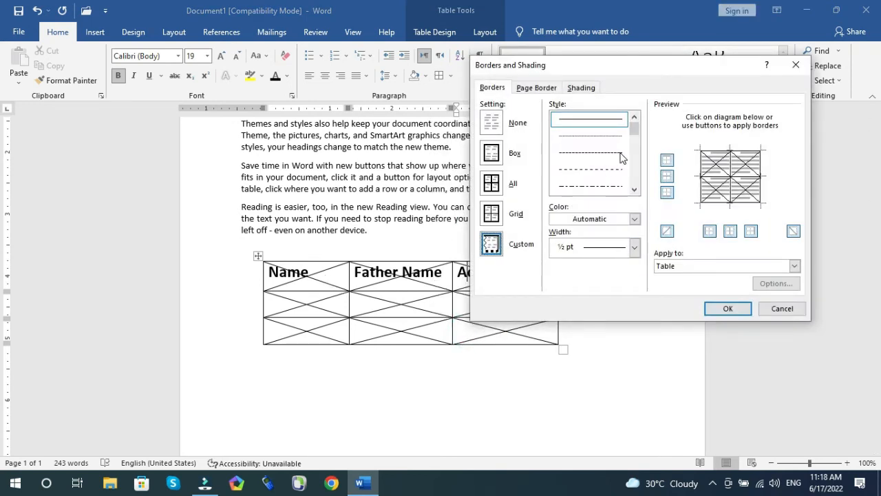
click(493, 155)
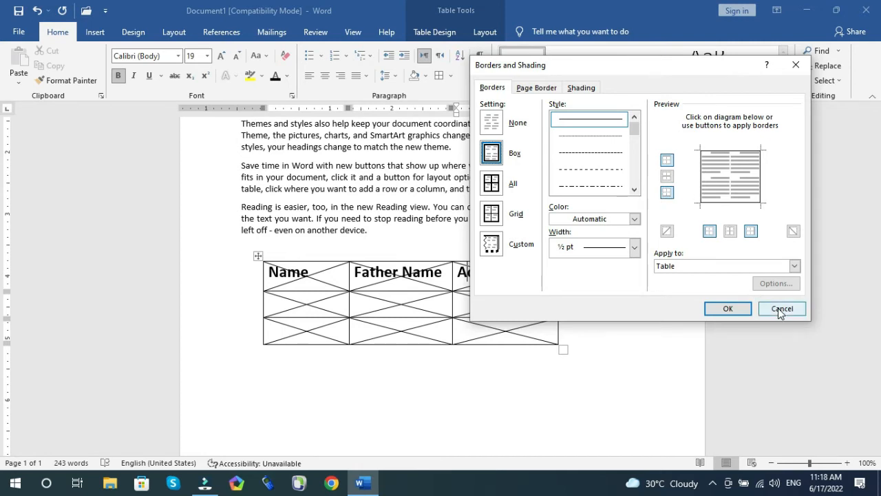
click(596, 153)
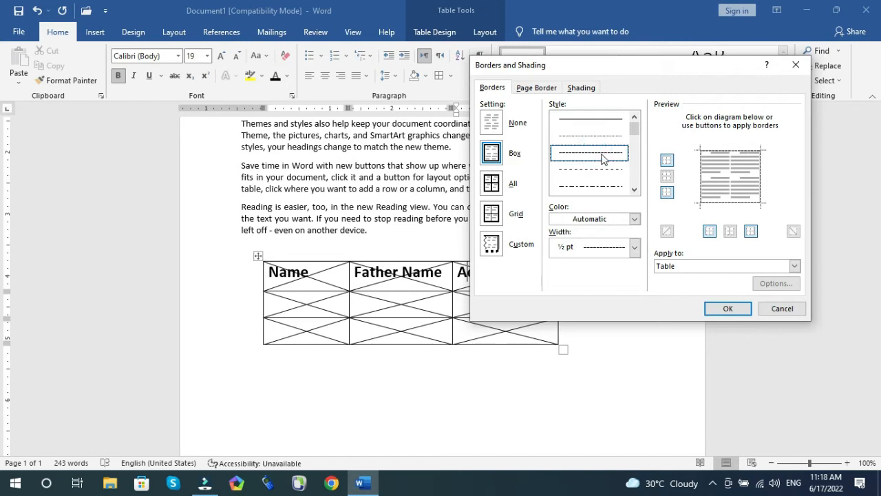
Step: Set the dashed box border to dark blue with a 3 pt width, applied to the table, and confirm
click(634, 219)
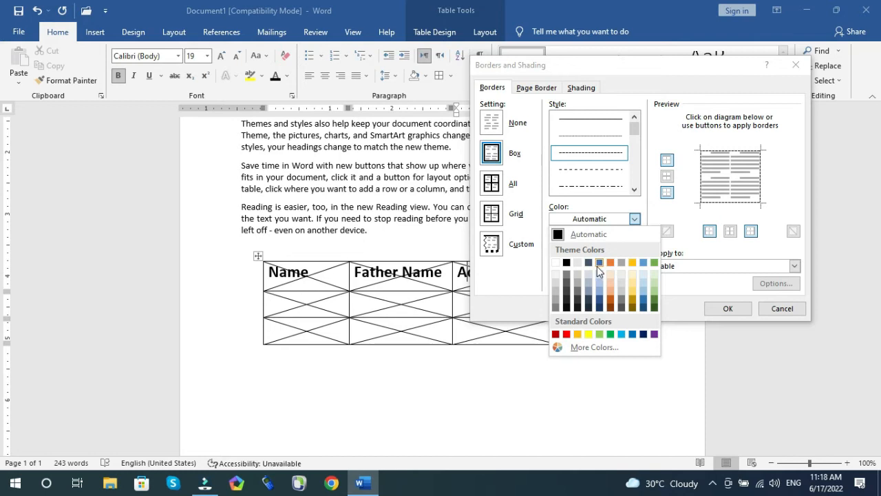
click(643, 334)
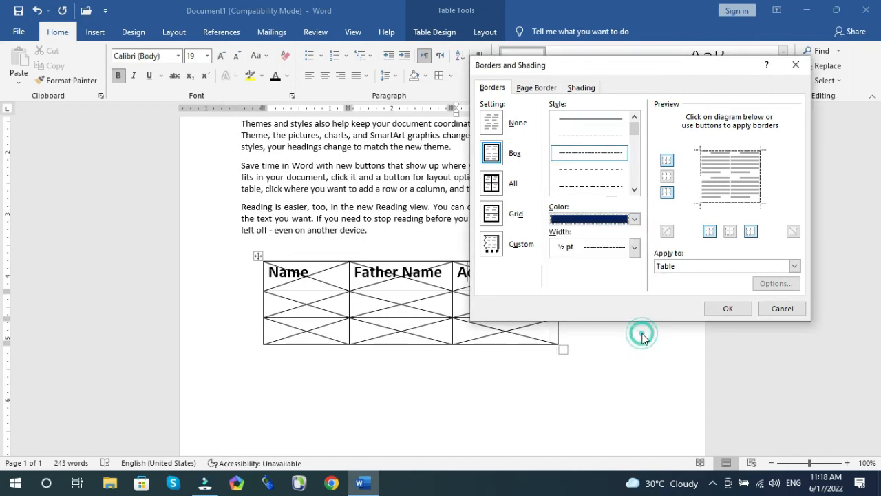
click(635, 247)
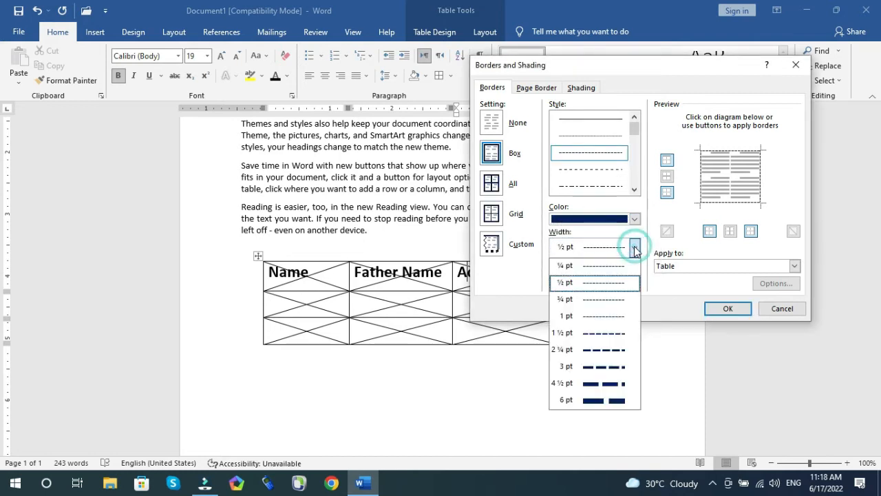
click(591, 367)
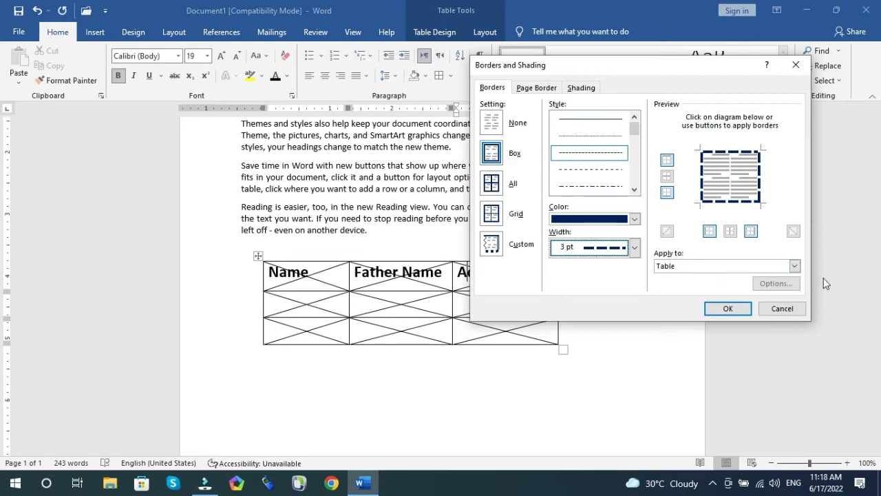
click(795, 266)
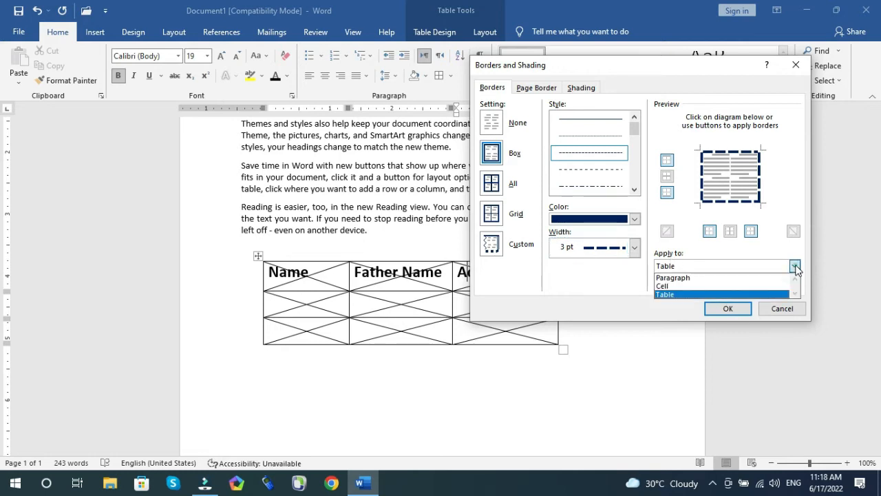
click(694, 294)
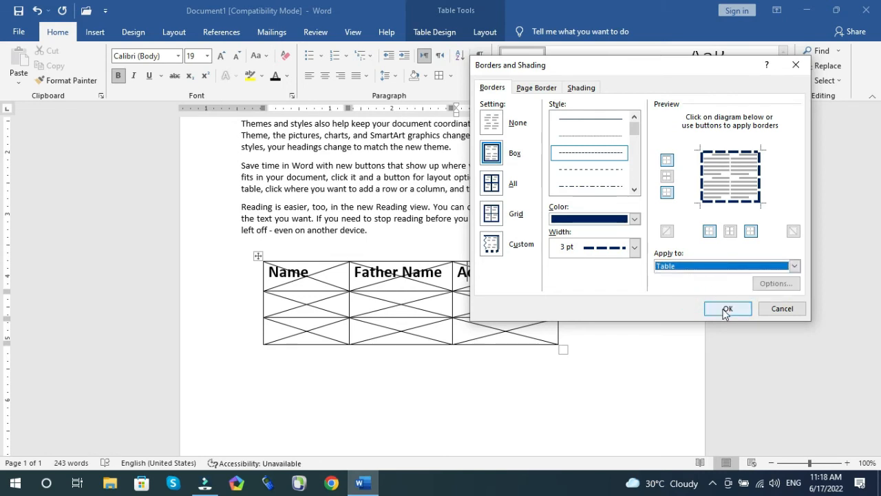
click(727, 310)
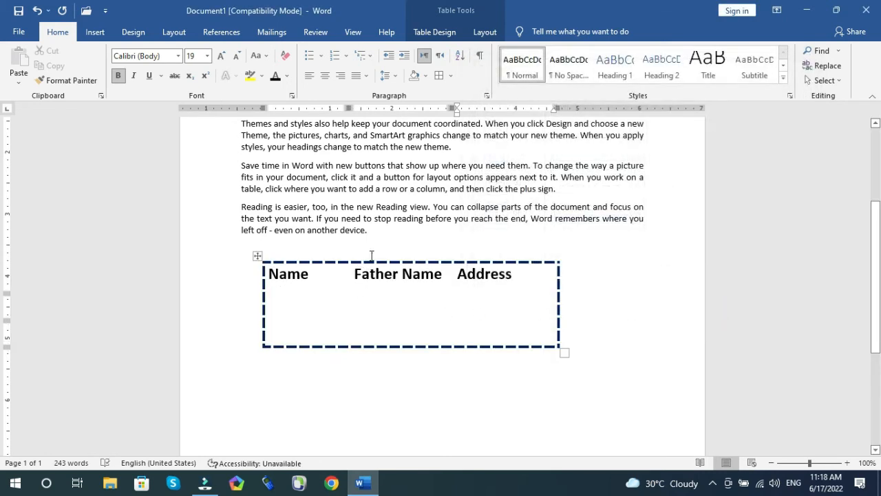
Step: Select the whole table, clear its contents and delete the table
click(393, 315)
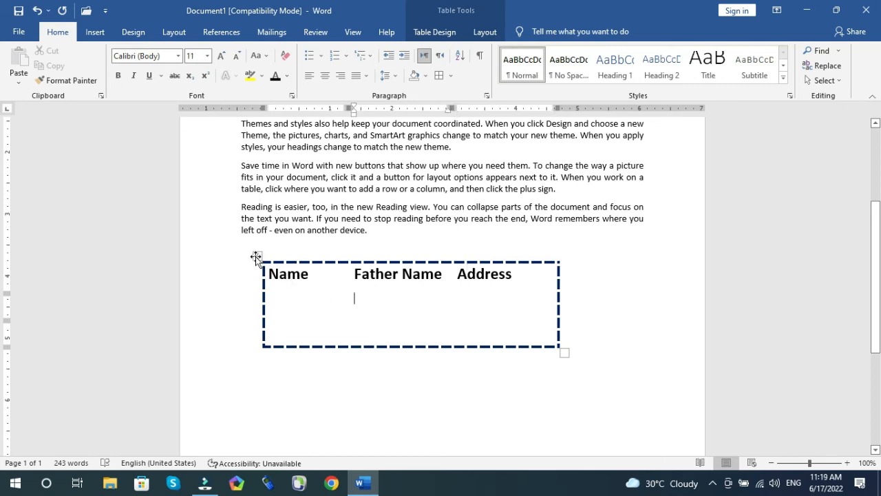
click(255, 257)
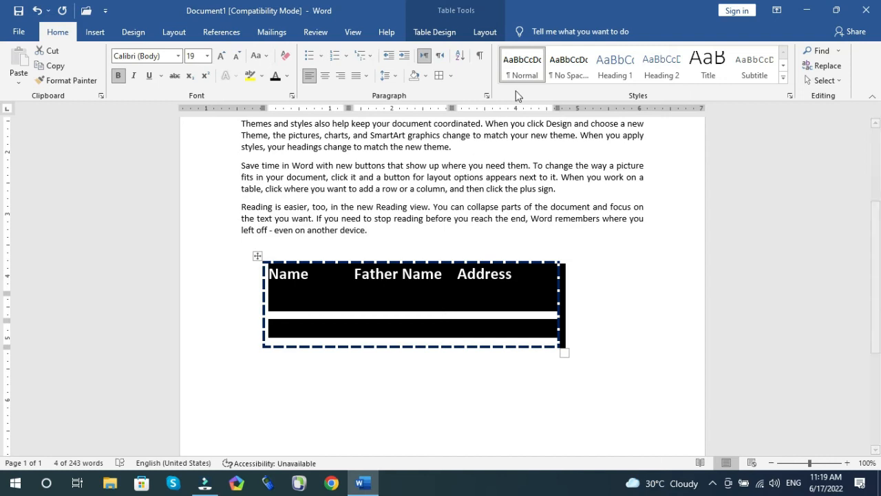
click(634, 317)
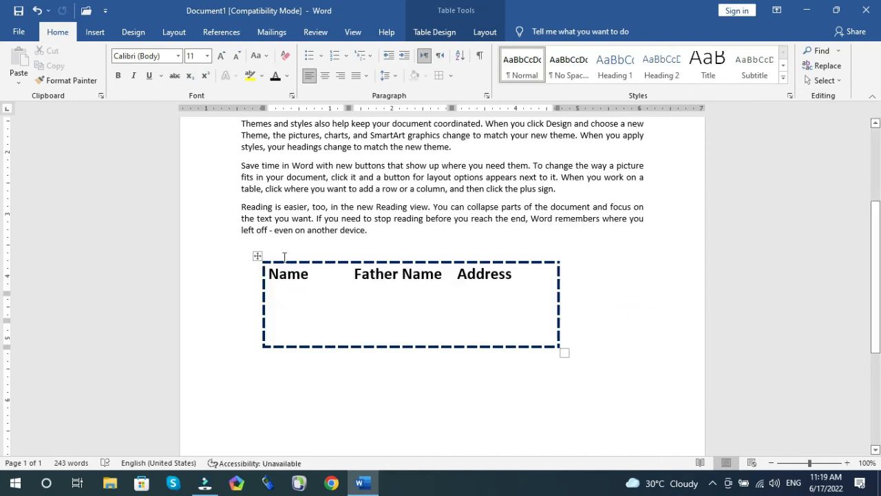
click(256, 256)
key(Delete)
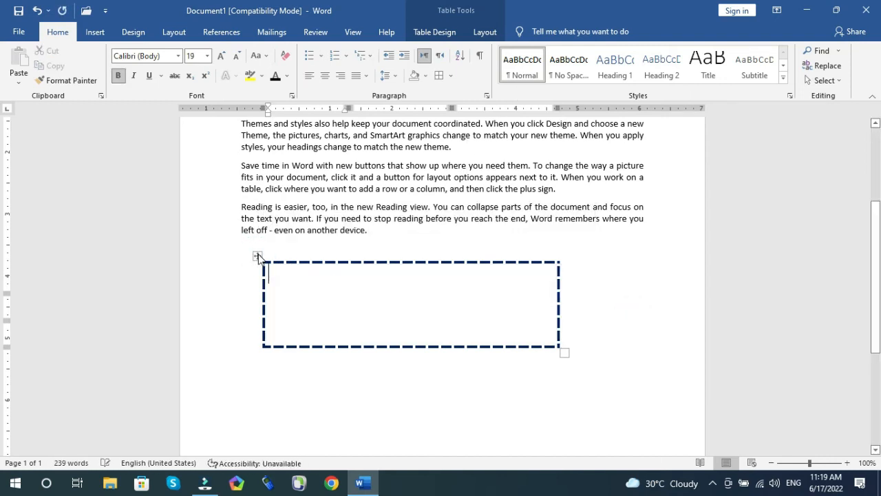
click(256, 256)
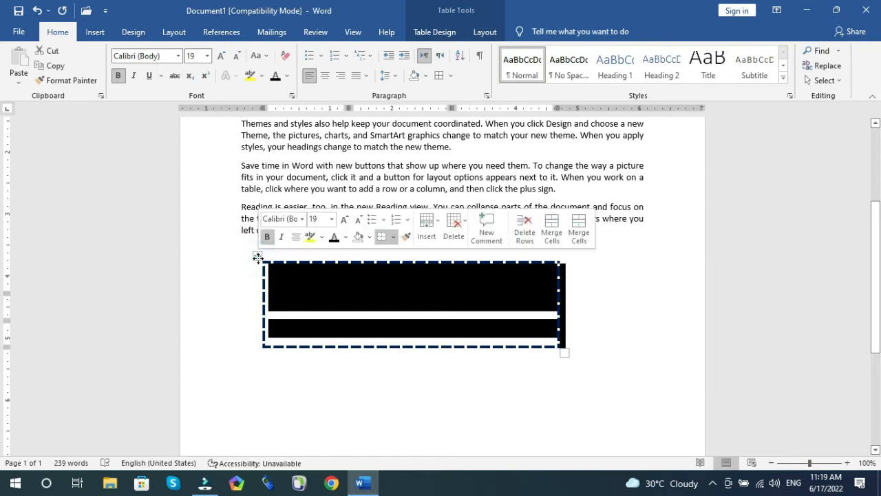
key(BackSpace)
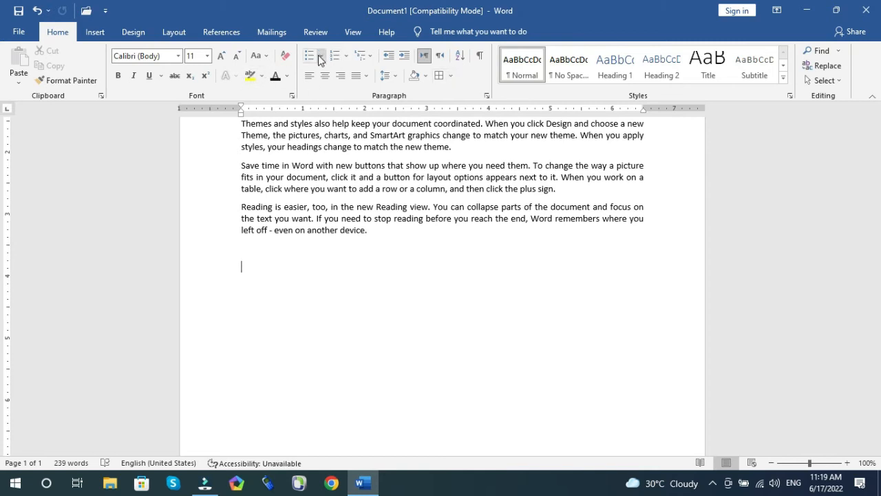
Step: Select all six body paragraphs of text
scroll(309, 243, up, 2)
scroll(309, 243, up, 3)
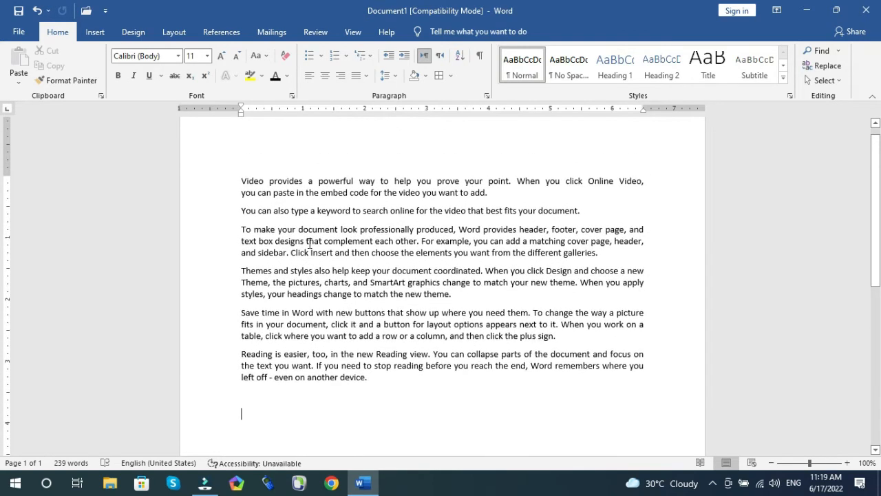
drag(242, 182, 384, 382)
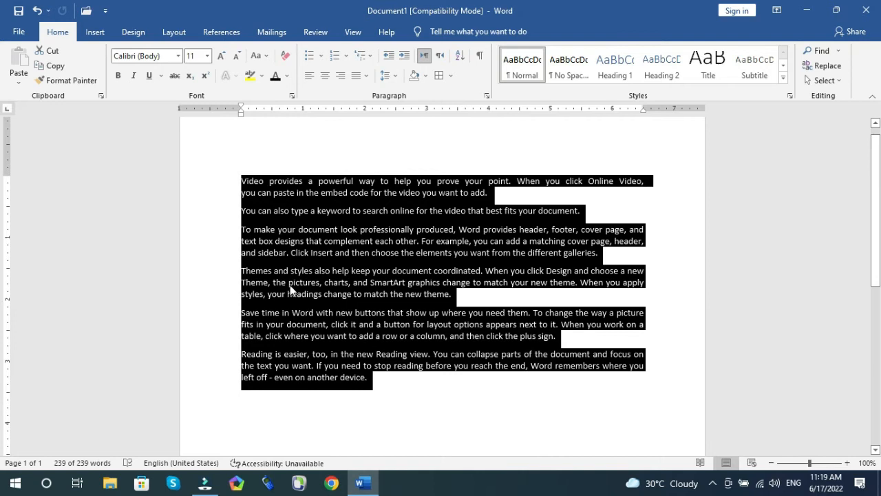
click(320, 59)
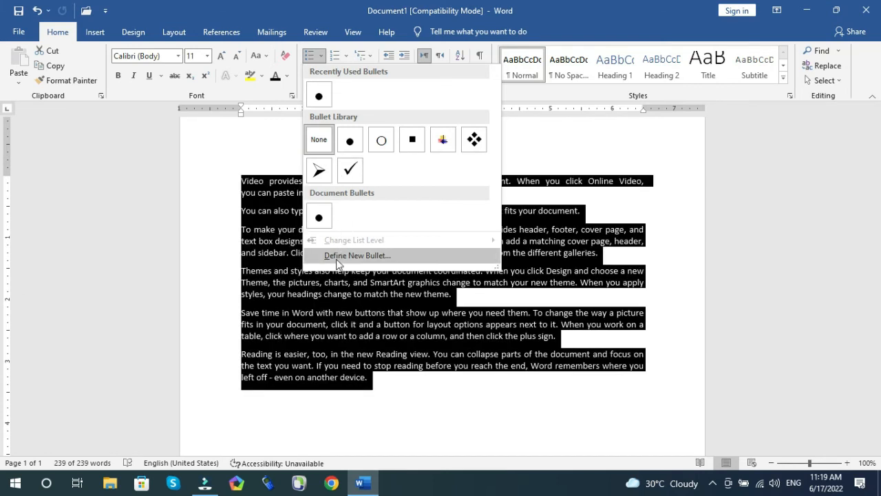
click(347, 256)
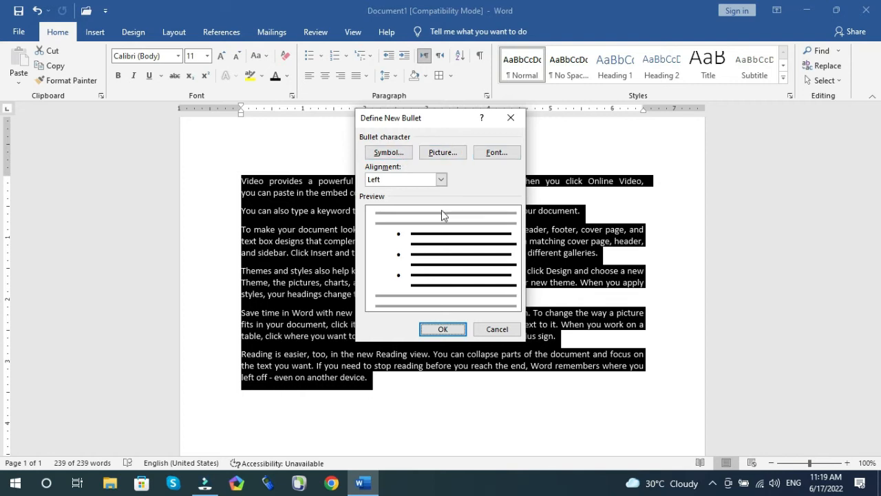
click(441, 152)
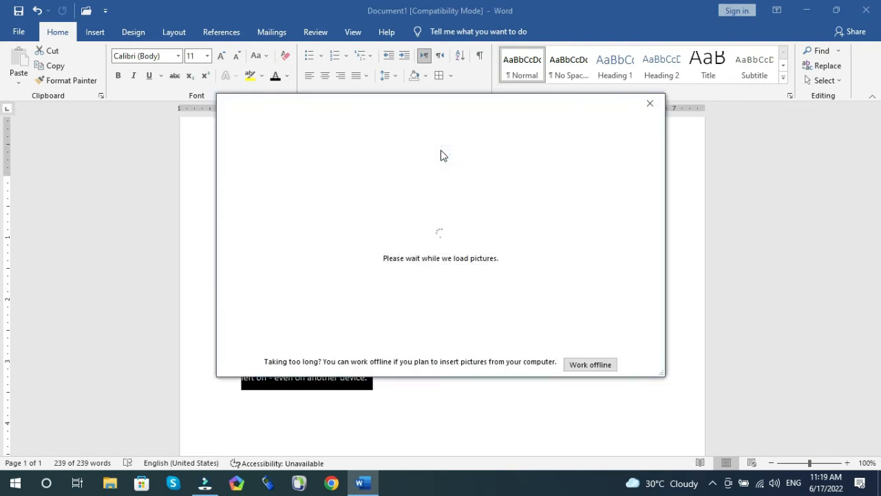
click(586, 365)
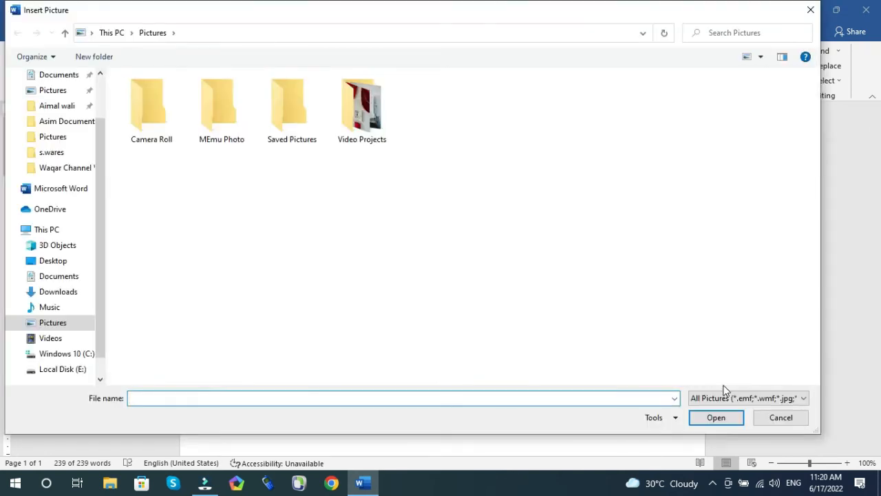
click(780, 417)
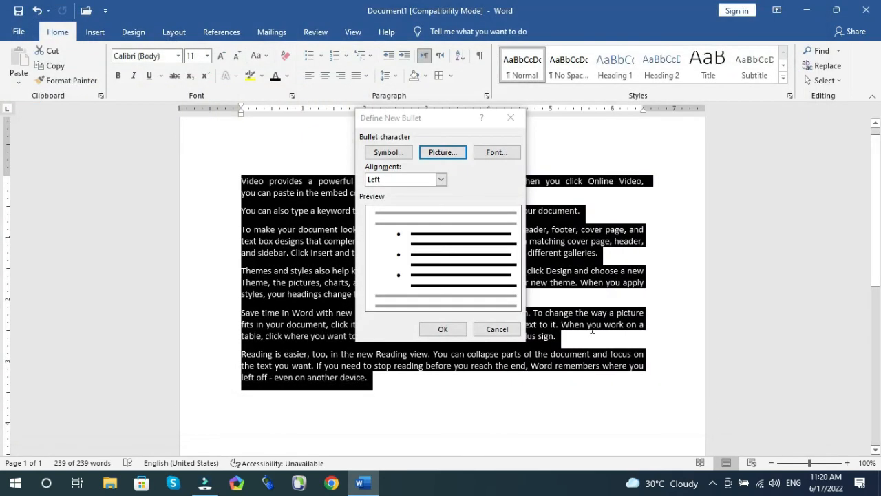
click(510, 118)
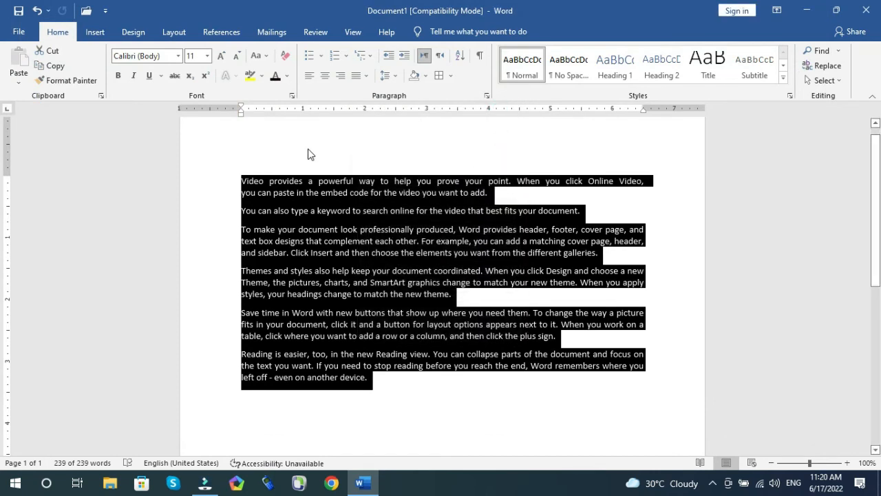
Step: Try the multicoloured bullet on the selected paragraphs and remove the bullets again
click(318, 55)
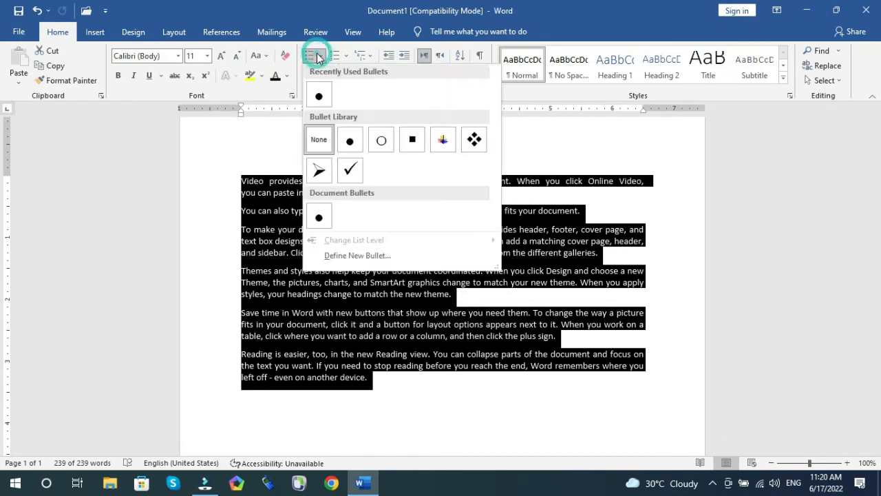
click(444, 139)
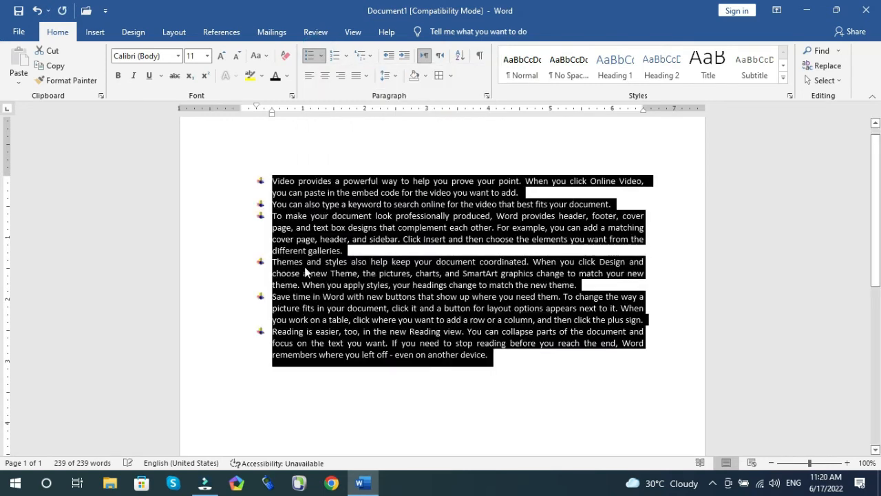
click(308, 58)
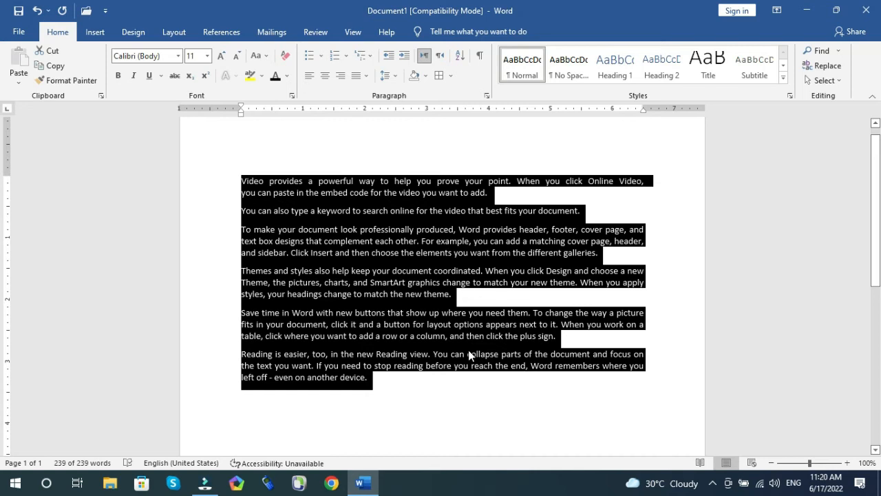
key(ctrl+z)
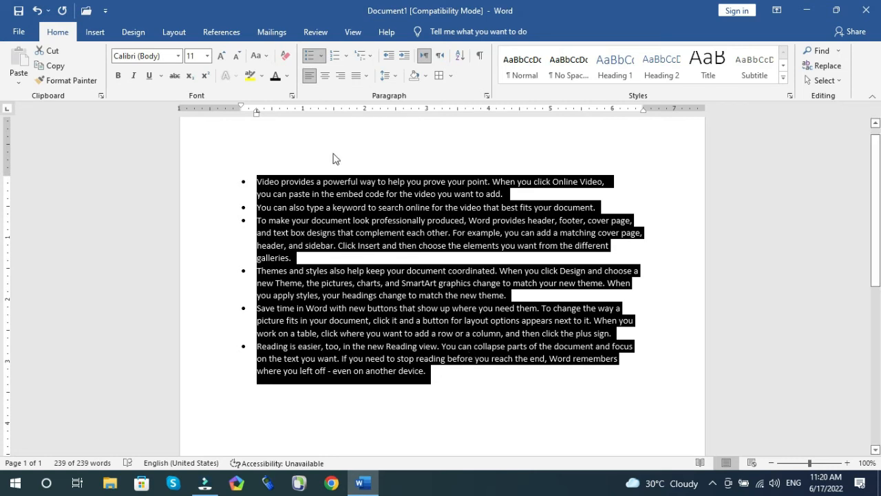
click(309, 61)
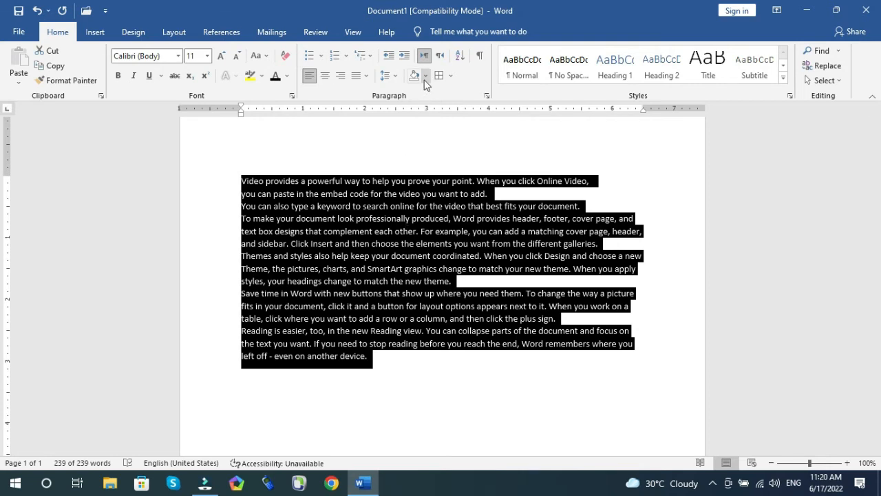
Step: Try removing the space after the selected paragraphs, then undo and redo the change
click(397, 75)
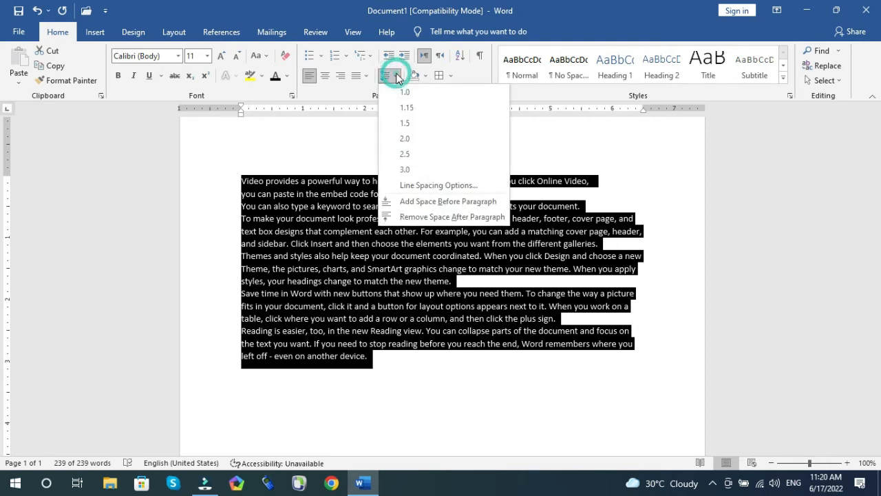
click(409, 218)
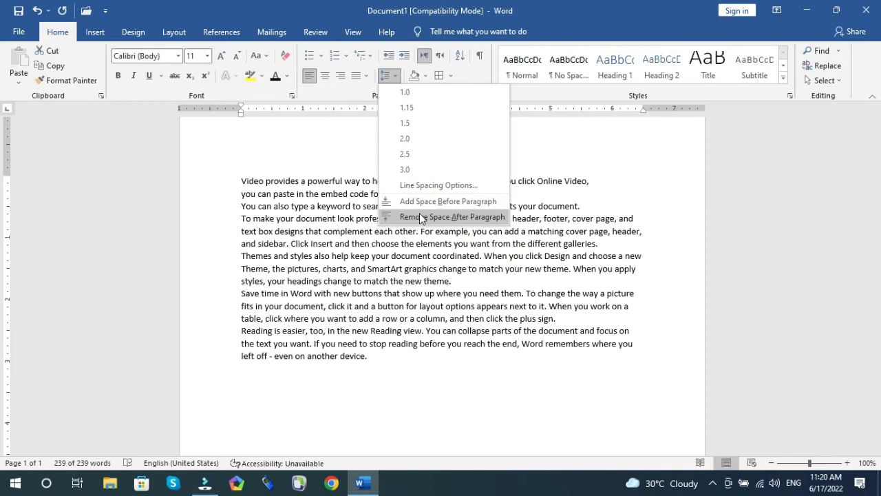
click(344, 213)
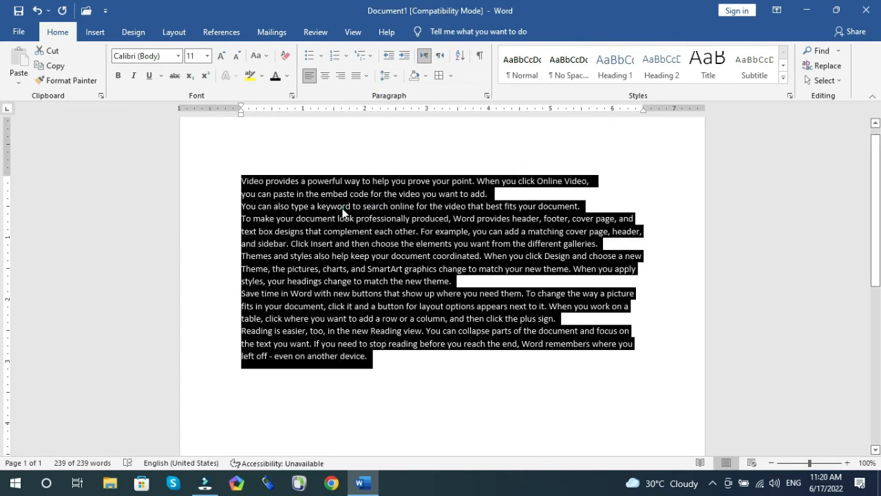
key(ctrl+z)
key(ctrl+y)
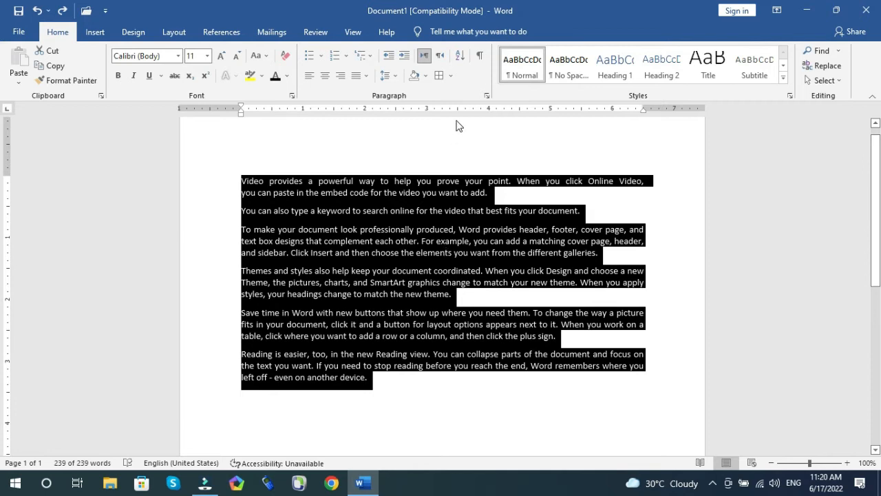
Step: Apply 1. 2. 3. numbering to the selected paragraphs
click(346, 57)
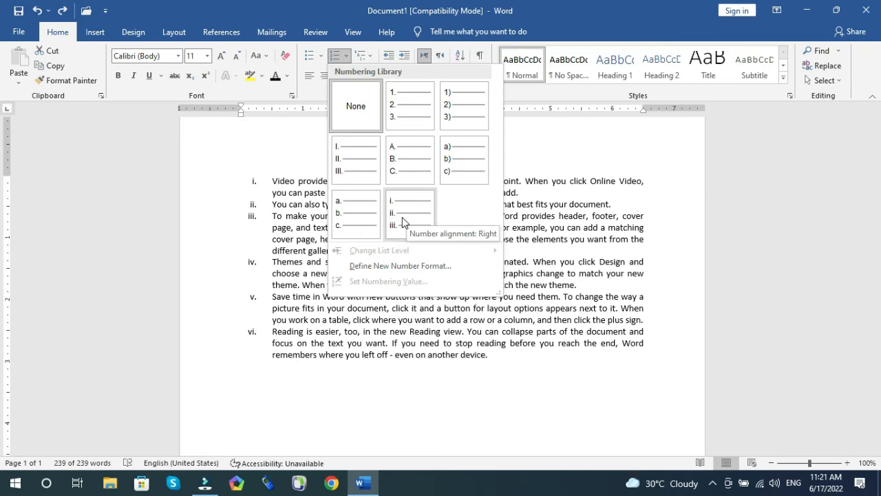
click(407, 111)
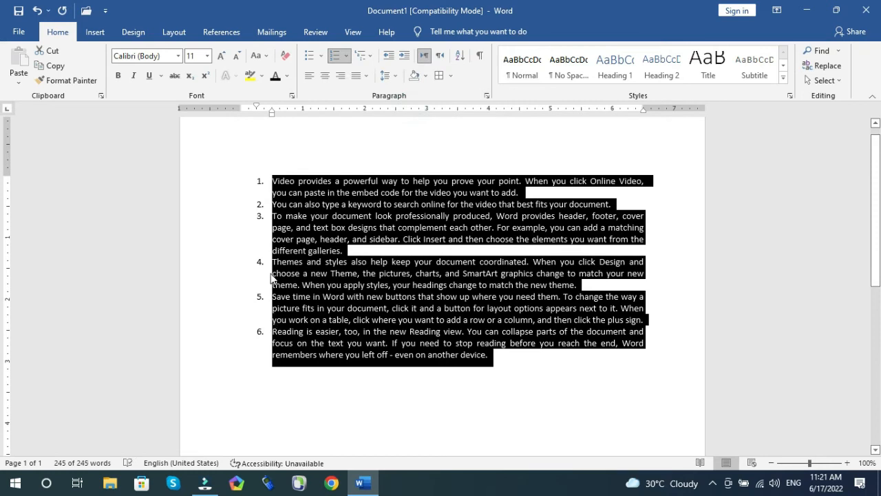
click(393, 80)
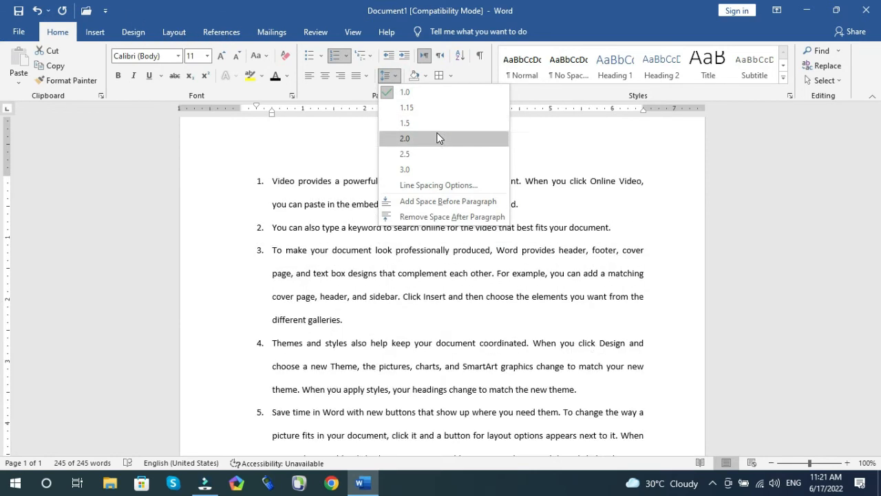
key(ctrl+a)
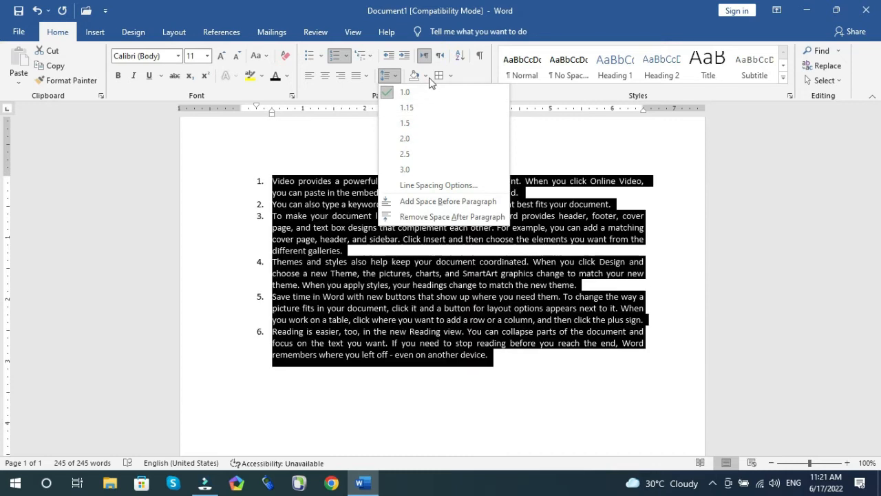
click(346, 56)
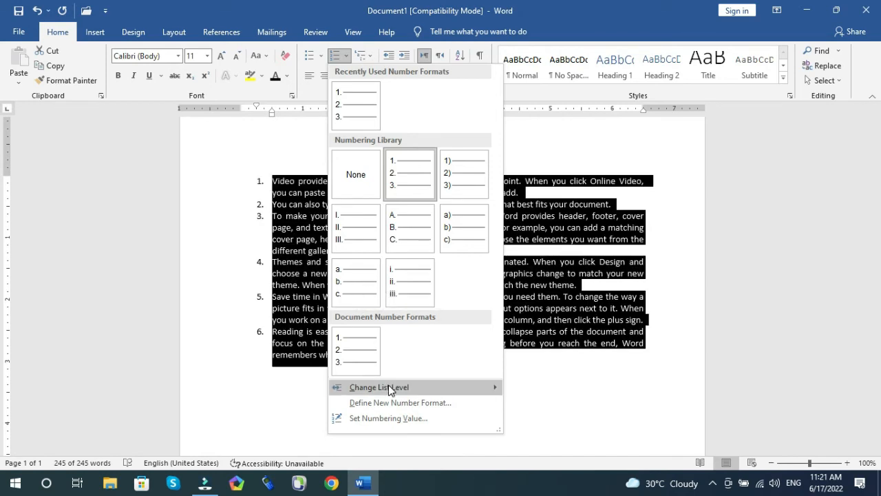
click(315, 238)
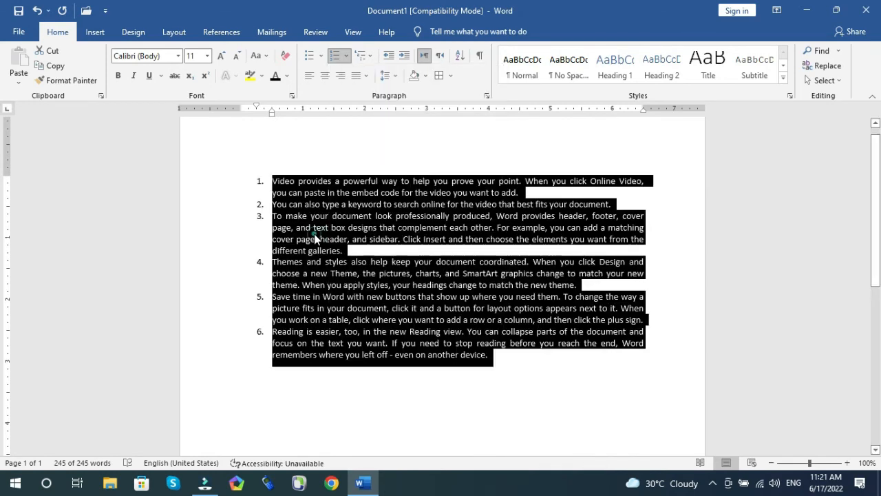
Step: Change the second numbered paragraph's list level to Level 5
click(271, 207)
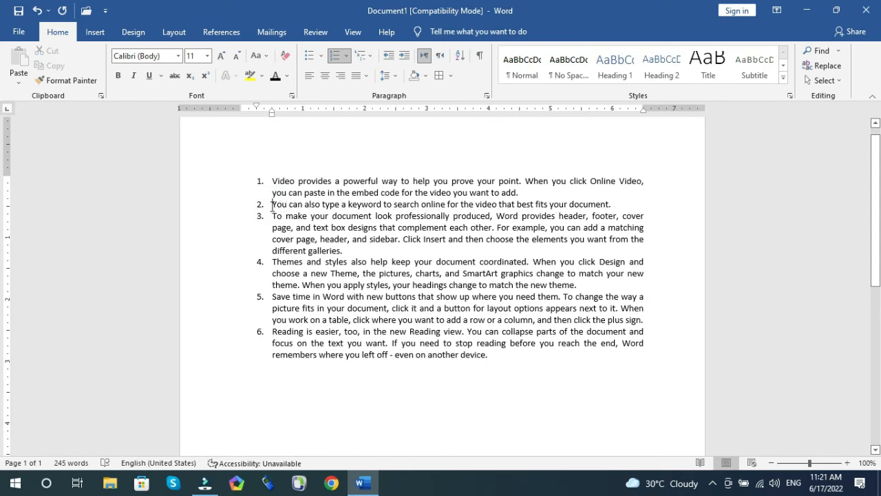
click(347, 55)
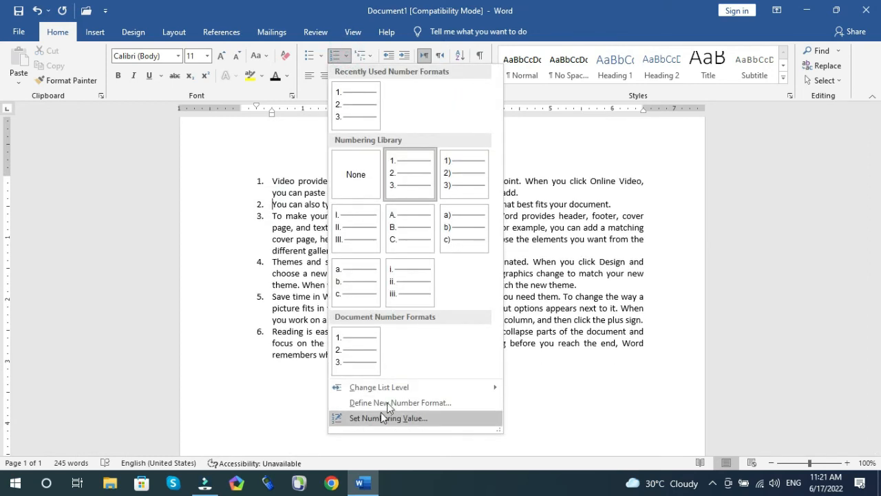
mouse_move(405, 391)
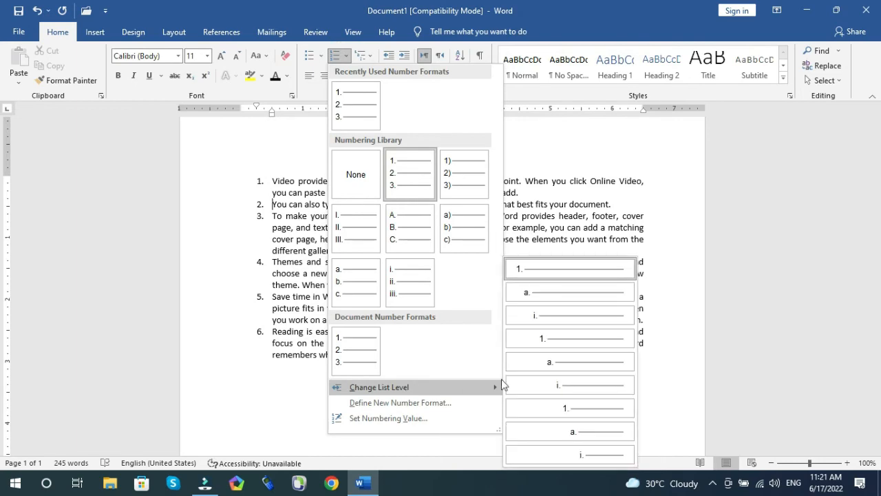
click(560, 367)
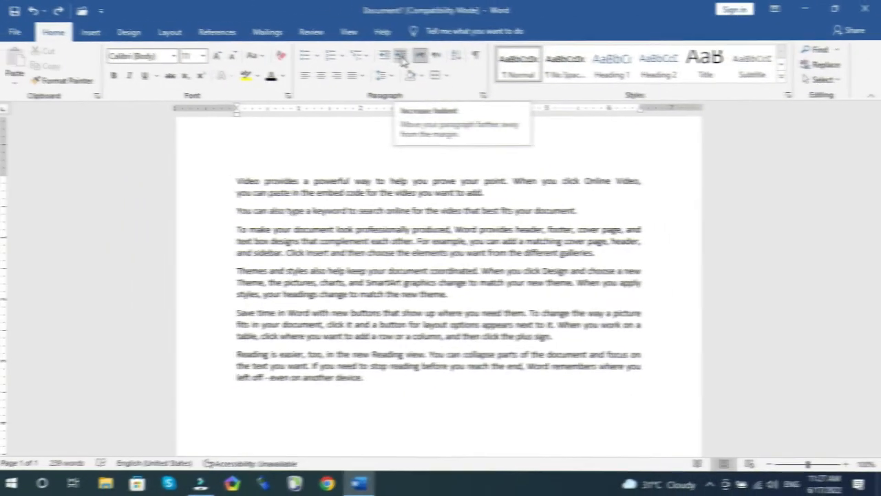
Step: Increase the first paragraph's indent four times, then decrease it back to the margin
click(405, 61)
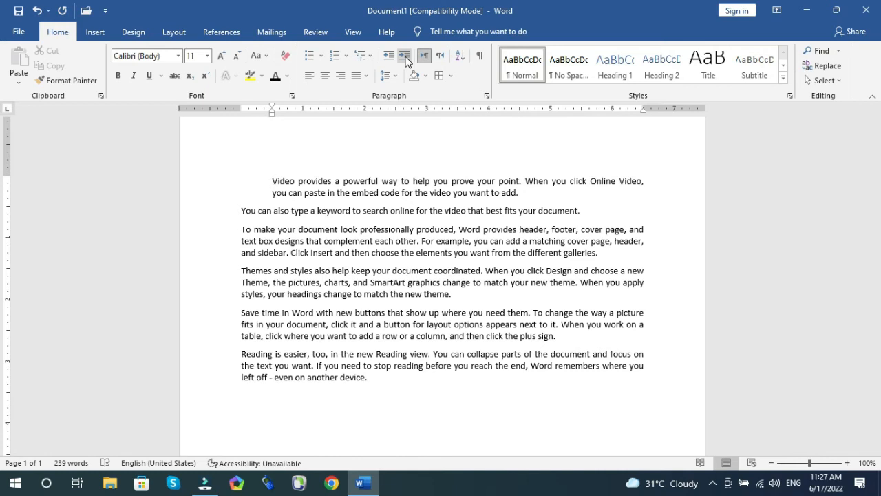
click(406, 62)
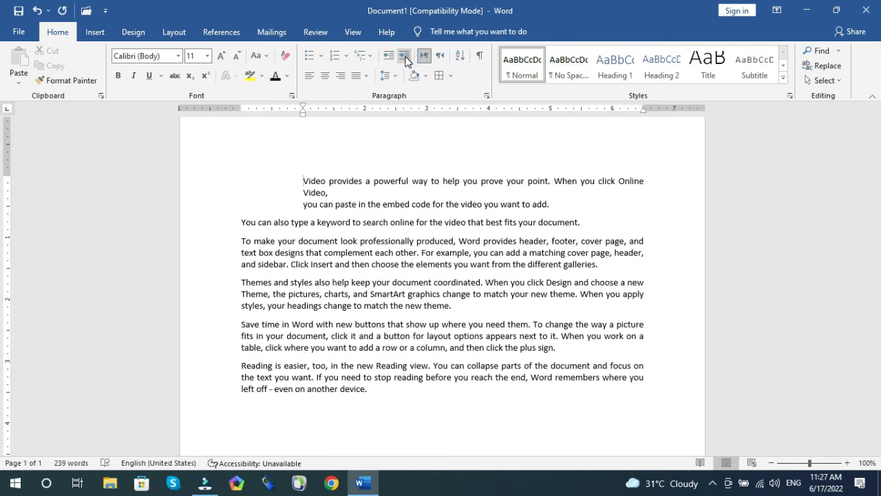
click(406, 62)
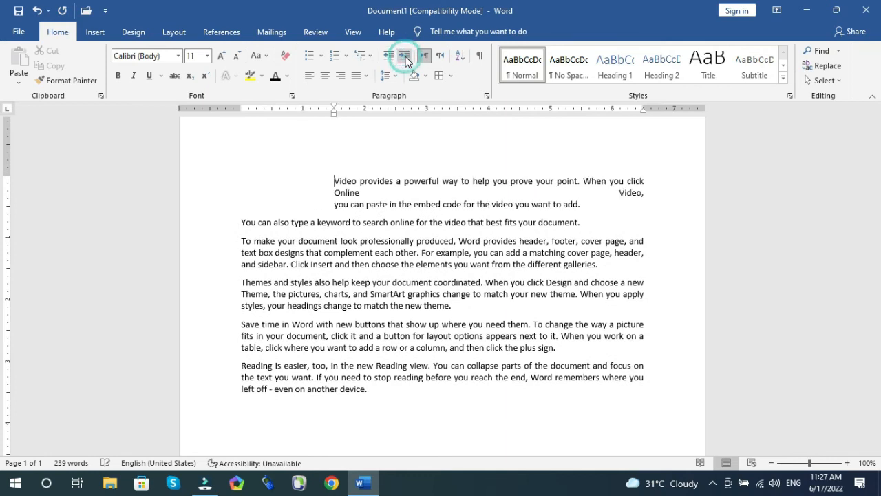
click(406, 62)
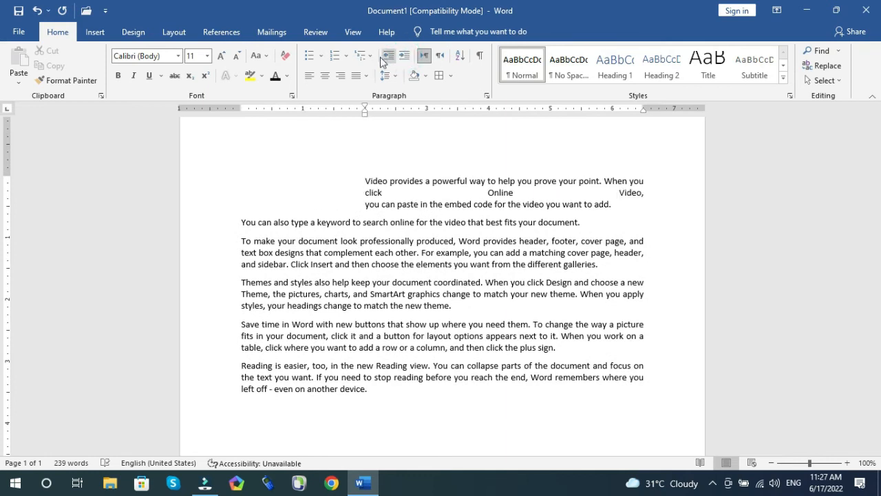
click(387, 60)
click(387, 59)
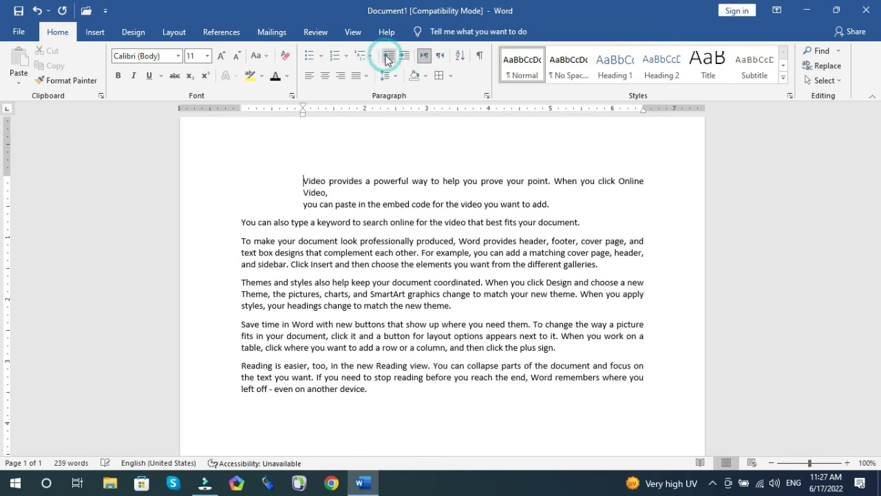
click(387, 59)
click(387, 60)
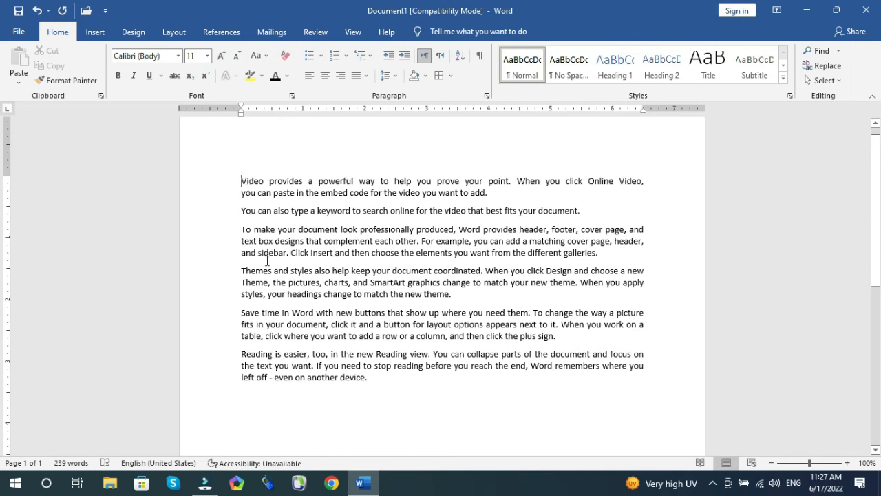
Step: Indent the first paragraph three steps again and then outdent it back to the margin
key(ctrl+m)
key(ctrl+m)
key(ctrl+m)
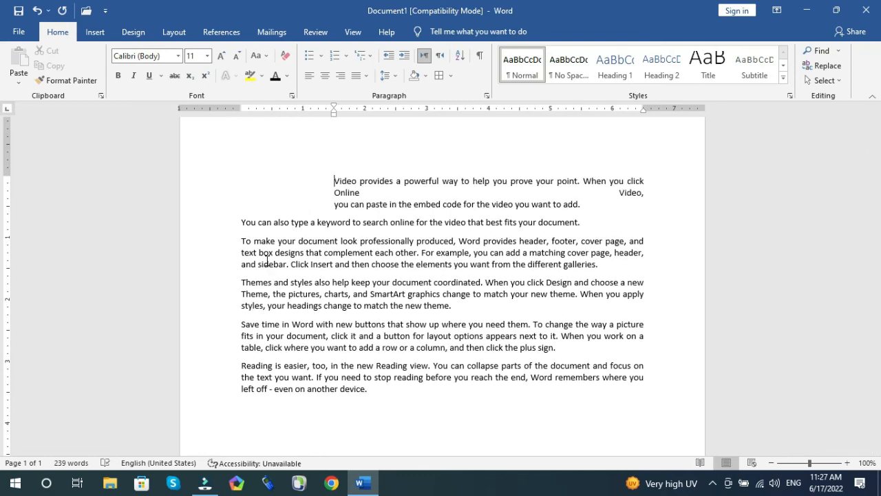
key(ctrl+shift+m)
key(ctrl+shift+m)
key(ctrl+shift+m)
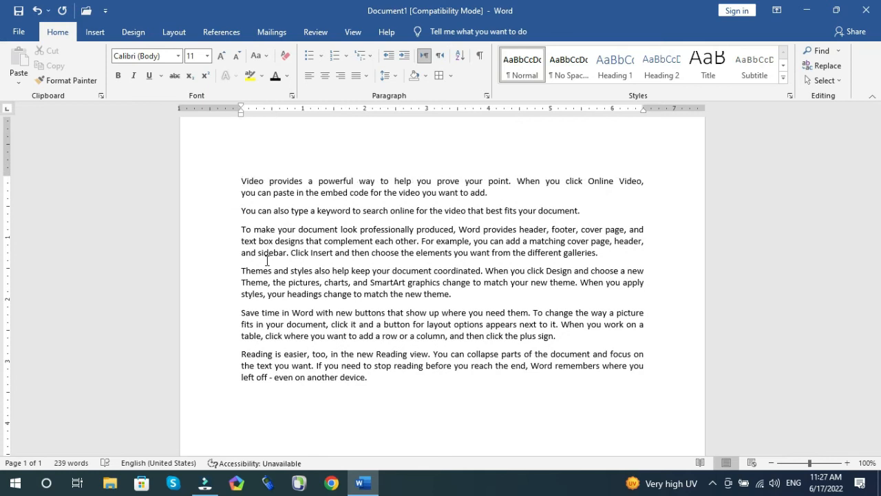
Step: Start a new paragraph after the last body paragraph and type the author's name
click(427, 61)
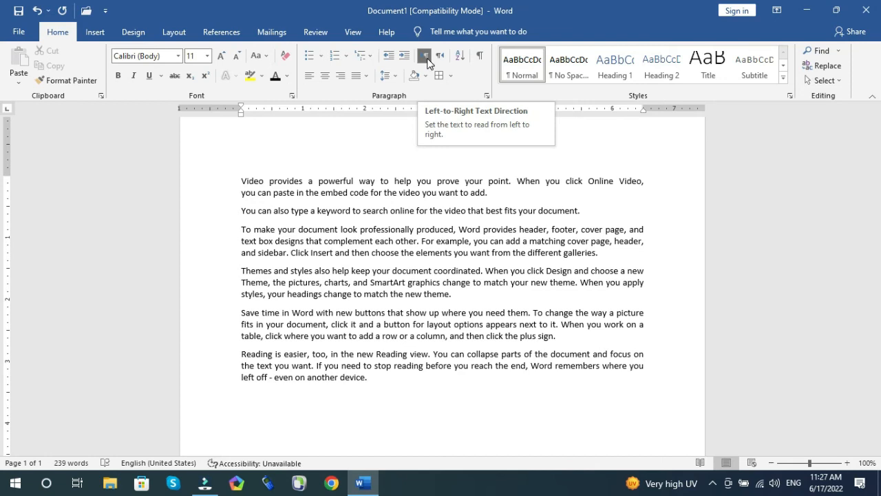
click(427, 60)
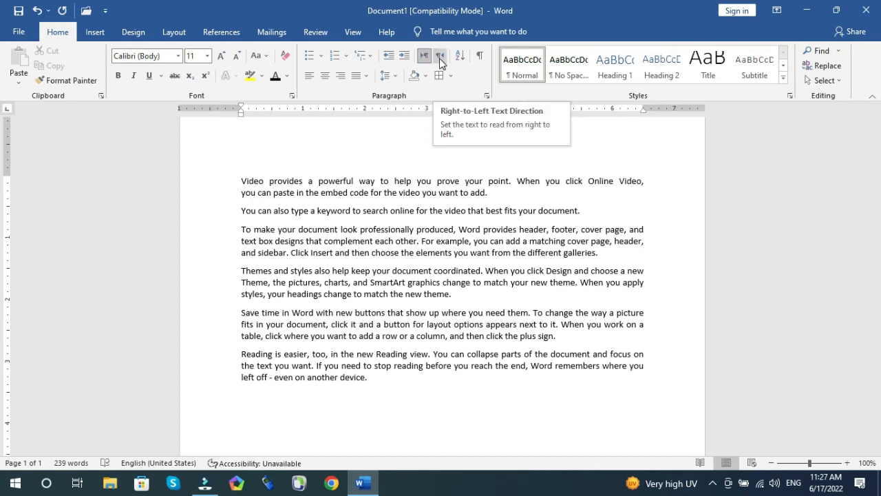
click(392, 405)
key(Return)
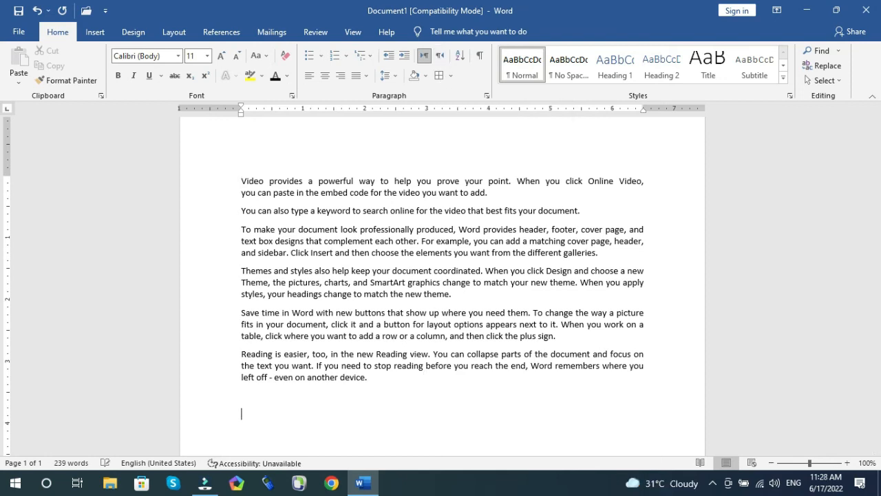
scroll(392, 344, down, 4)
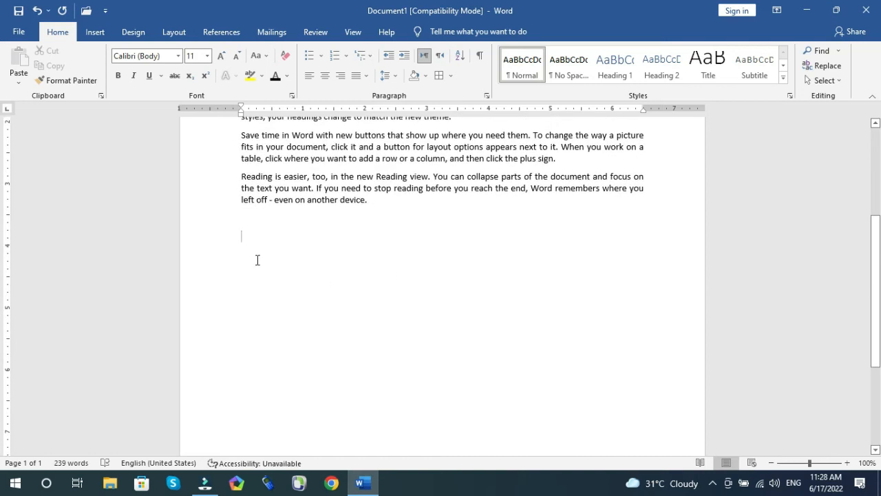
text(Wa)
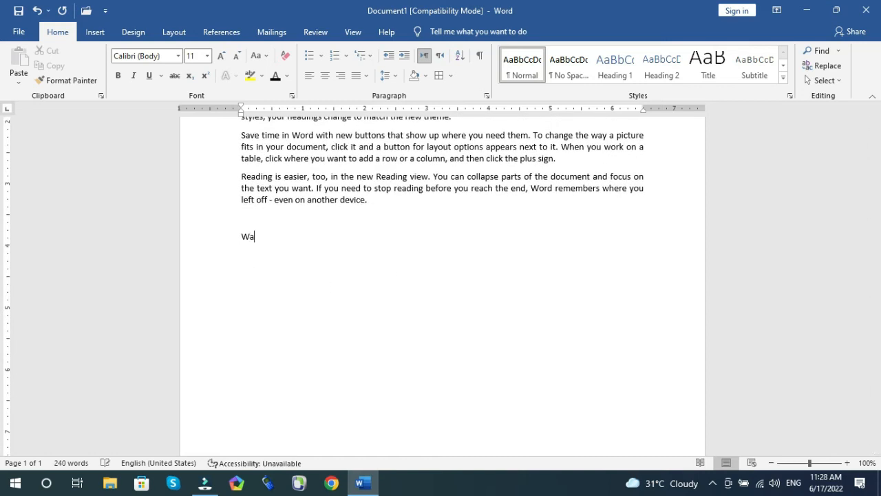
text(qar Ahama)
key(BackSpace)
text(ad)
Step: Switch the next line to right-to-left text direction and type the author's name again
click(441, 56)
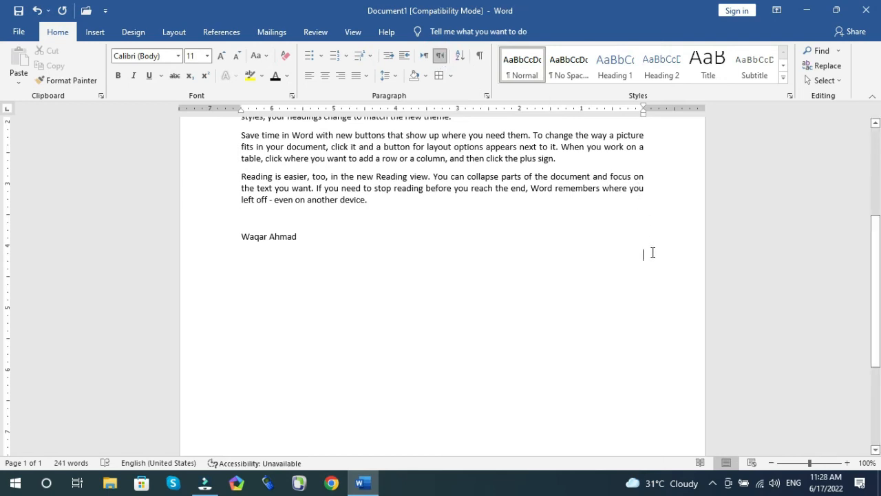
text(Waqar Ahmad)
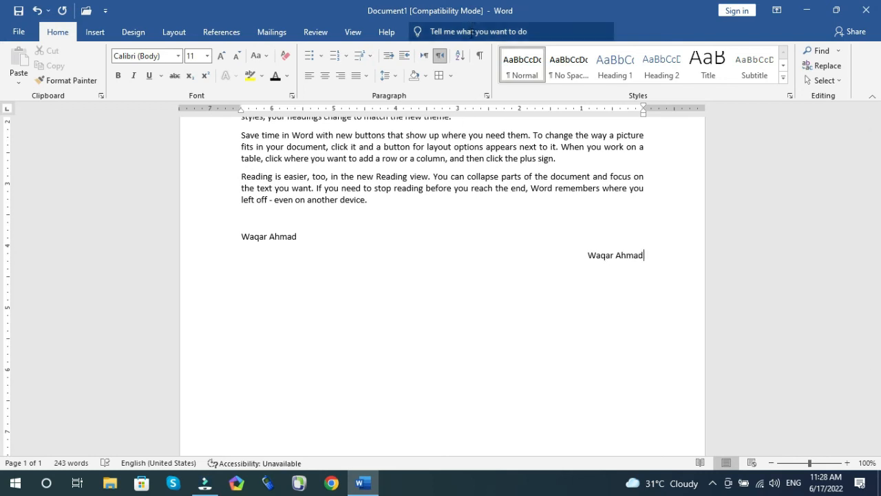
Step: Insert a three-column, five-row table below the names
click(94, 32)
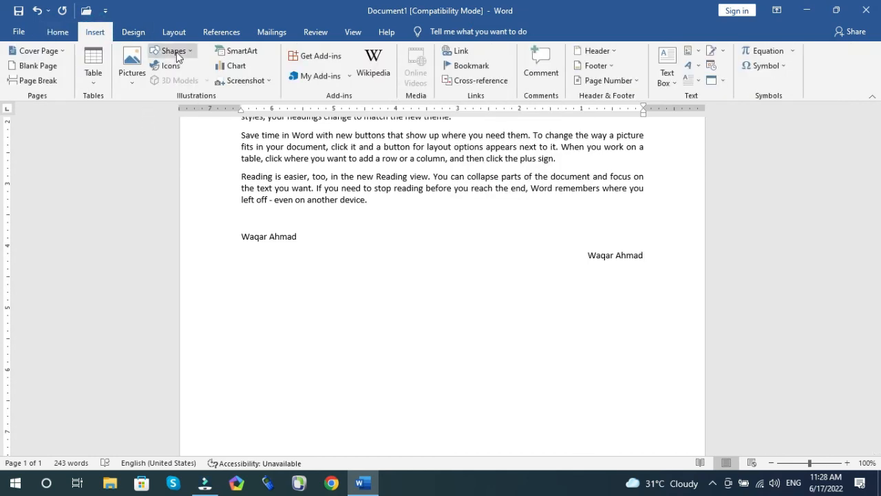
click(96, 77)
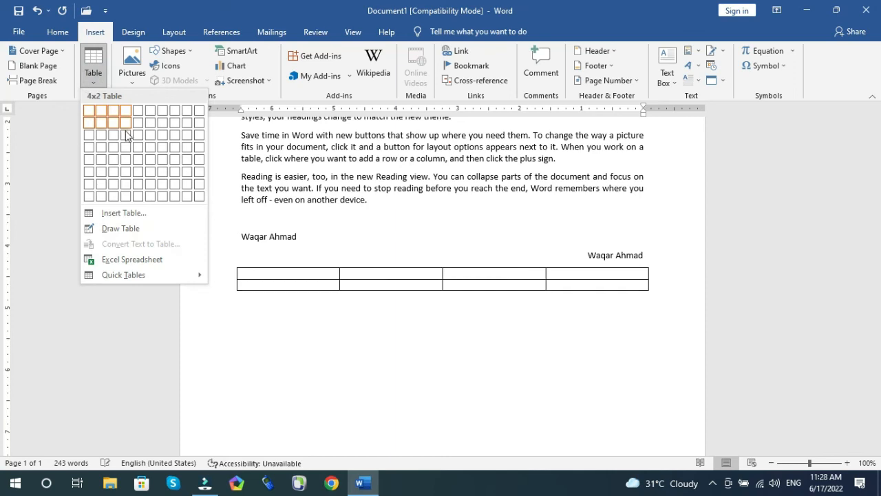
click(117, 165)
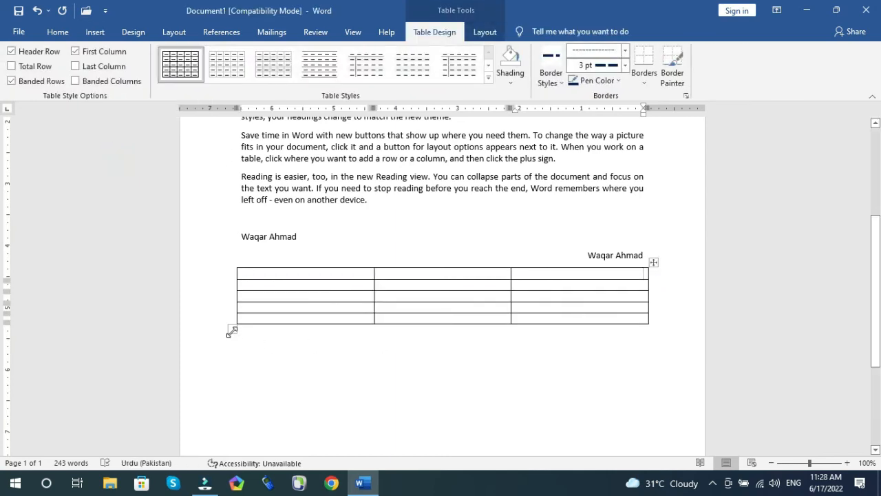
Step: Set the table to left-to-right text direction, then select and delete the whole table
click(534, 269)
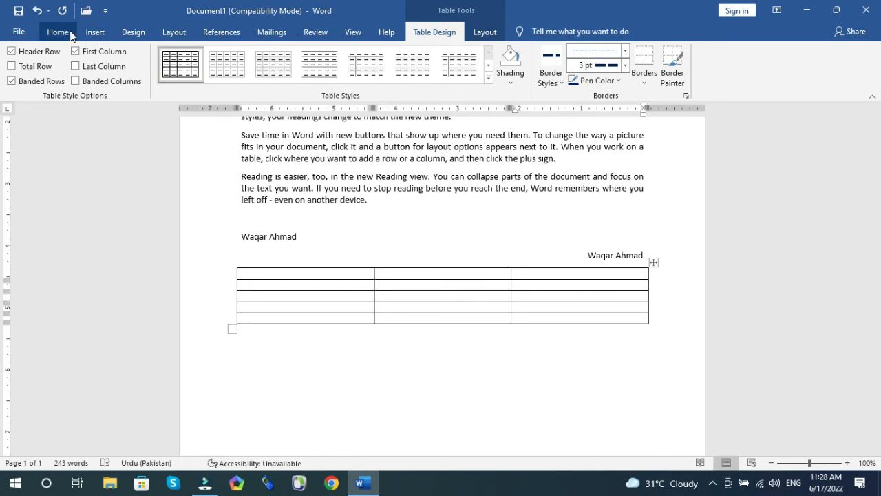
click(94, 32)
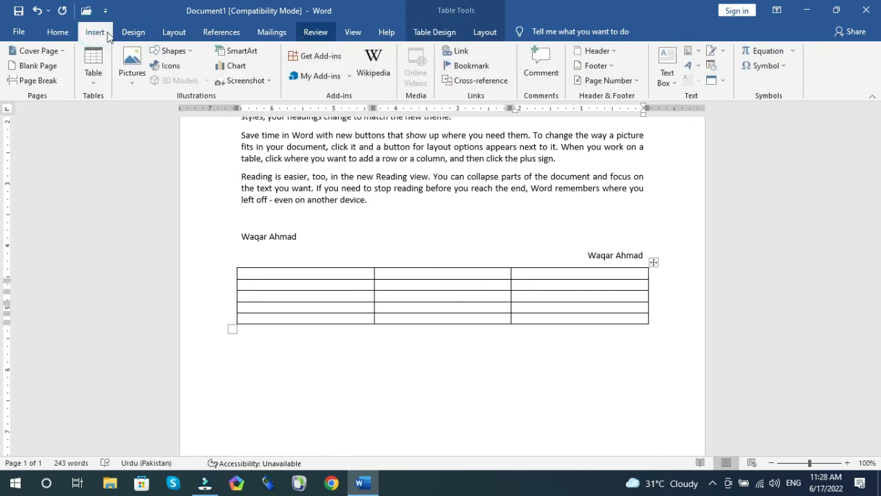
click(58, 32)
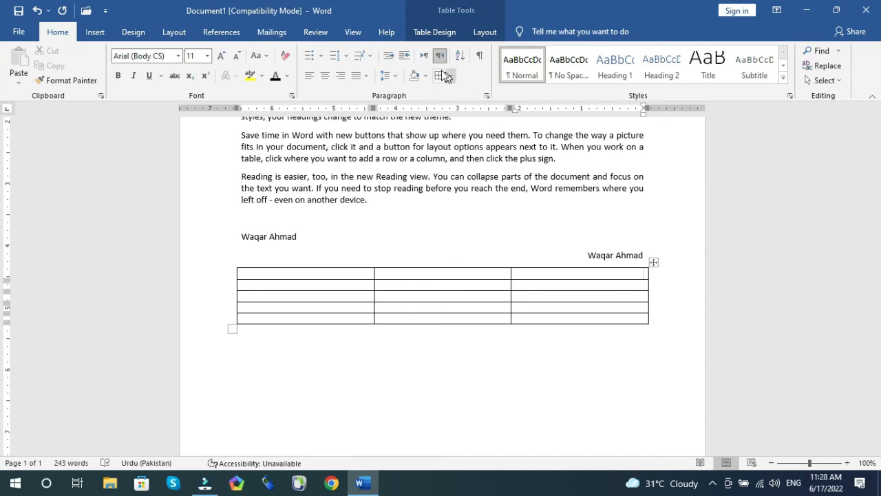
click(424, 55)
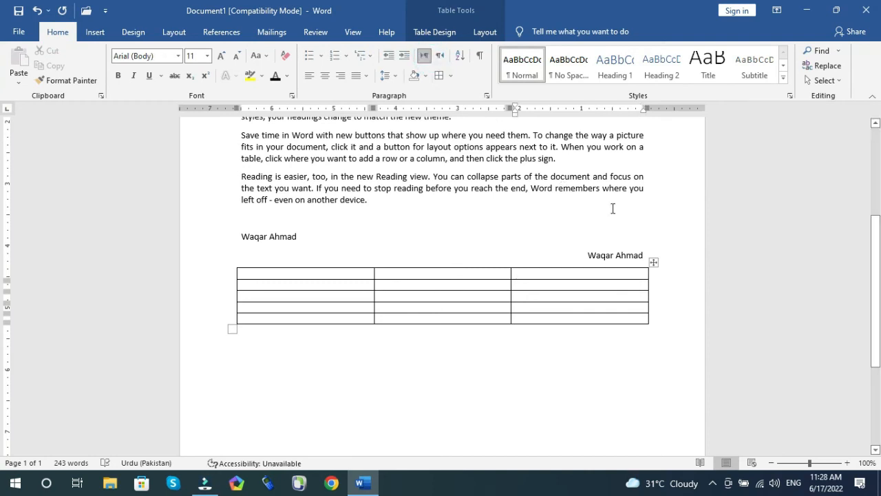
click(652, 262)
click(653, 263)
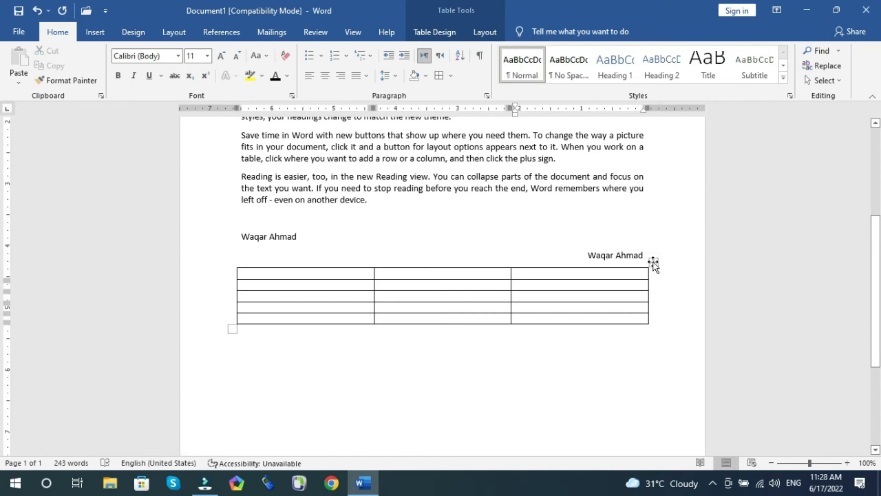
click(652, 262)
key(BackSpace)
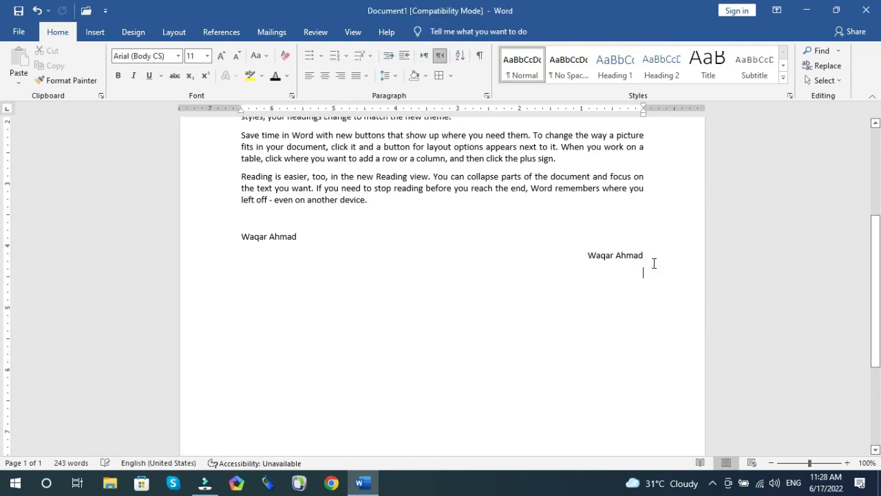
Step: Switch the empty line to left-to-right direction and insert a three-column, six-row table there
click(424, 55)
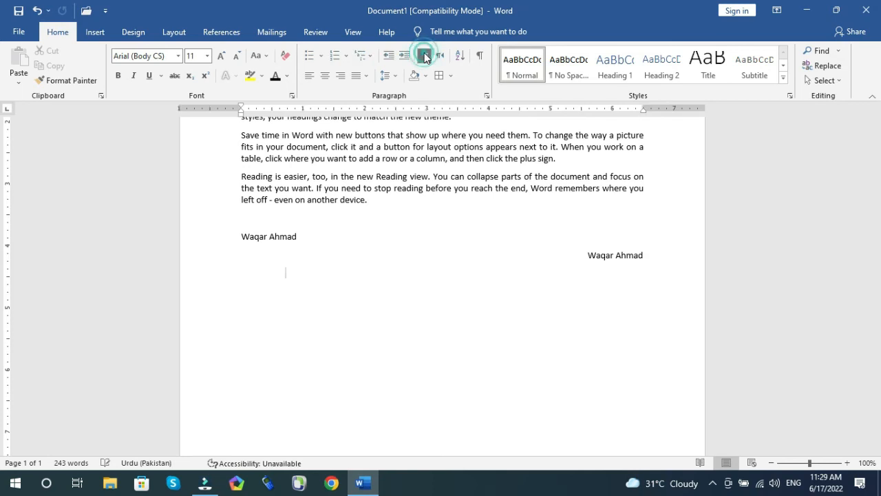
click(94, 32)
click(94, 69)
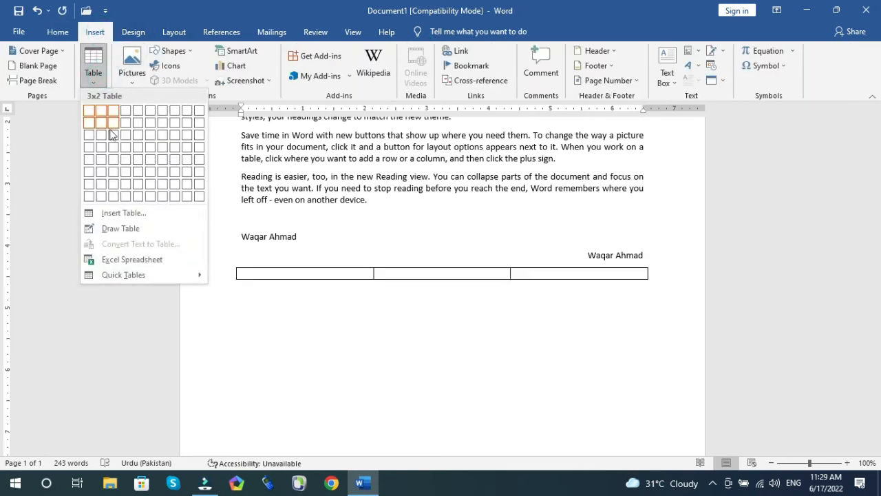
click(117, 177)
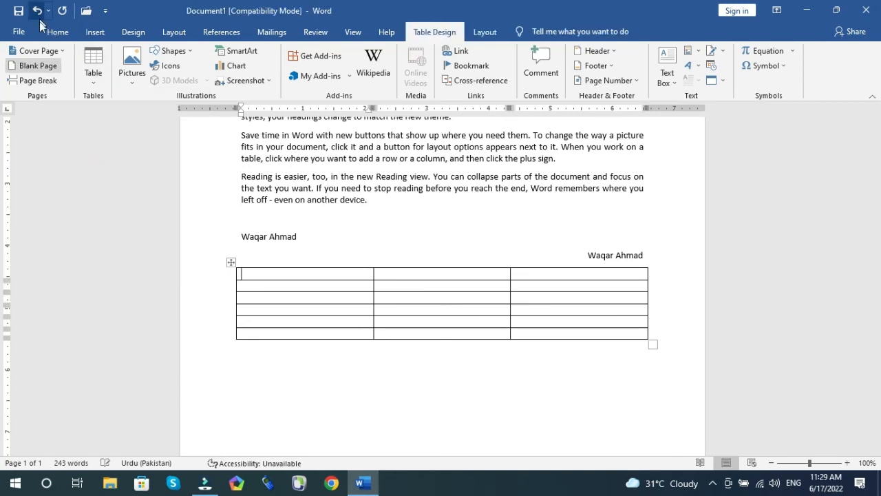
click(57, 32)
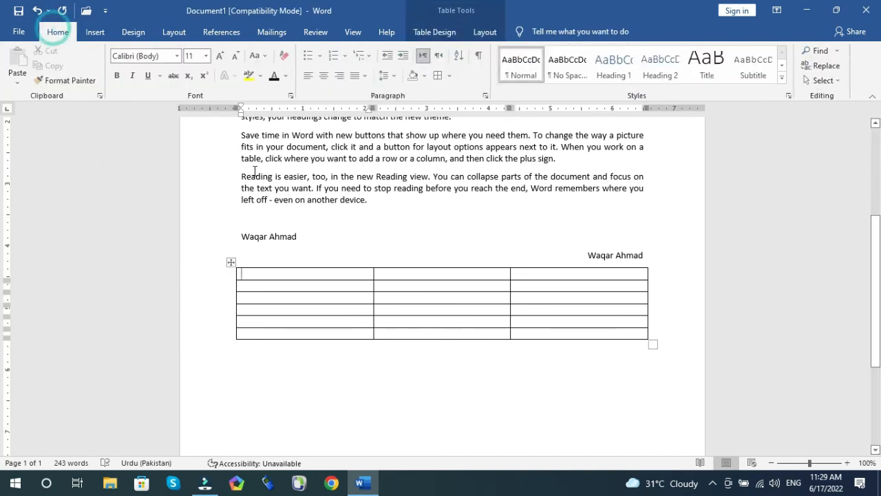
Step: Fill the first column with the numbers 1, 4, 2, 6, 3 and 8
click(269, 273)
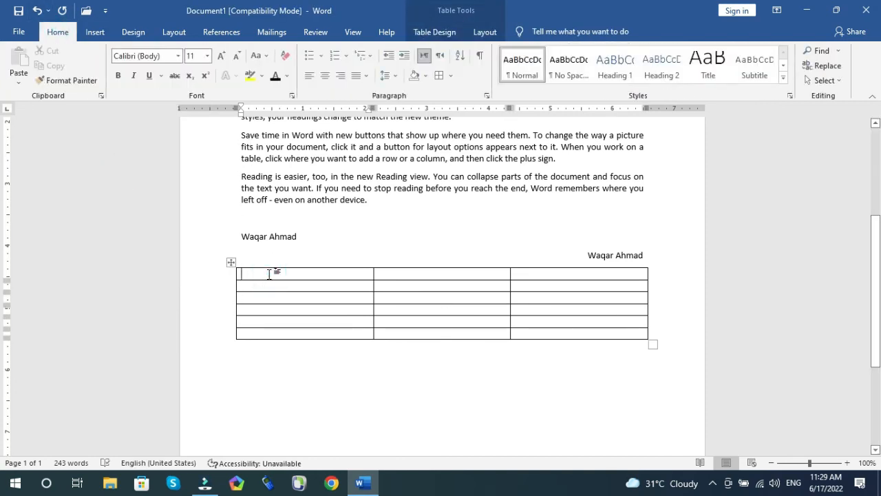
text(1)
key(Return)
key(BackSpace)
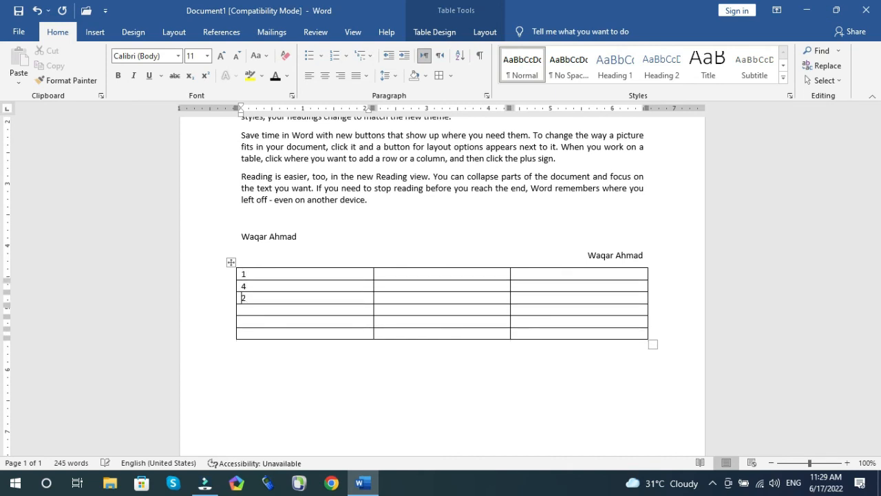
text(6)
key(Down)
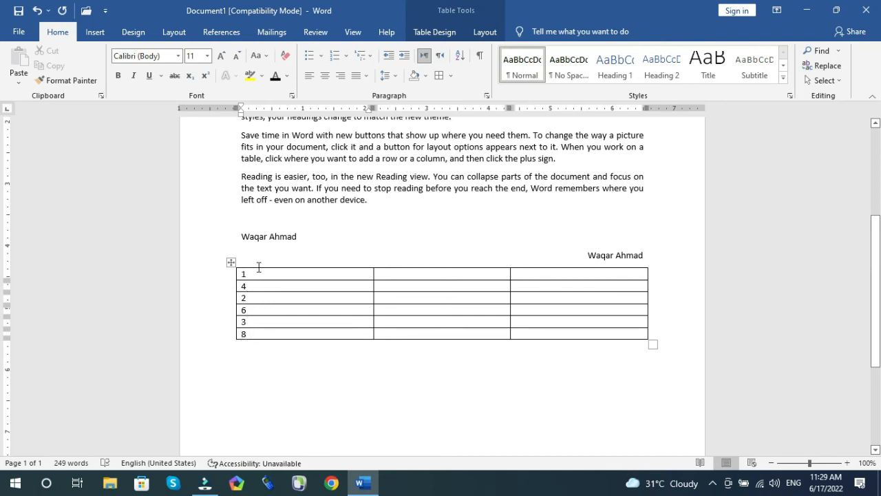
Step: Fill the second column with six sample names, ending with Dil jan and amin
click(405, 273)
text(Ali)
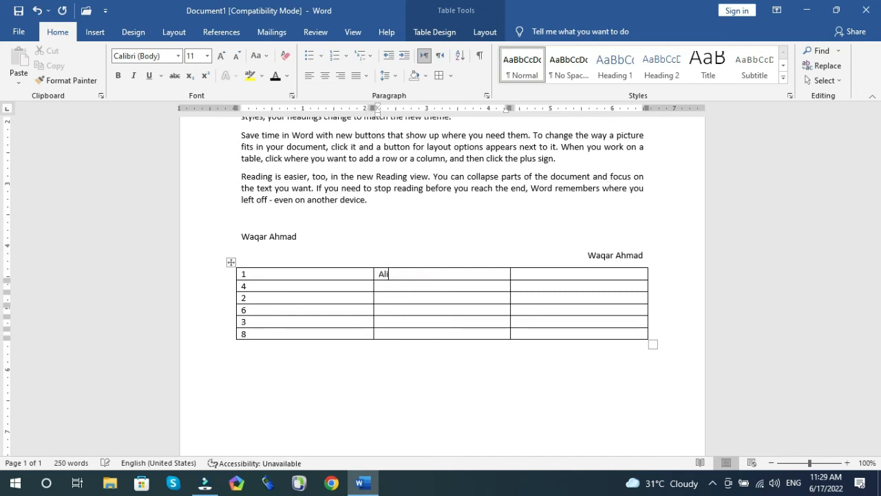
text(ahmad)
key(Down)
text(3)
text(jan)
key(Down)
text(shan)
key(Down)
text(dil han)
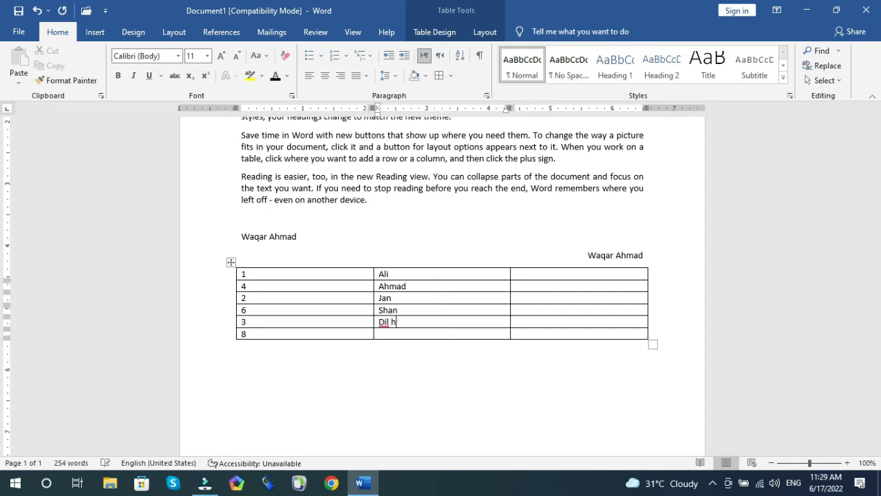
key(BackSpace)
key(BackSpace)
key(BackSpace)
text(jan)
text(amin)
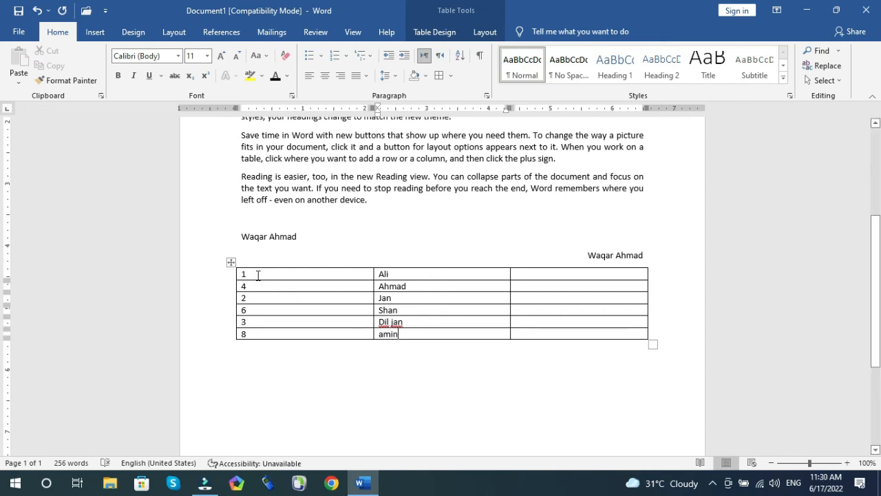
Step: Sort the table ascending by the first column's numbers, then undo the sort
drag(258, 274, 248, 334)
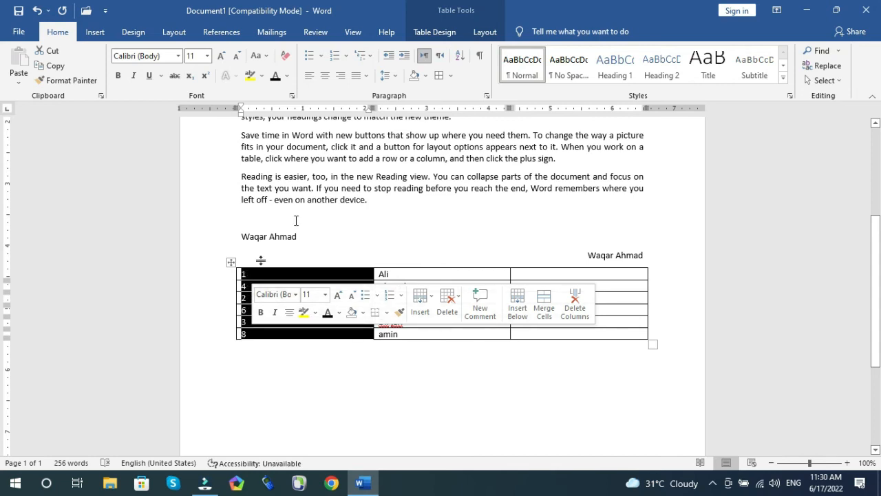
click(460, 60)
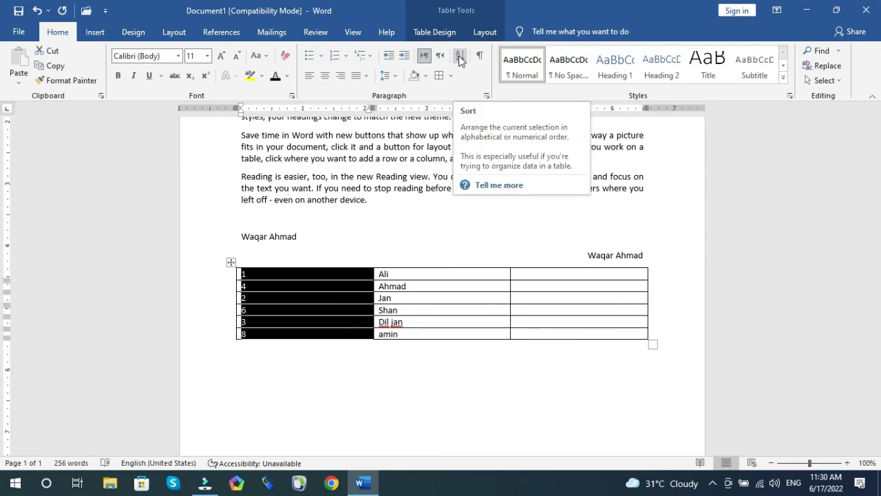
click(460, 60)
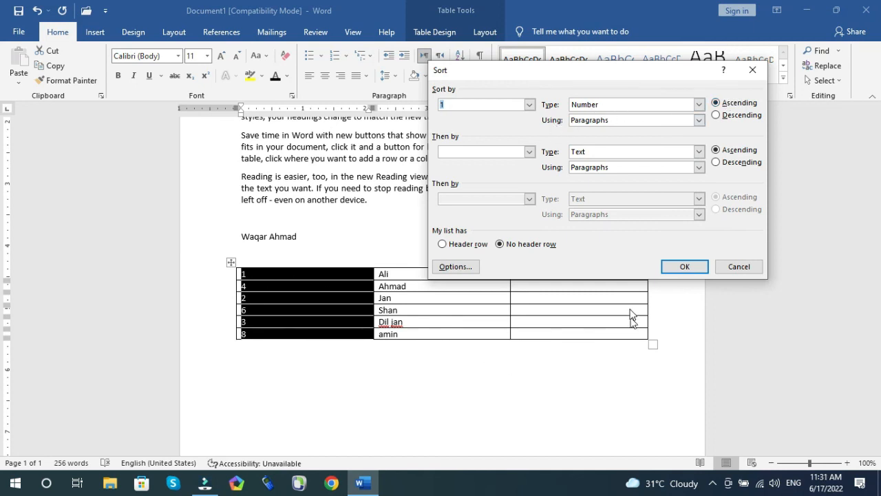
click(679, 267)
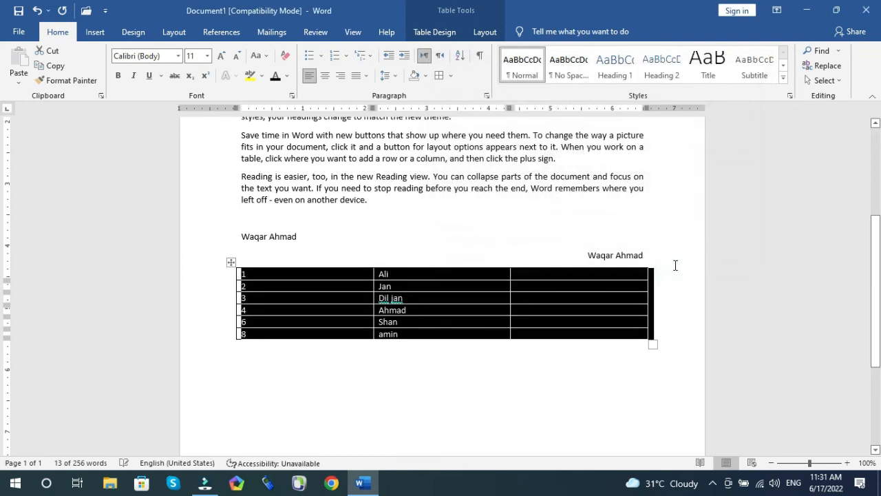
click(324, 290)
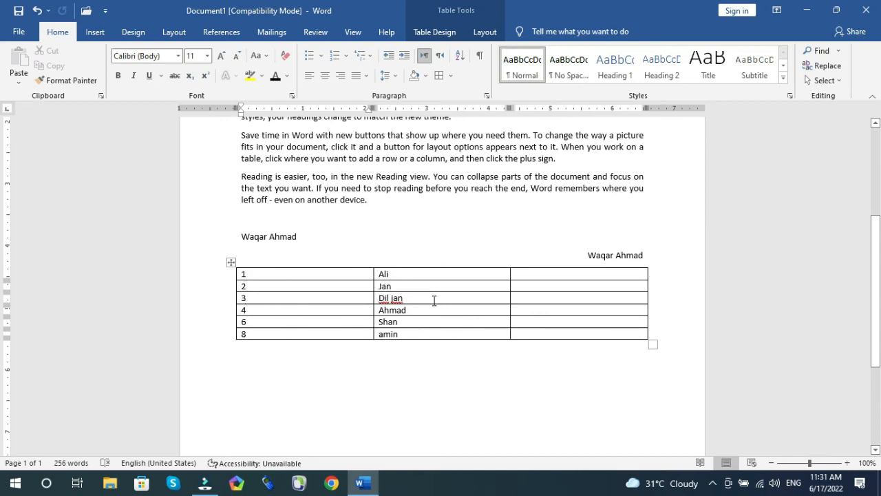
key(ctrl+z)
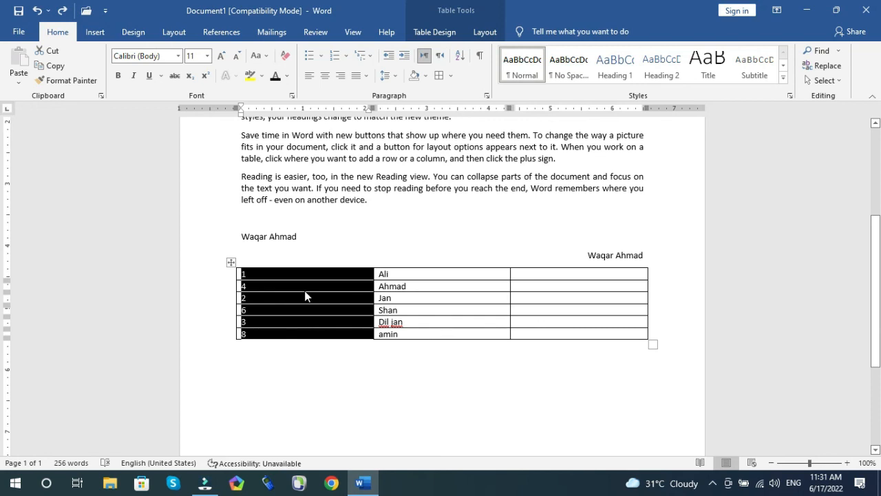
Step: Sort the table by the first column's numbers in descending order
click(459, 55)
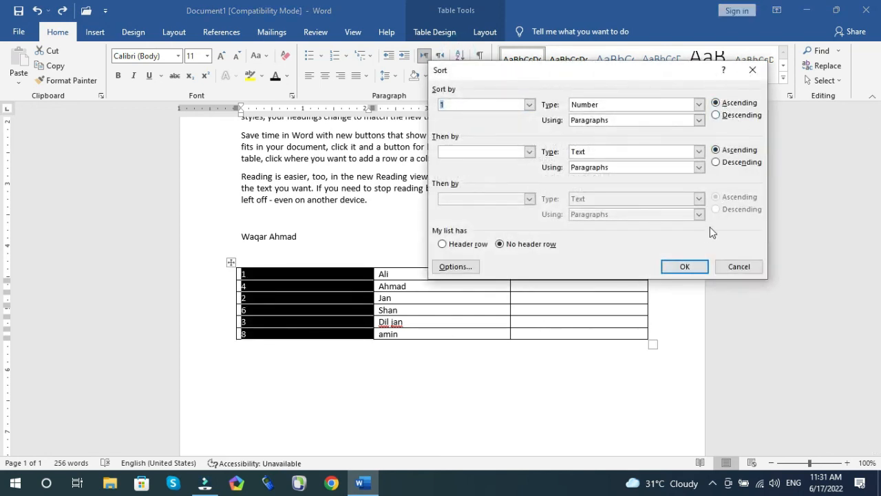
click(695, 268)
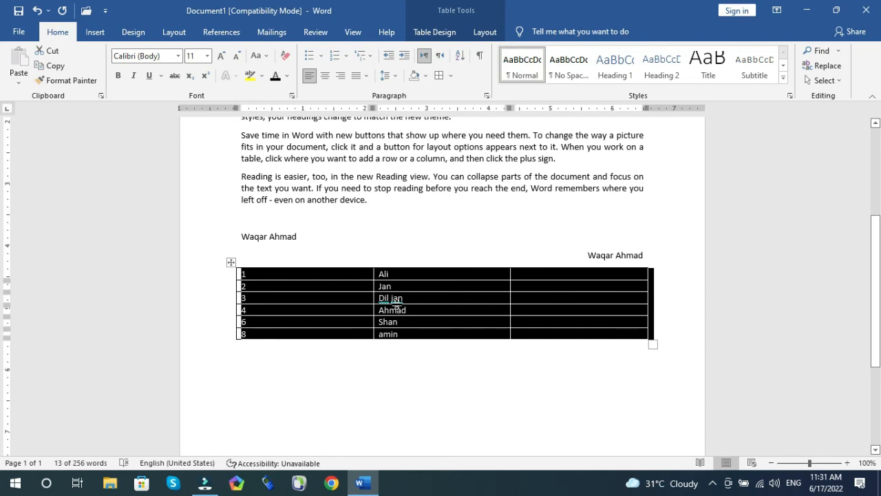
click(459, 55)
click(718, 116)
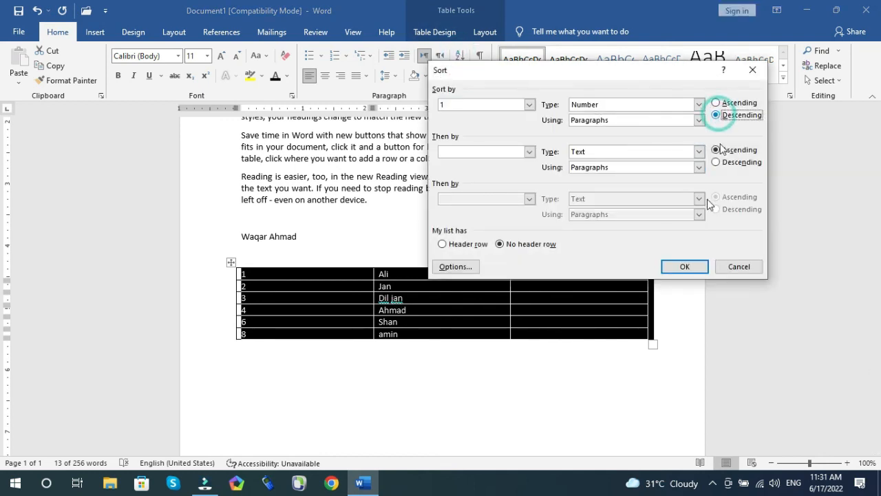
click(686, 267)
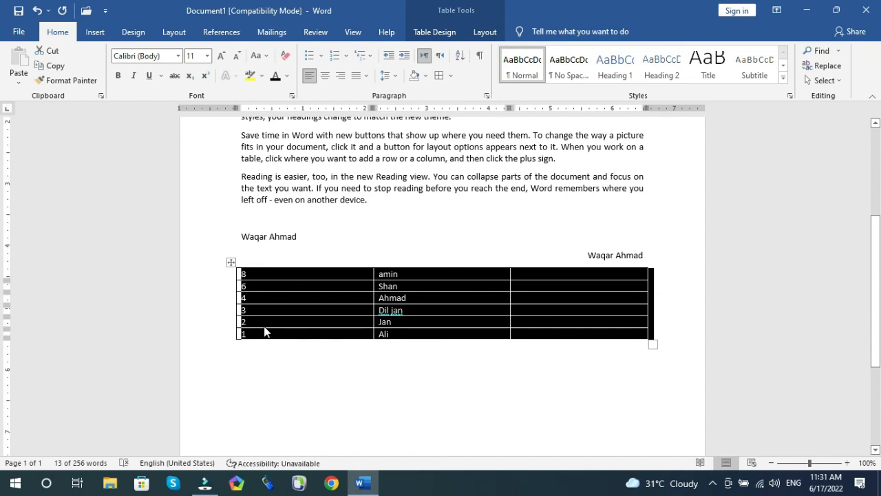
click(458, 186)
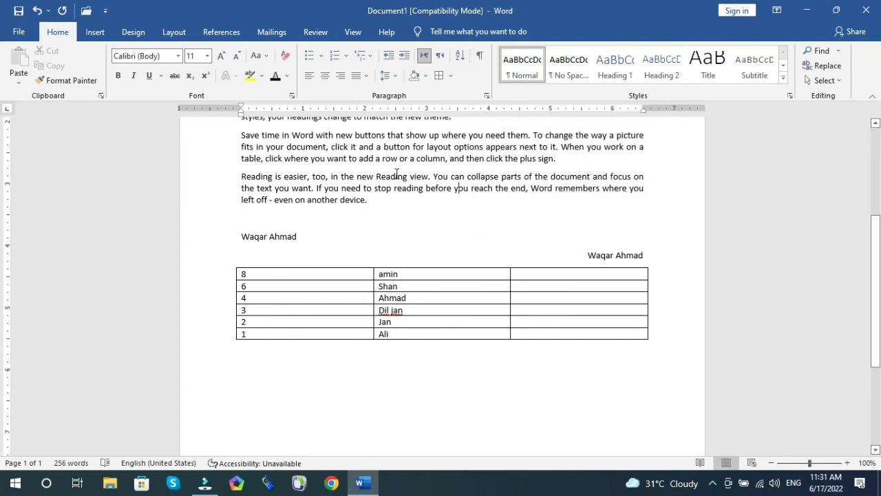
Step: Insert extra spaces before 'video' in the keyword search sentence and show formatting marks
scroll(397, 173, up, 4)
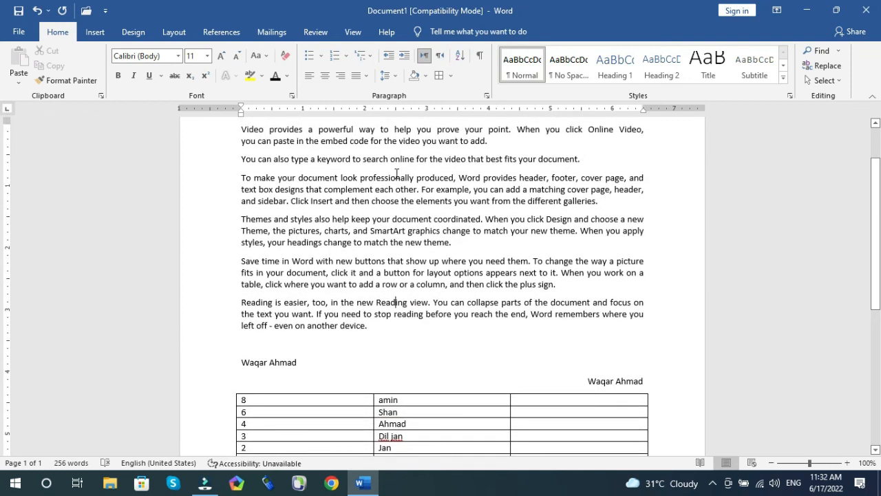
click(444, 160)
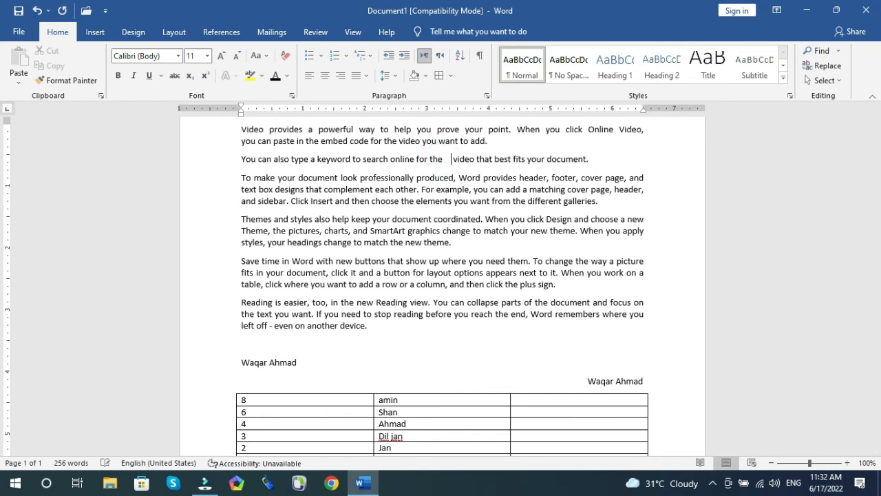
click(444, 230)
click(479, 58)
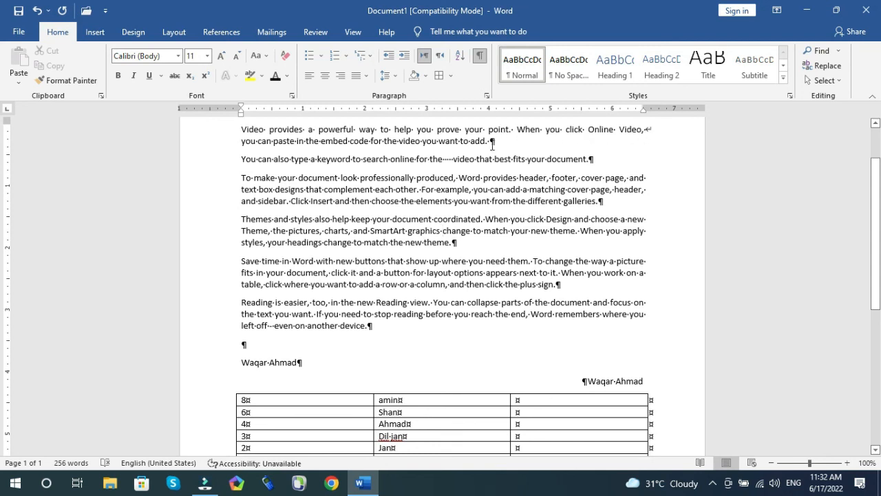
Step: Insert three tabs after 'To make your' in the following paragraph
click(297, 177)
key(Tab)
key(Tab)
key(Tab)
key(Tab)
key(Tab)
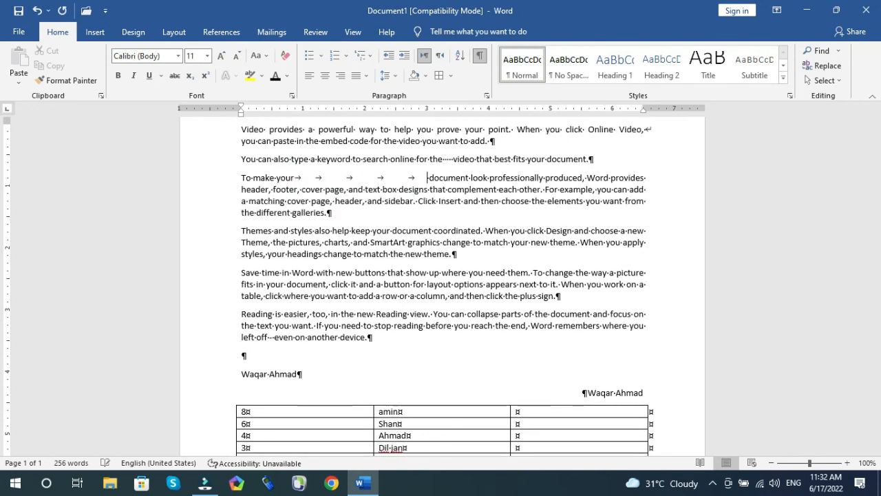
Step: Indent the paragraph beginning 'Themes and styles' by one tab stop
click(237, 232)
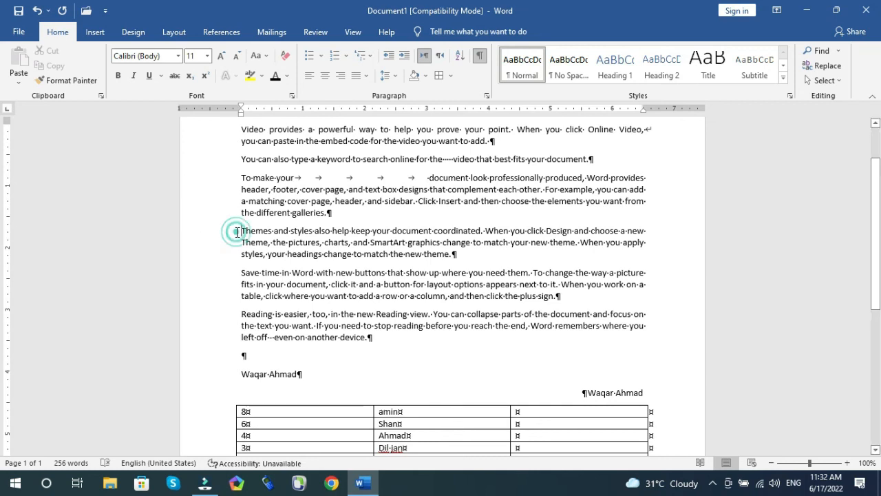
key(ctrl+m)
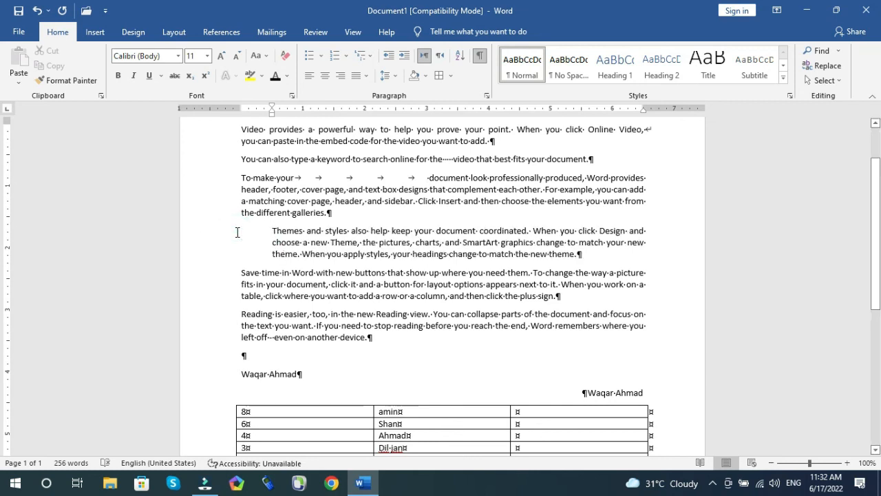